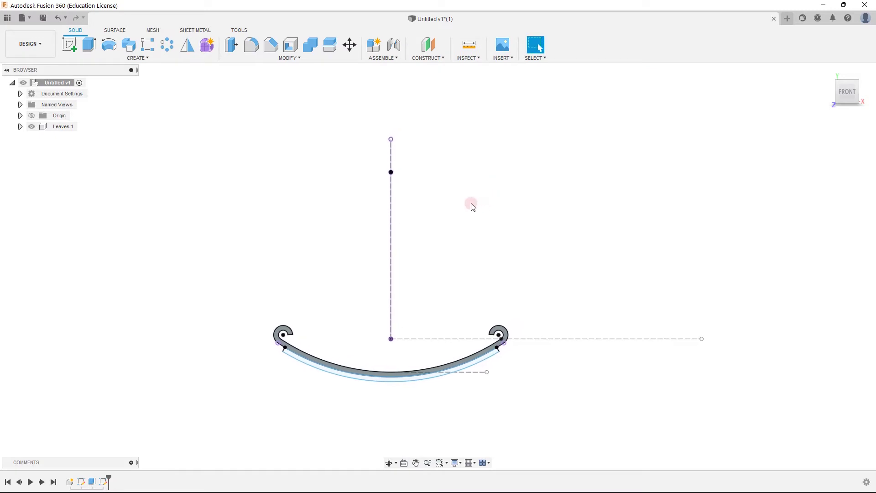
# Extrude the curved profile beneath the eyed leaf by -7 mm as a new body
pyautogui.press('e')
pyautogui.scroll(2, 364, 388)
pyautogui.scroll(2, 374, 383)
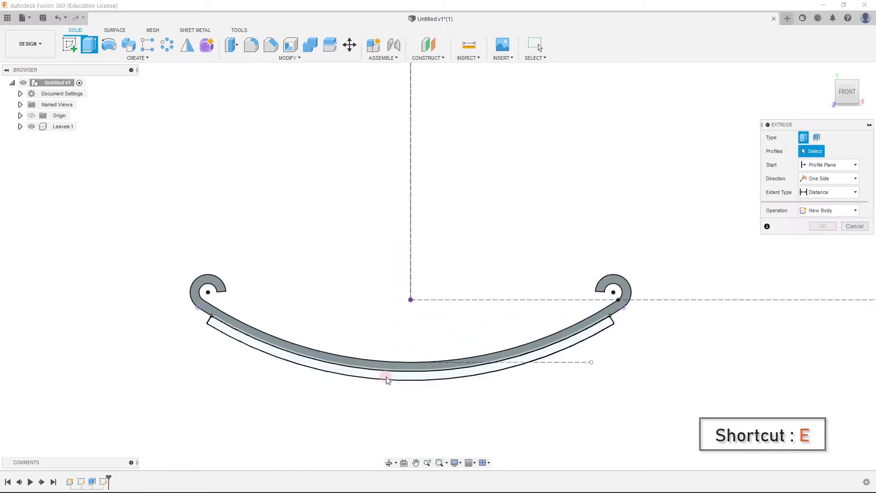
pyautogui.click(387, 376)
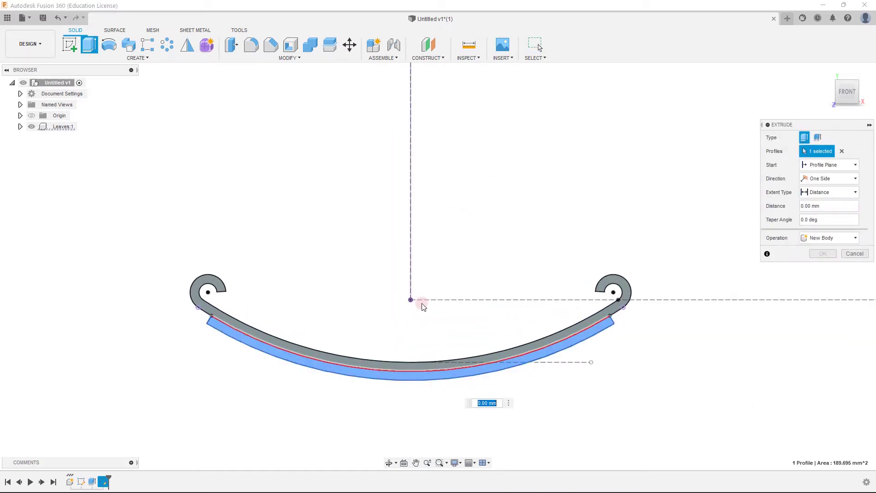
pyautogui.keyDown('shift'); pyautogui.moveTo(392, 337); pyautogui.dragTo(436, 338, button='middle'); pyautogui.keyUp('shift')
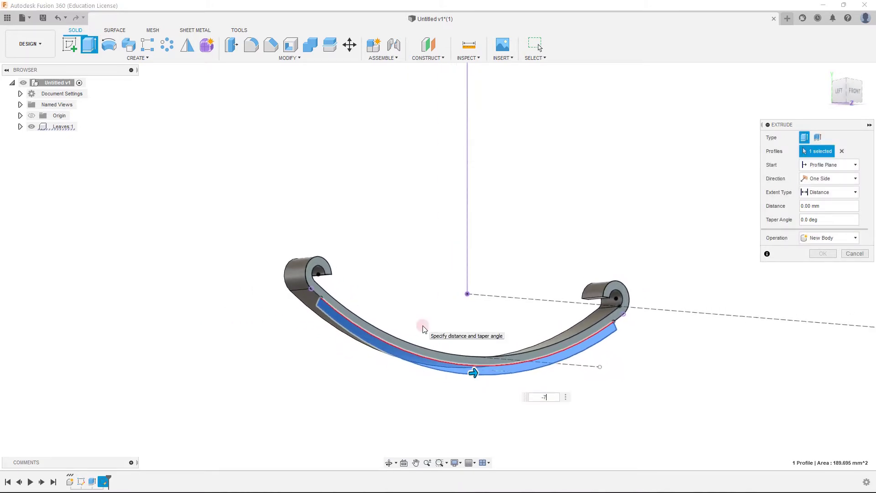
pyautogui.press('Return')
pyautogui.keyDown('shift'); pyautogui.moveTo(417, 332); pyautogui.dragTo(386, 343, button='middle'); pyautogui.keyUp('shift')
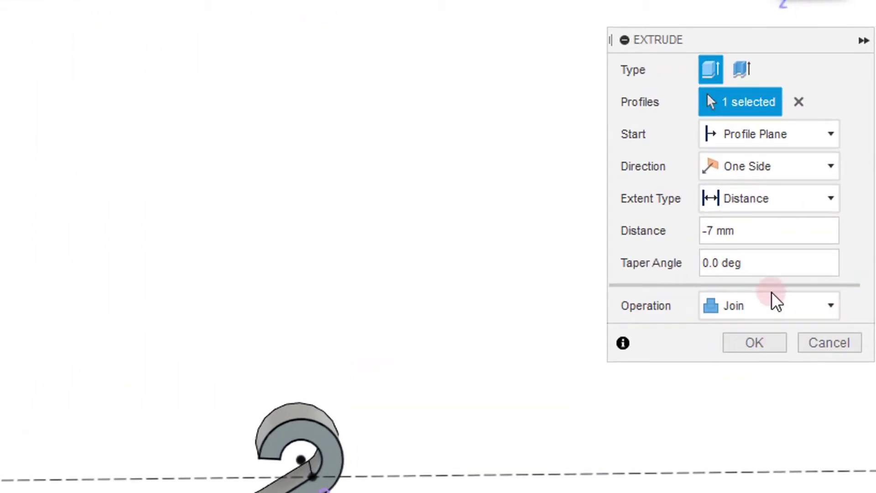
pyautogui.click(750, 306)
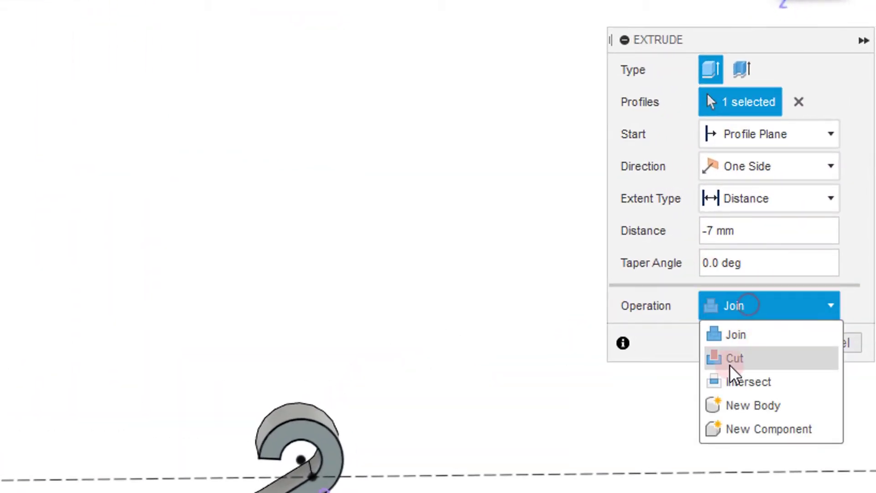
pyautogui.click(749, 405)
pyautogui.click(741, 345)
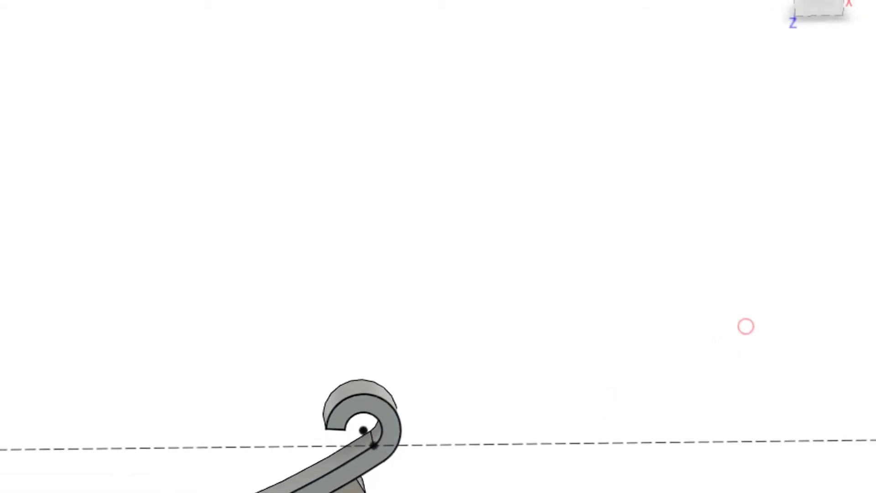
# Edit the lower leaf's extrusion and change its operation to Join
pyautogui.keyDown('shift'); pyautogui.moveTo(293, 405); pyautogui.dragTo(258, 360, button='middle'); pyautogui.keyUp('shift')
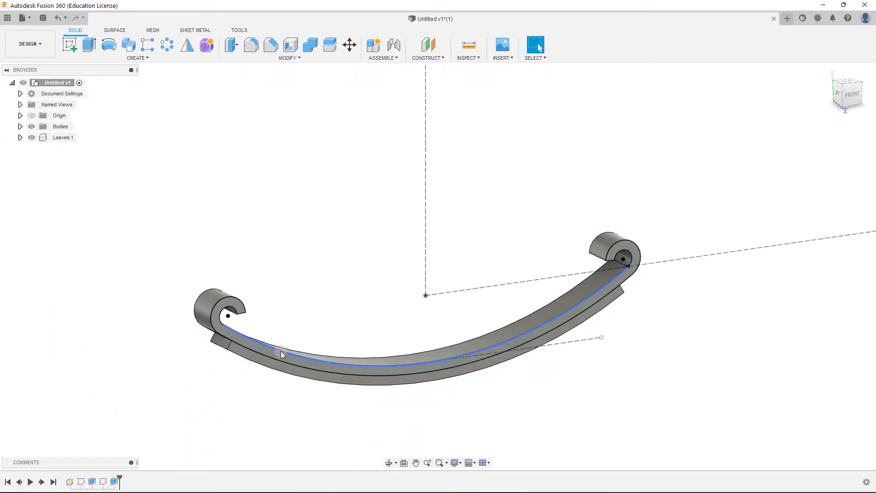
pyautogui.scroll(5, 355, 345)
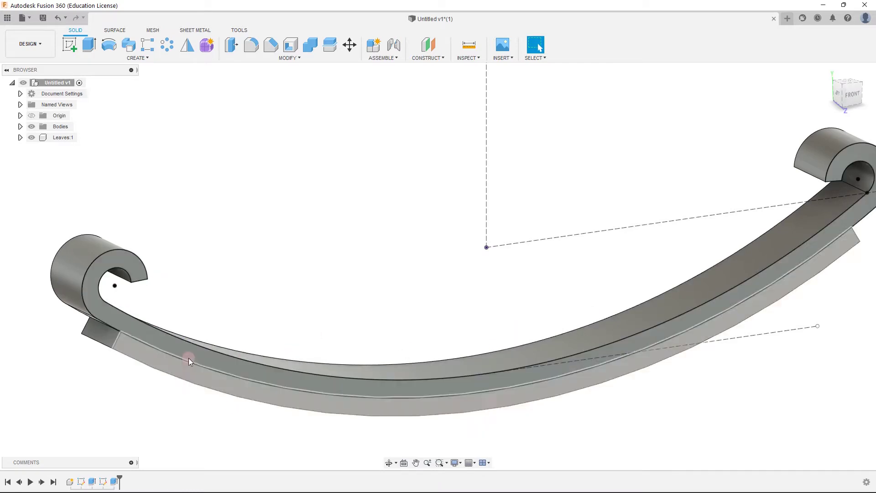
pyautogui.rightClick(114, 482)
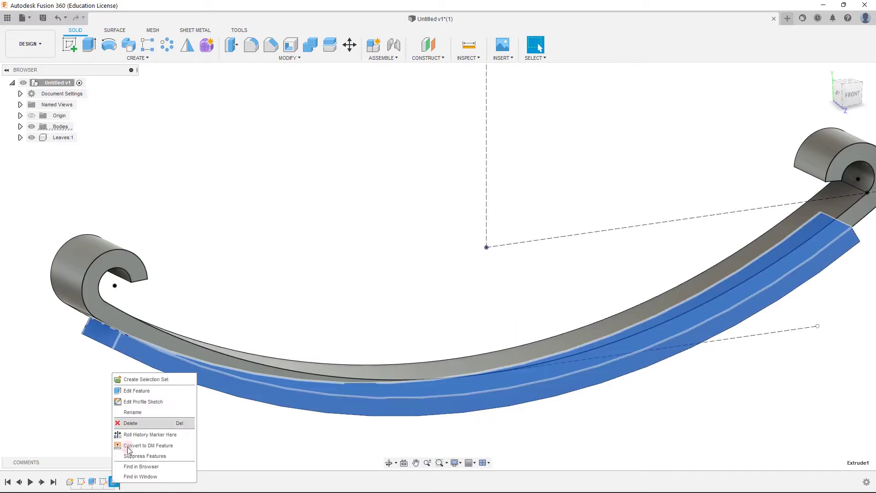
pyautogui.click(152, 396)
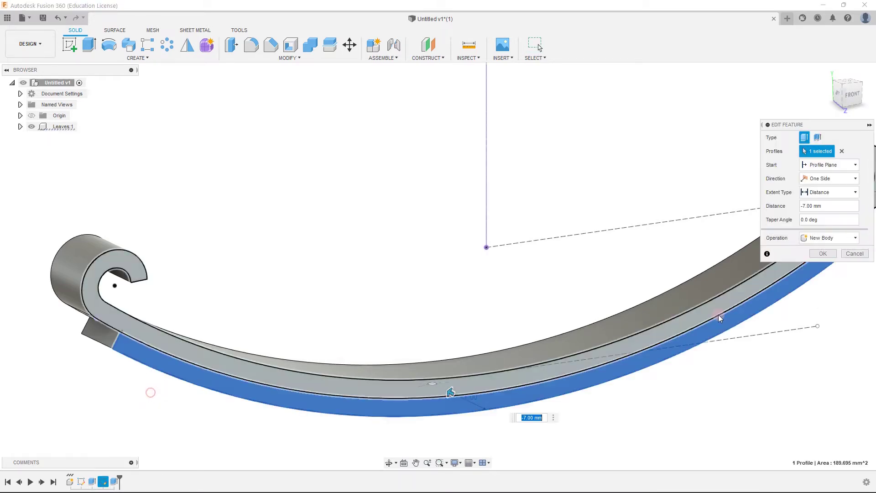
pyautogui.click(824, 240)
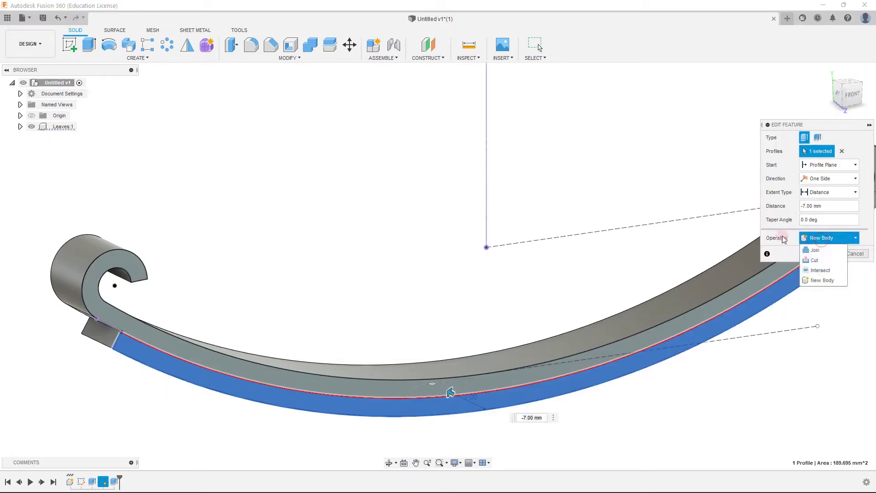
pyautogui.click(815, 251)
pyautogui.click(824, 254)
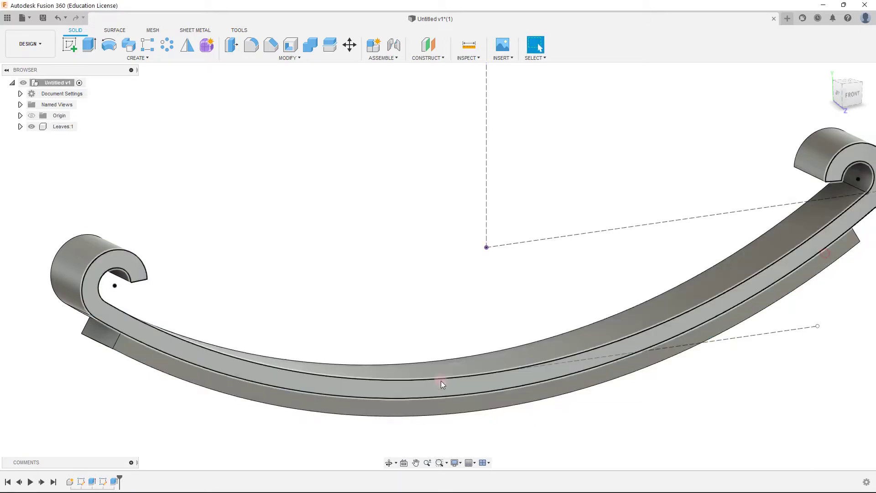
# Edit the lower leaf's extrusion again and set its operation to New Body
pyautogui.keyDown('shift'); pyautogui.moveTo(260, 293); pyautogui.dragTo(370, 248, button='middle'); pyautogui.keyUp('shift')
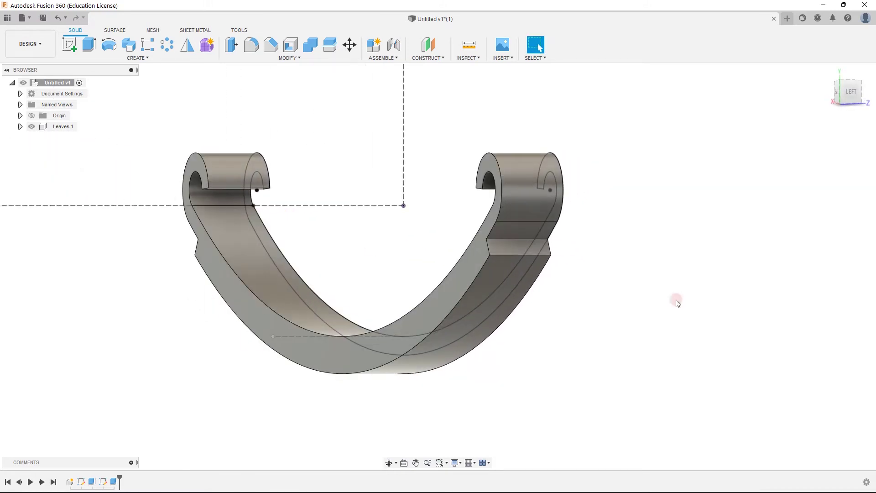
pyautogui.keyDown('shift'); pyautogui.moveTo(675, 299); pyautogui.dragTo(293, 365, button='middle'); pyautogui.keyUp('shift')
pyautogui.rightClick(115, 482)
pyautogui.click(141, 406)
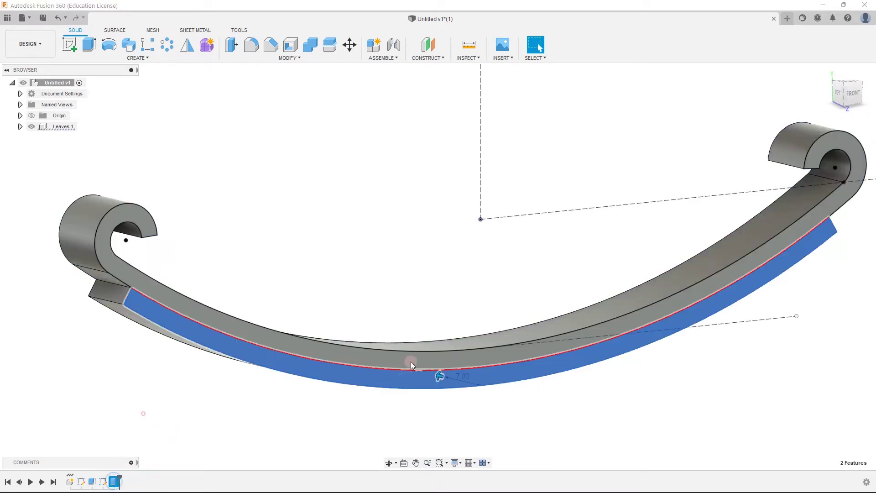
pyautogui.click(820, 238)
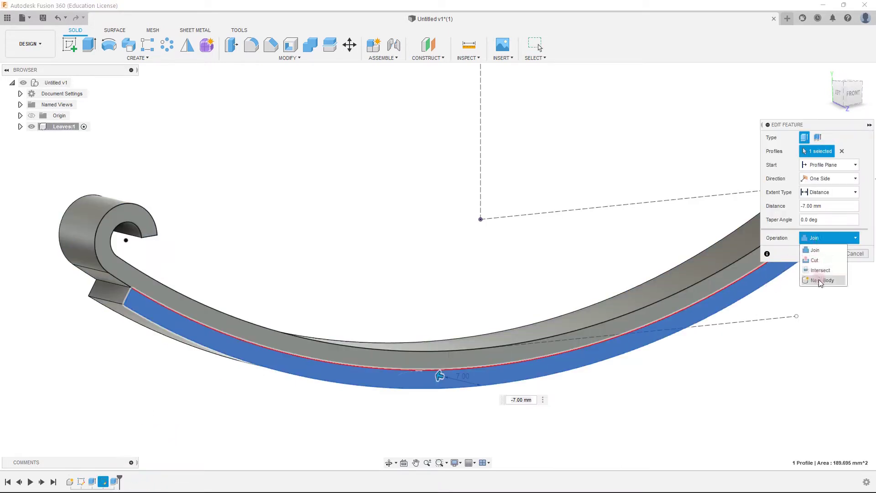
pyautogui.click(834, 279)
pyautogui.click(832, 254)
# Start a sketch on the lower leaf's front face and project the leaf's bottom edge into it
pyautogui.keyDown('shift'); pyautogui.moveTo(460, 244); pyautogui.dragTo(507, 289, button='middle'); pyautogui.keyUp('shift')
pyautogui.scroll(5, 309, 238)
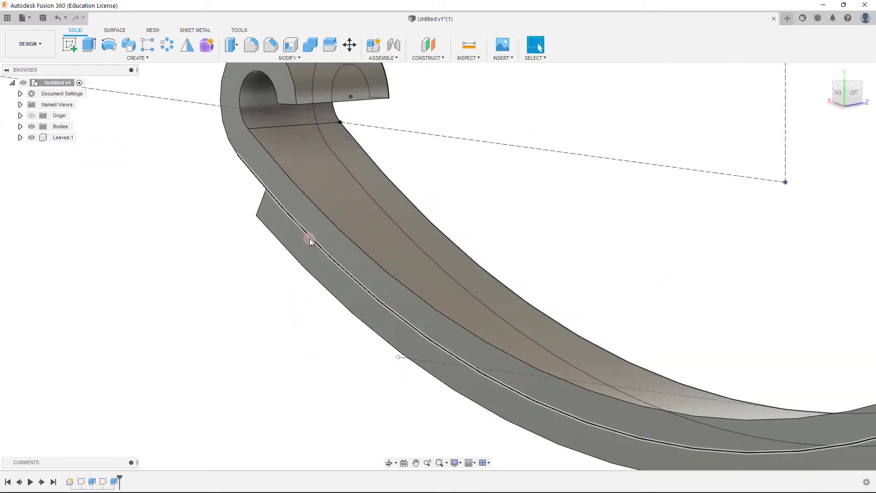
pyautogui.keyDown('shift'); pyautogui.moveTo(334, 238); pyautogui.dragTo(292, 227, button='middle'); pyautogui.keyUp('shift')
pyautogui.scroll(-6, 292, 226)
pyautogui.keyDown('shift'); pyautogui.moveTo(460, 269); pyautogui.dragTo(722, 293, button='middle'); pyautogui.keyUp('shift')
pyautogui.scroll(-3, 722, 296)
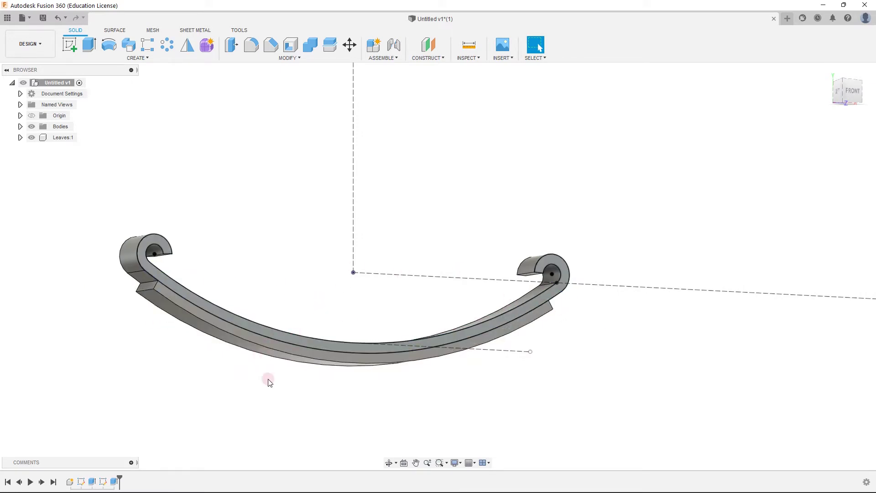
pyautogui.keyDown('shift'); pyautogui.moveTo(282, 308); pyautogui.dragTo(375, 247, button='middle'); pyautogui.keyUp('shift')
pyautogui.click(70, 45)
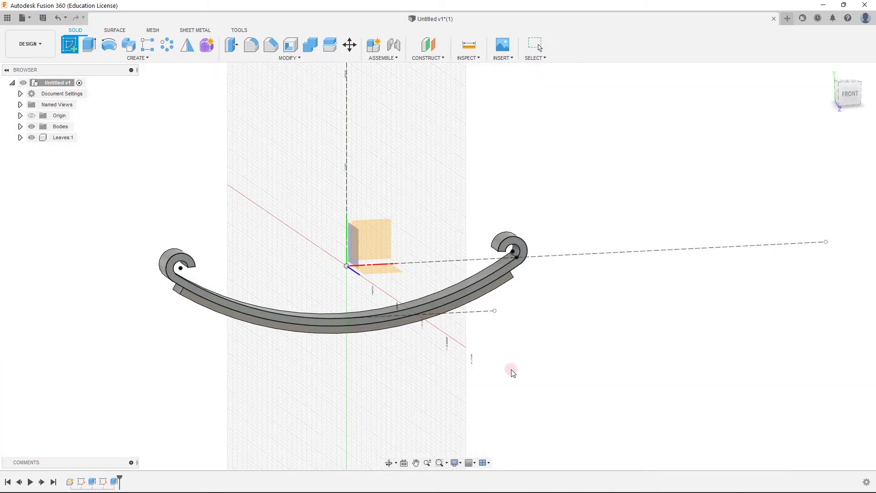
pyautogui.click(498, 292)
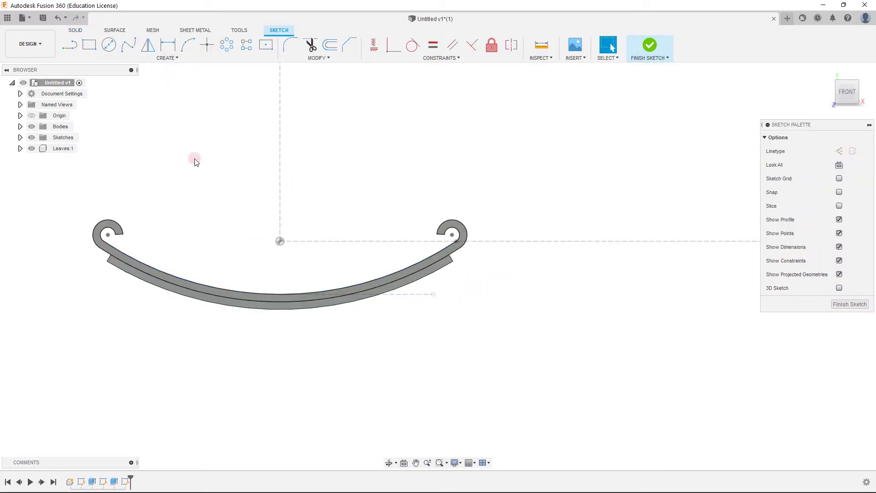
pyautogui.press('p')
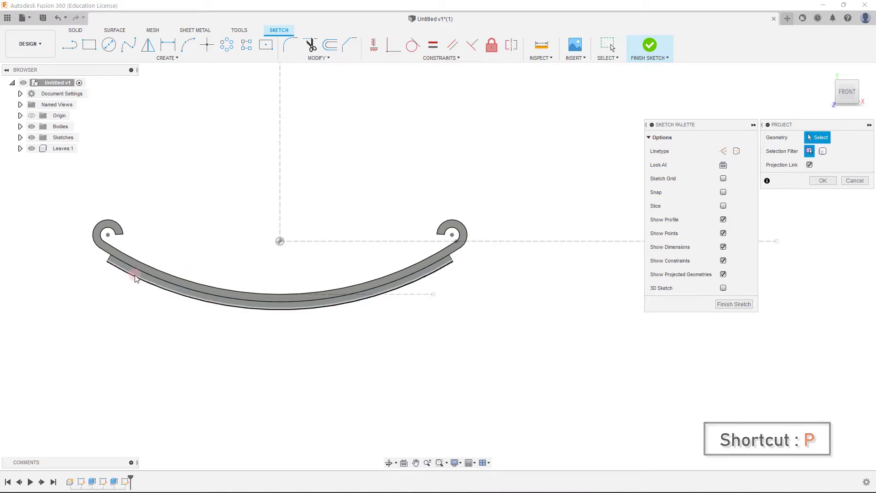
pyautogui.click(135, 277)
pyautogui.click(827, 181)
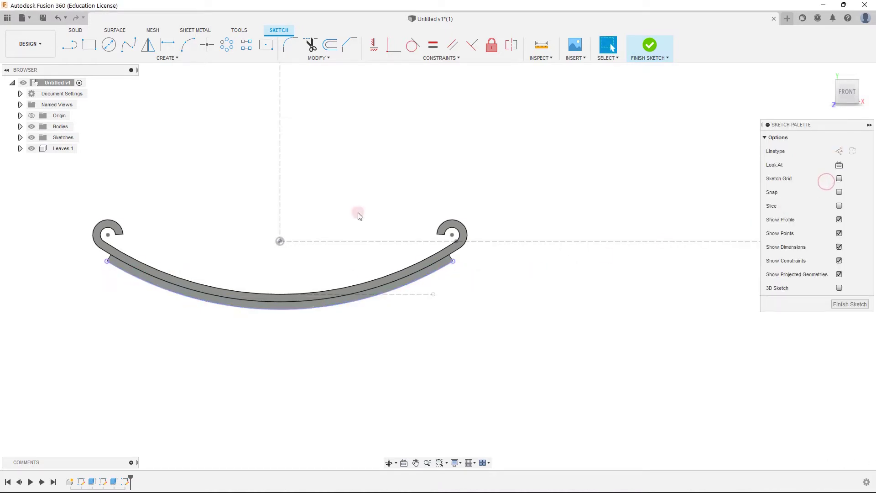
# Sketch a three-point arc about 83 mm wide along the projected bottom edge, ending slightly inside both ends and tangent at the lowest point
pyautogui.click(187, 45)
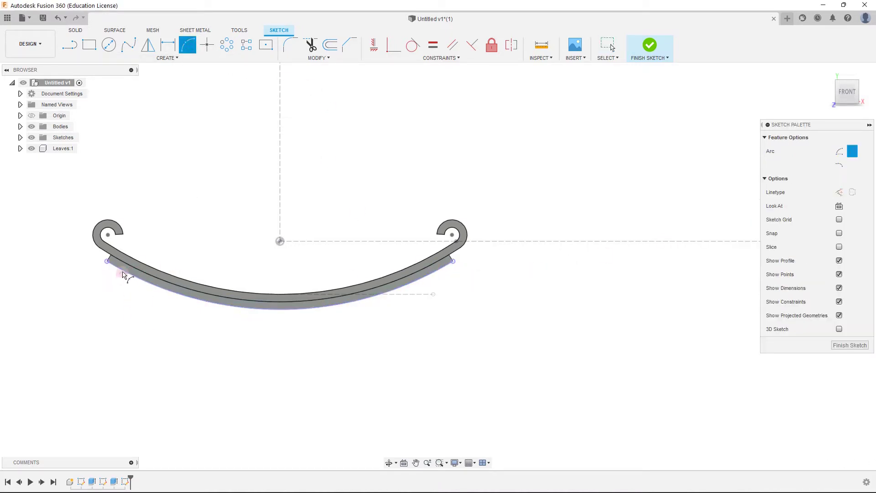
pyautogui.click(122, 273)
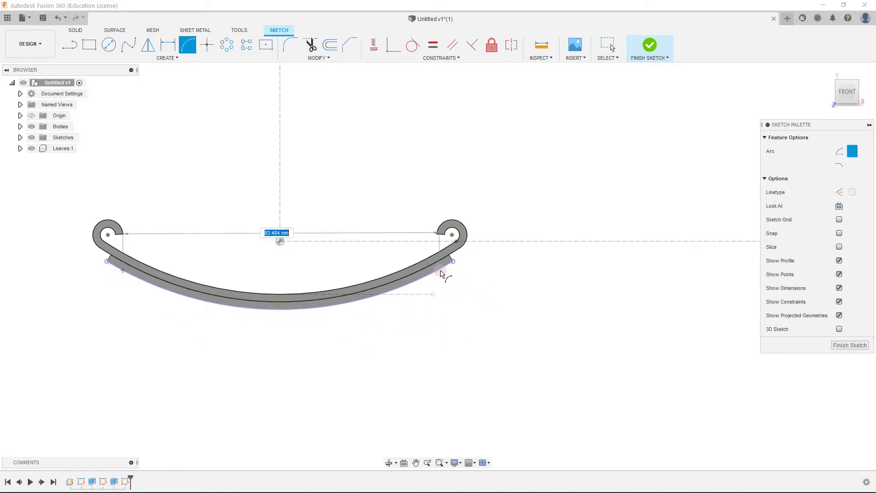
pyautogui.click(437, 273)
pyautogui.scroll(3, 328, 334)
pyautogui.click(368, 314)
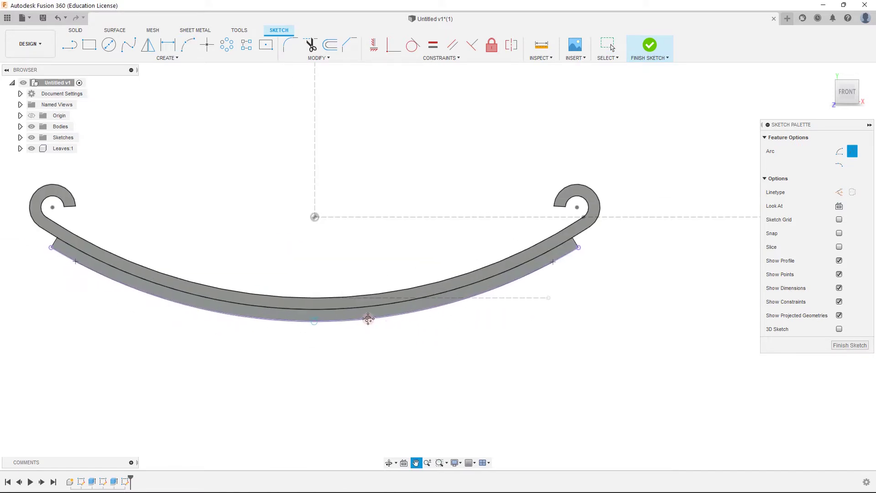
pyautogui.scroll(2, 403, 397)
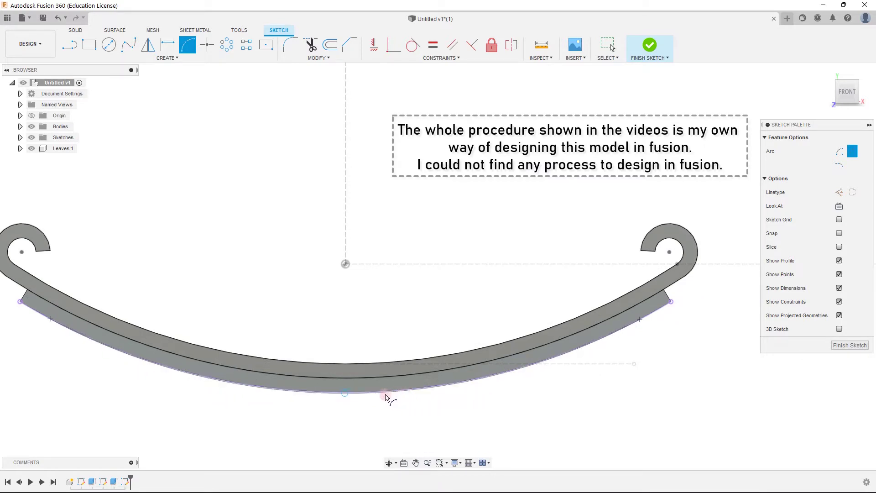
pyautogui.scroll(1, 371, 397)
pyautogui.moveTo(390, 396); pyautogui.dragTo(430, 406, button='middle')
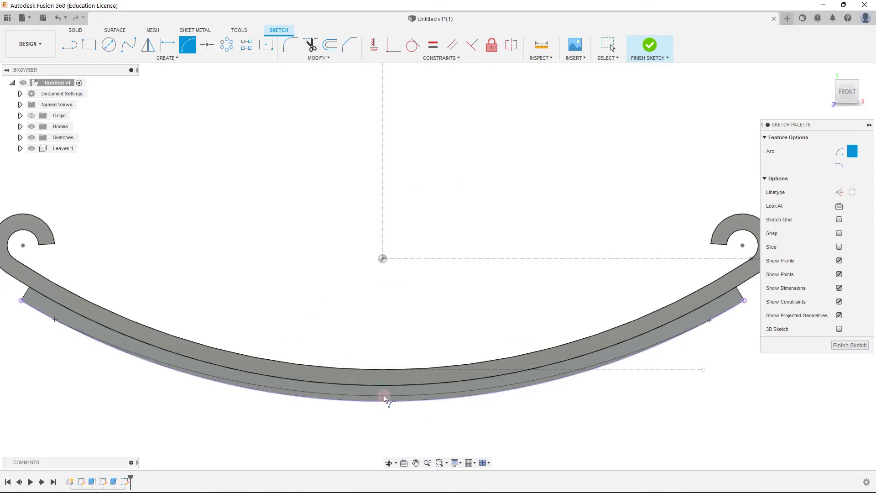
pyautogui.click(384, 400)
pyautogui.scroll(3, 405, 401)
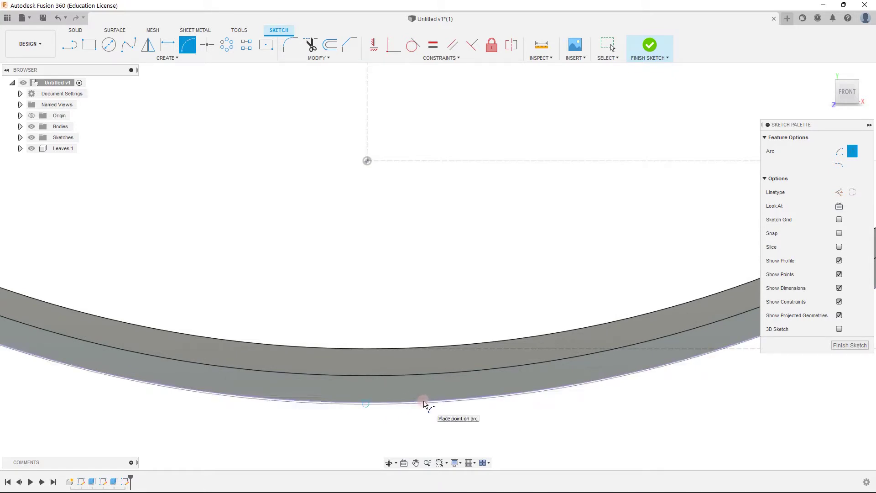
pyautogui.scroll(3, 429, 402)
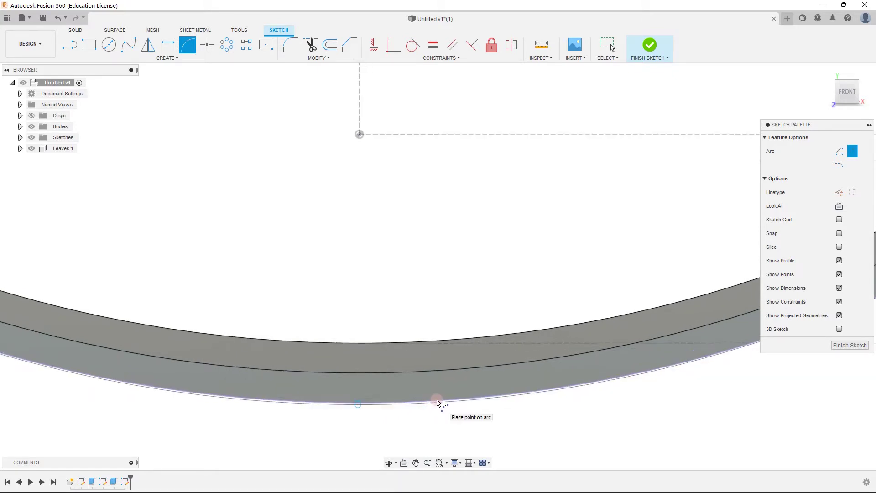
pyautogui.scroll(4, 437, 402)
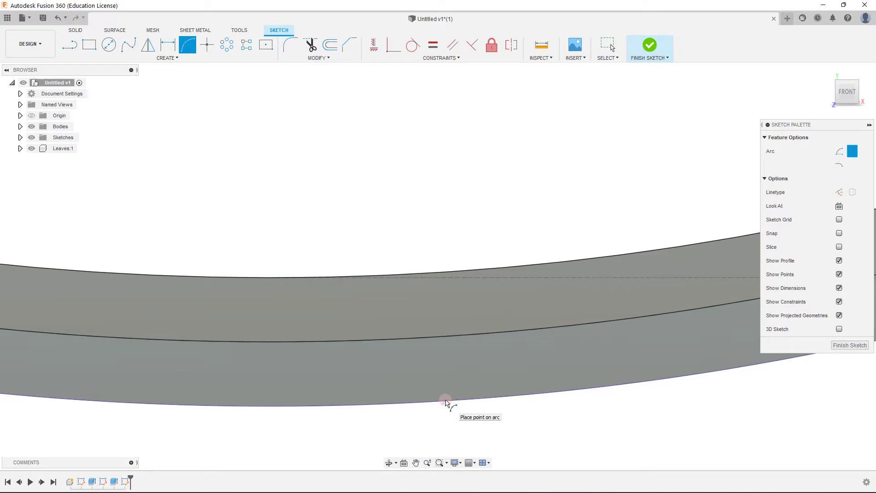
pyautogui.click(446, 402)
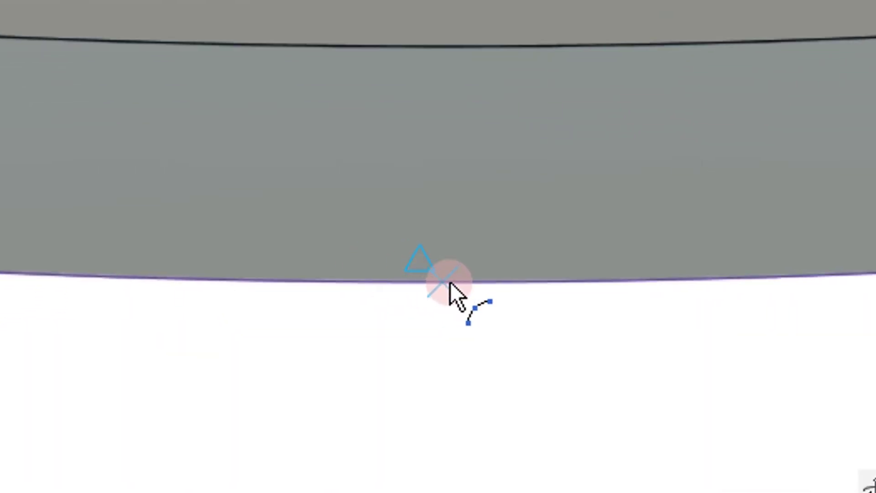
pyautogui.click(450, 281)
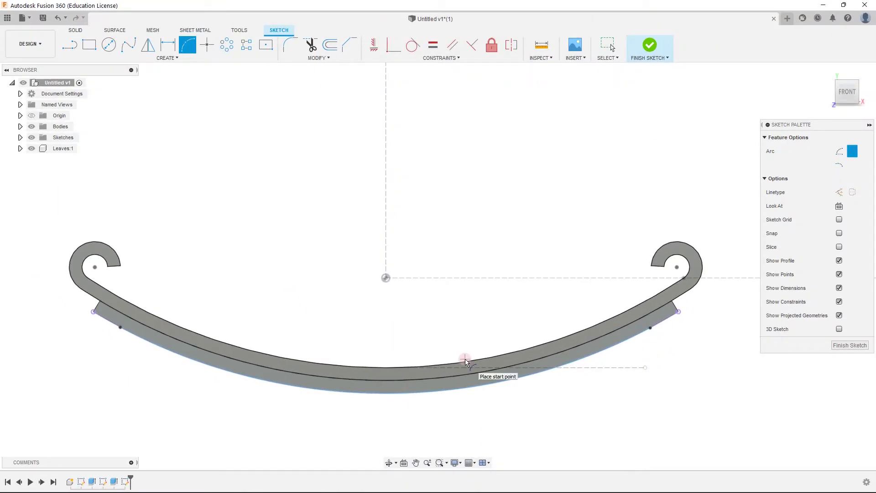
# Make the arc's two end points symmetric about the vertical centre line
pyautogui.click(511, 44)
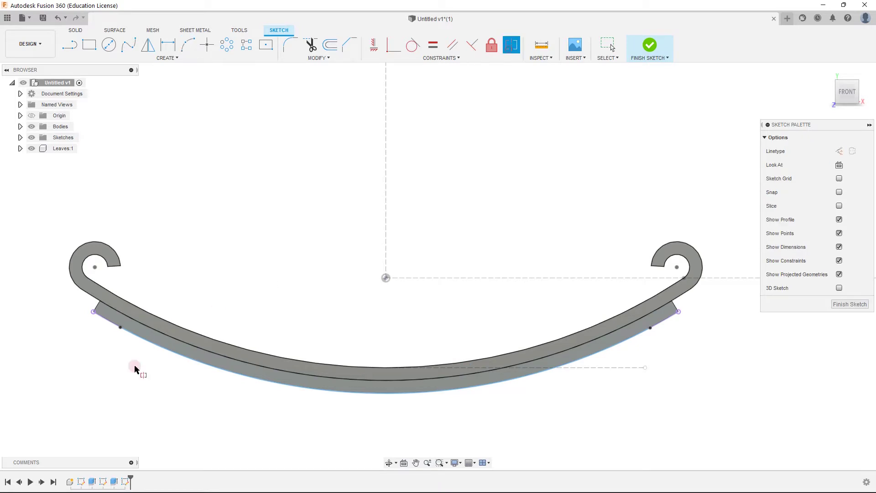
pyautogui.click(120, 331)
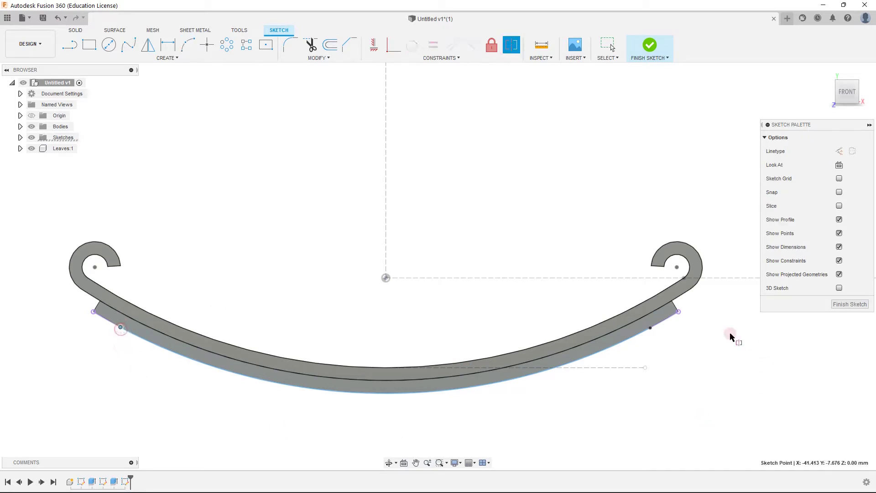
pyautogui.click(651, 328)
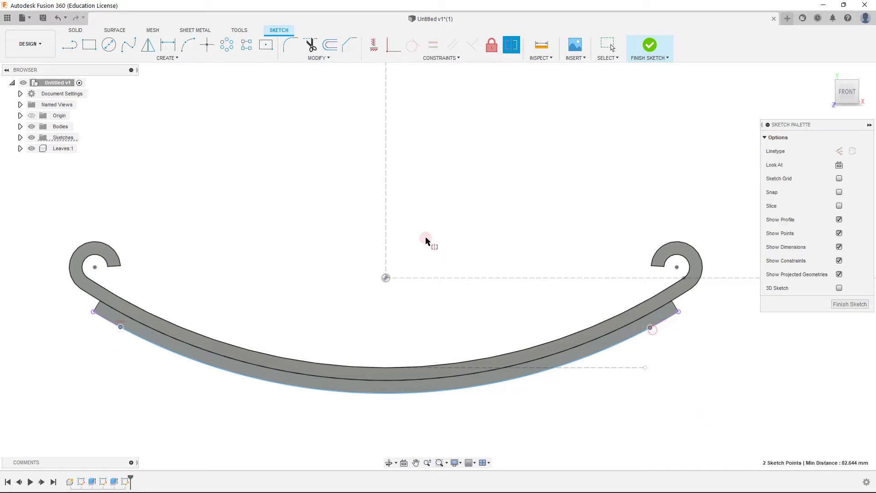
pyautogui.click(386, 225)
# Dimension the horizontal distance between the left ends of the projected edge and the new arc as 5 mm
pyautogui.press('d')
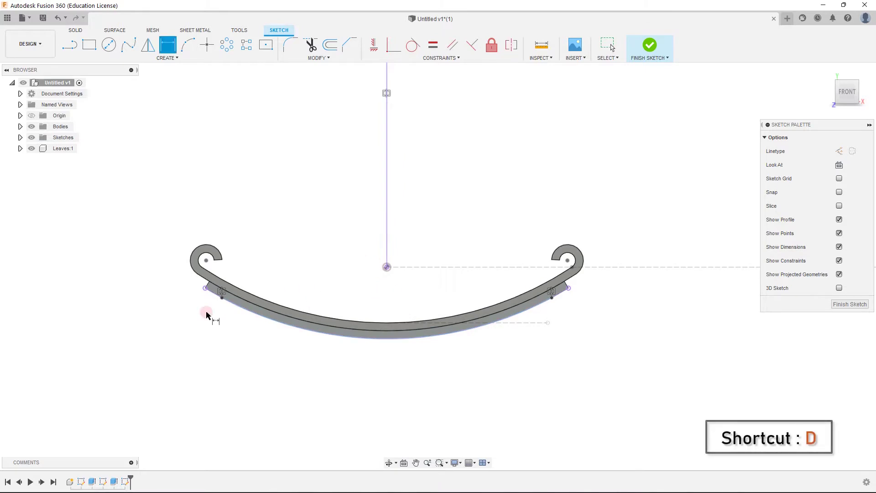
pyautogui.click(204, 289)
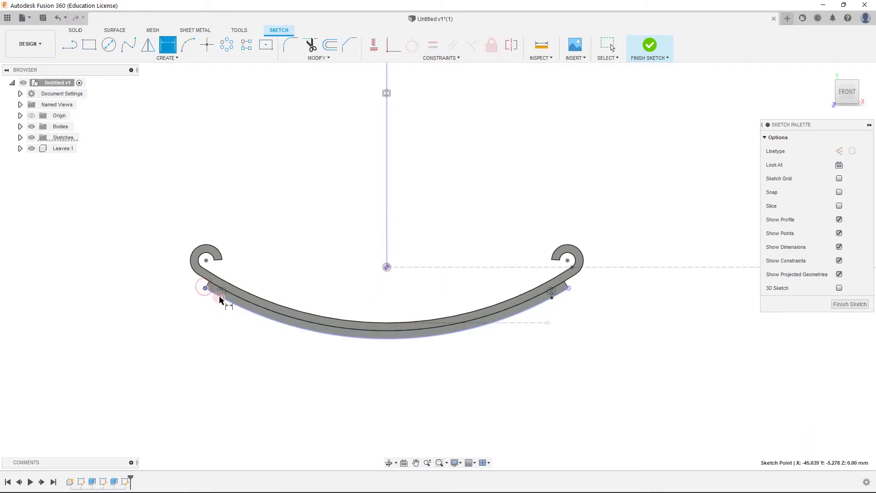
pyautogui.click(221, 297)
pyautogui.click(212, 350)
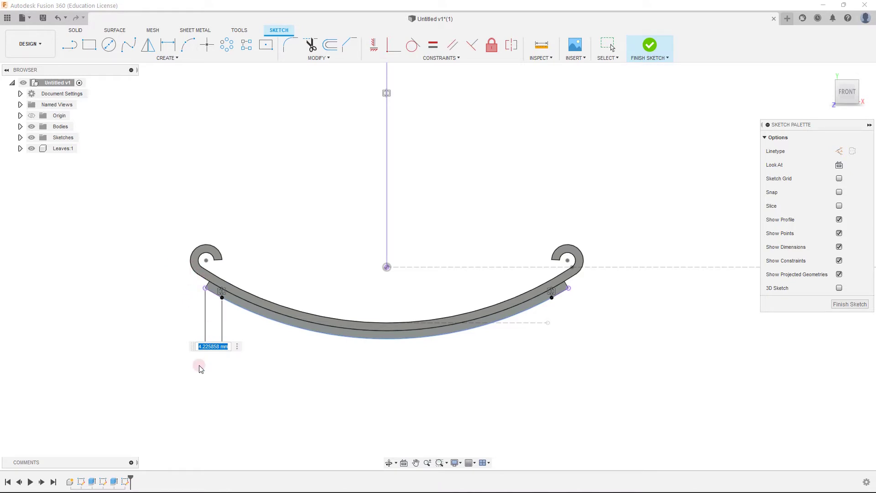
pyautogui.press('Return')
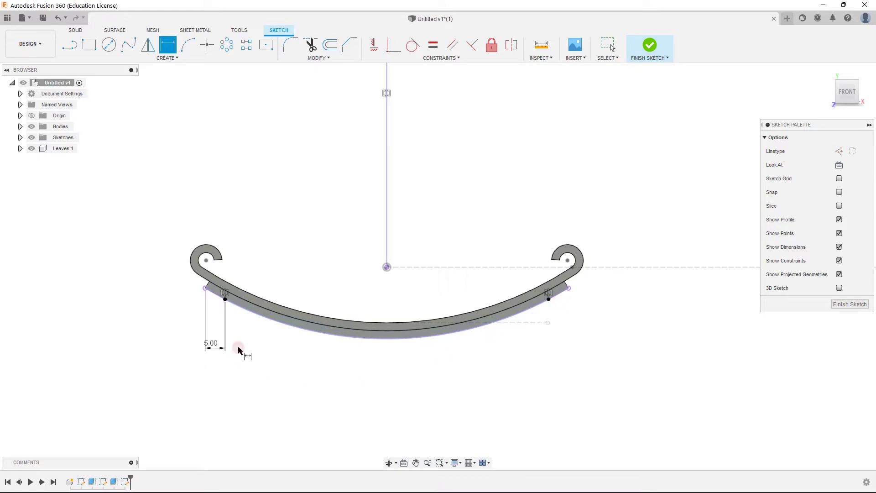
# Offset the new arc 2 mm downward to form the underside of the third leaf
pyautogui.moveTo(330, 273); pyautogui.dragTo(256, 300, button='middle')
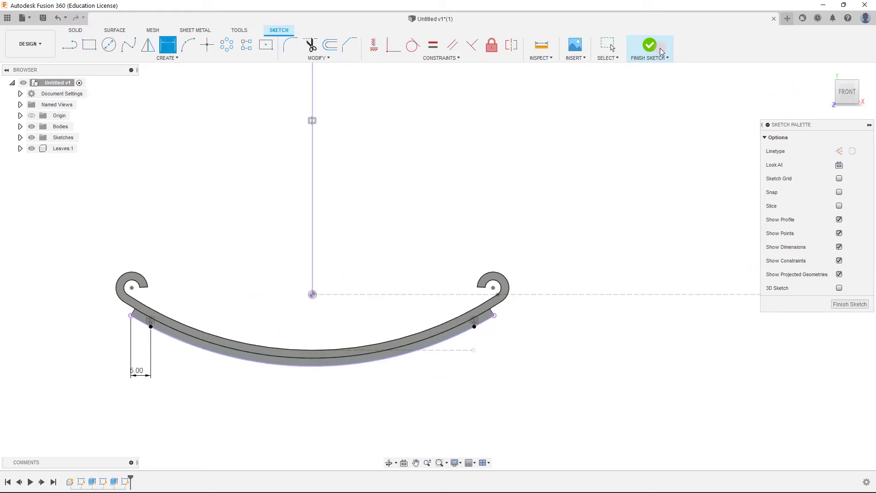
pyautogui.scroll(-2, 550, 293)
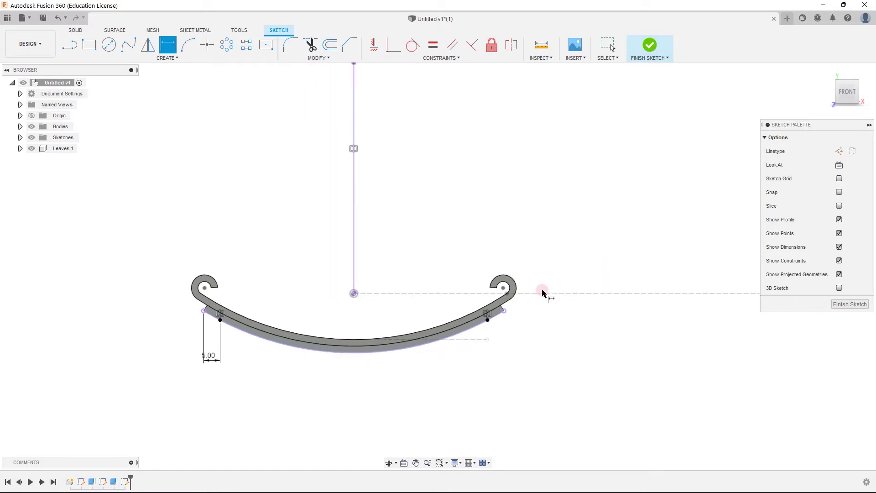
pyautogui.press('o')
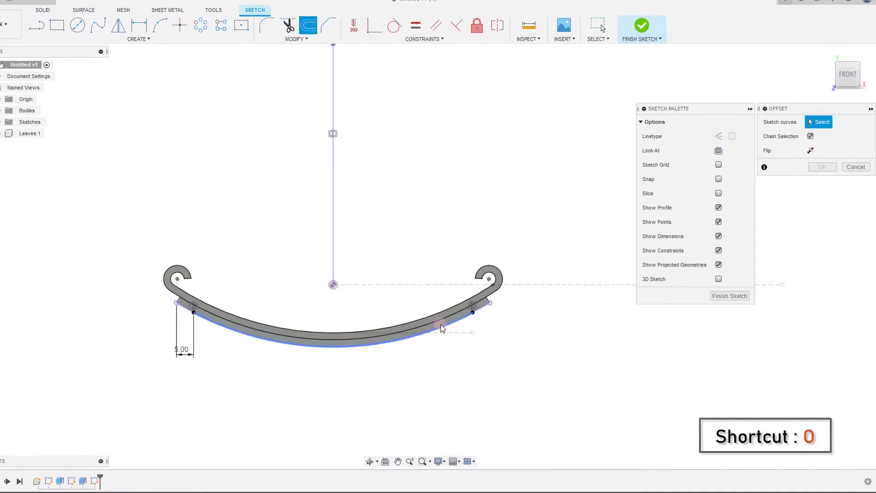
pyautogui.click(232, 236)
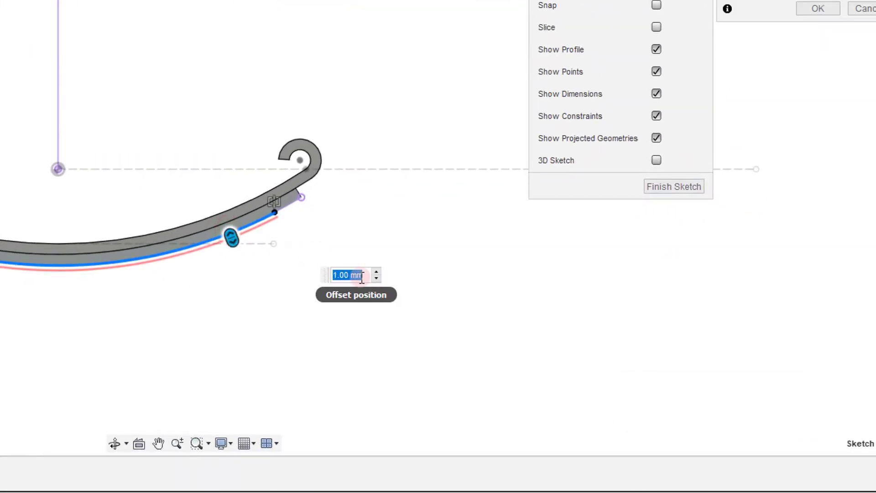
pyautogui.write('20')
pyautogui.press('Return')
# Close the third leaf's profile with a short line joining the arc and its offset at each end
pyautogui.press('l')
pyautogui.scroll(3, 296, 256)
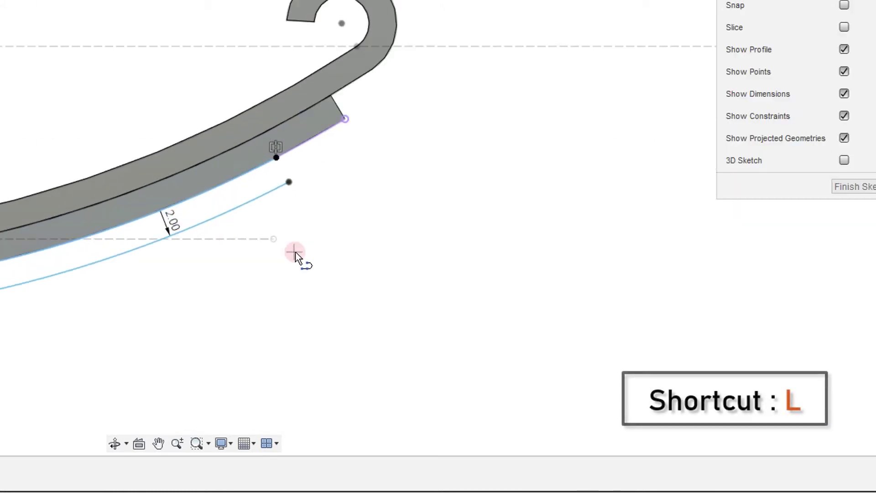
pyautogui.click(290, 182)
pyautogui.click(276, 158)
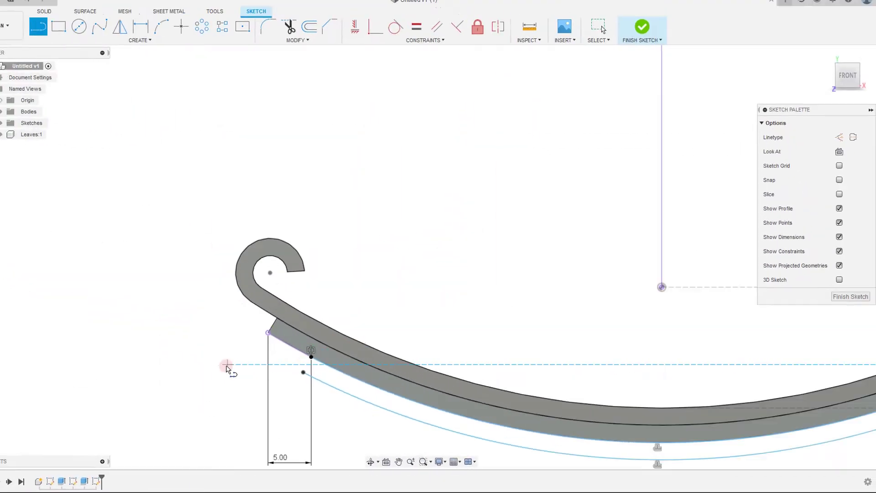
pyautogui.click(304, 372)
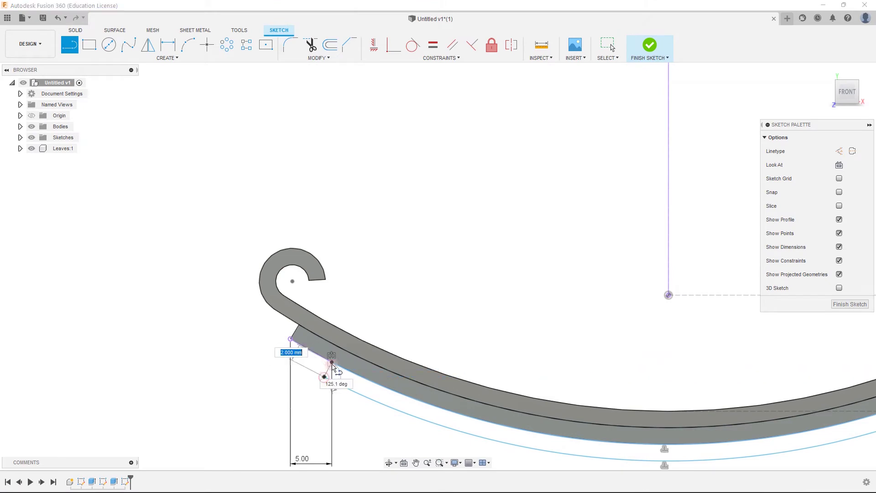
pyautogui.click(332, 362)
pyautogui.scroll(-3, 333, 365)
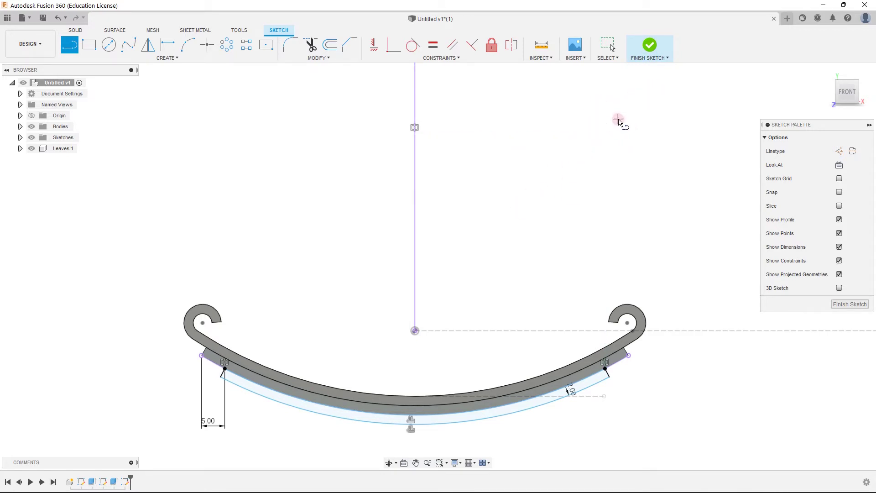
# Extrude the closed third-leaf profile by -7 mm
pyautogui.press('e')
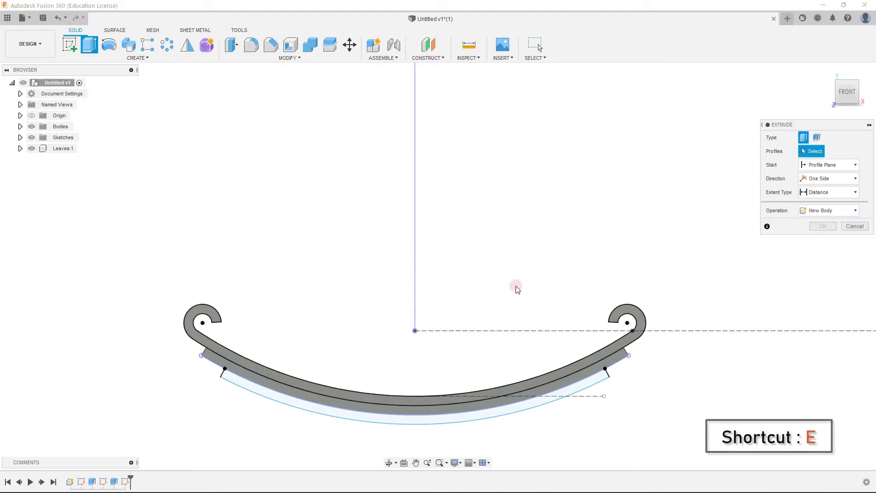
pyautogui.click(528, 402)
pyautogui.write('-7')
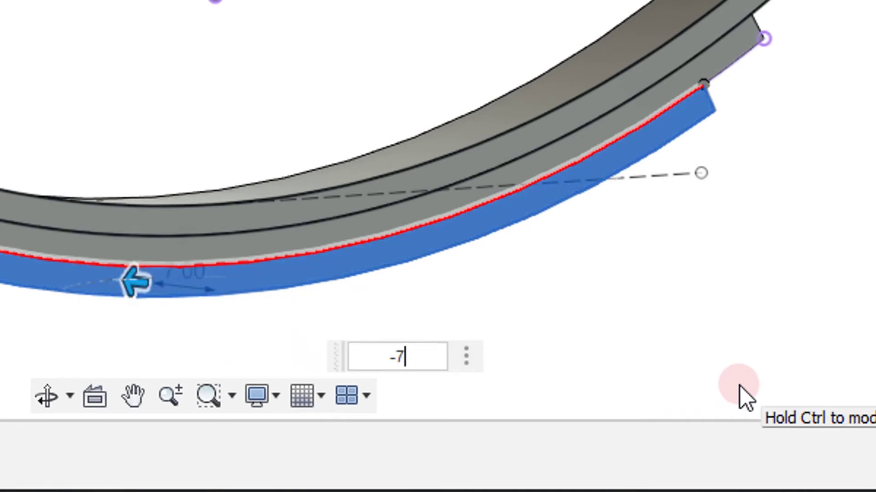
pyautogui.press('Return')
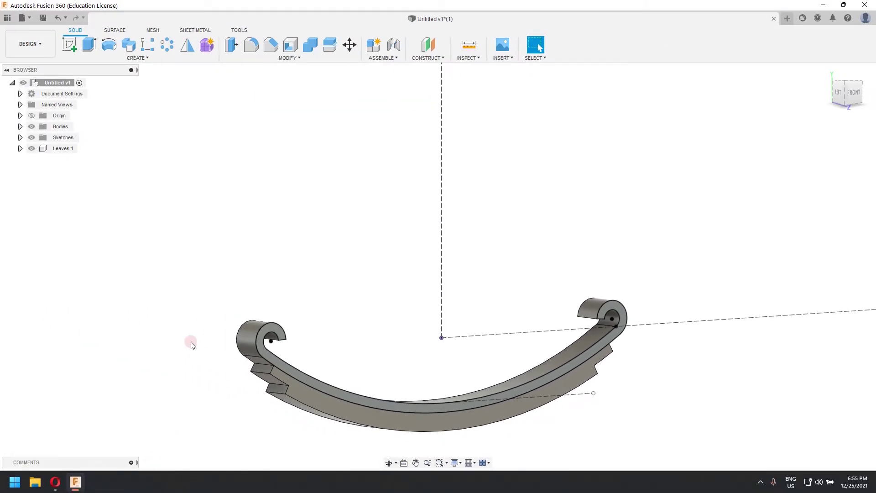
# Edit the third leaf's extrusion and set its operation to New Body
pyautogui.scroll(-1, 190, 342)
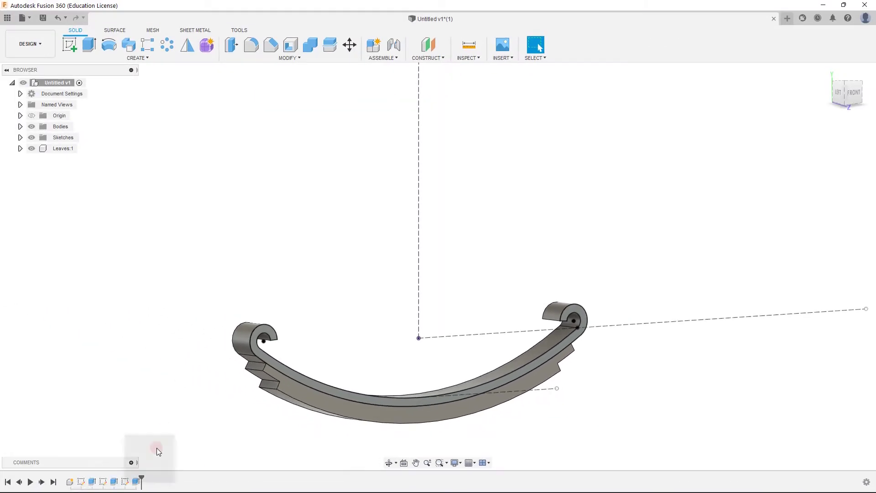
pyautogui.rightClick(136, 481)
pyautogui.click(171, 393)
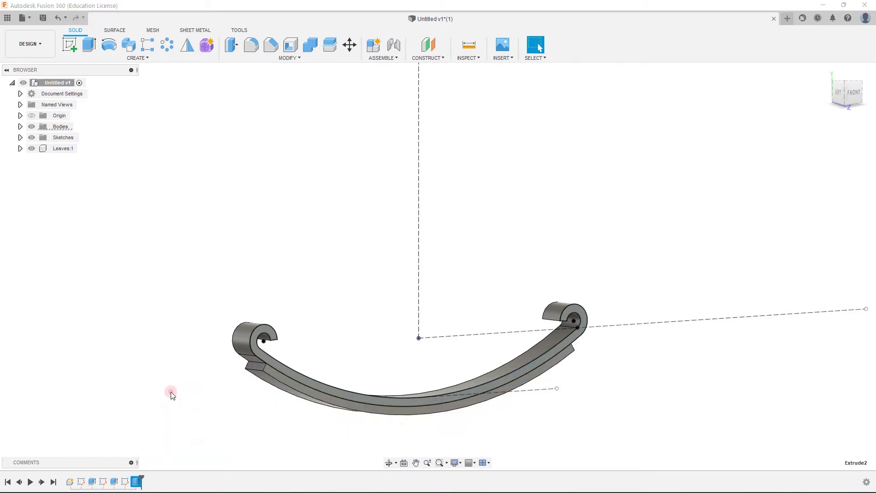
pyautogui.click(828, 238)
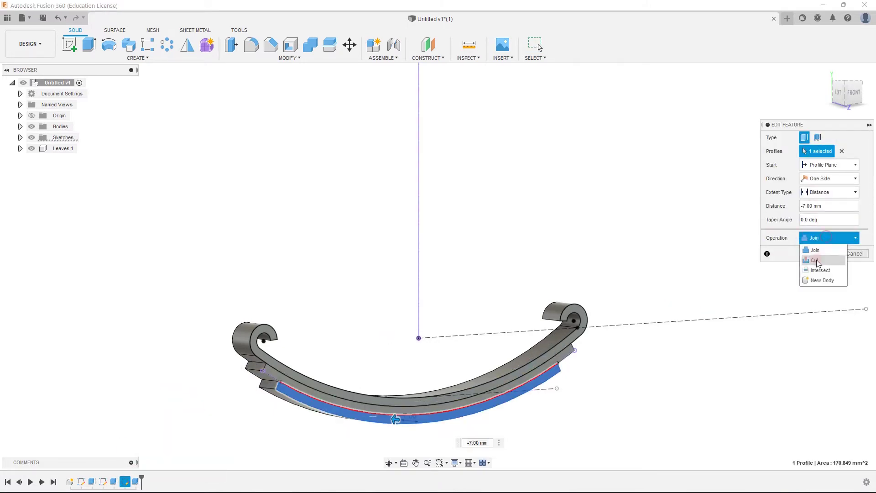
pyautogui.click(819, 280)
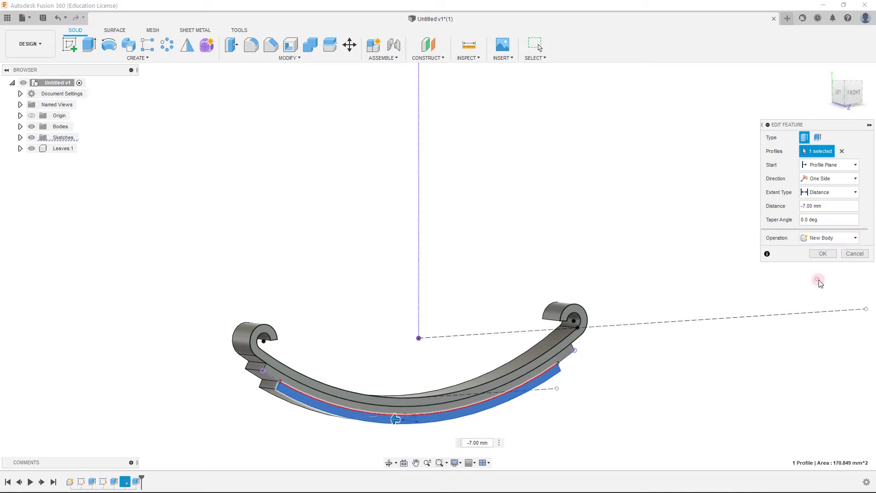
pyautogui.click(827, 254)
# Start a sketch on the third leaf's front face and project the leaf's bottom edge into it
pyautogui.scroll(-3, 387, 186)
pyautogui.moveTo(388, 186); pyautogui.dragTo(342, 186, button='middle')
pyautogui.scroll(3, 312, 320)
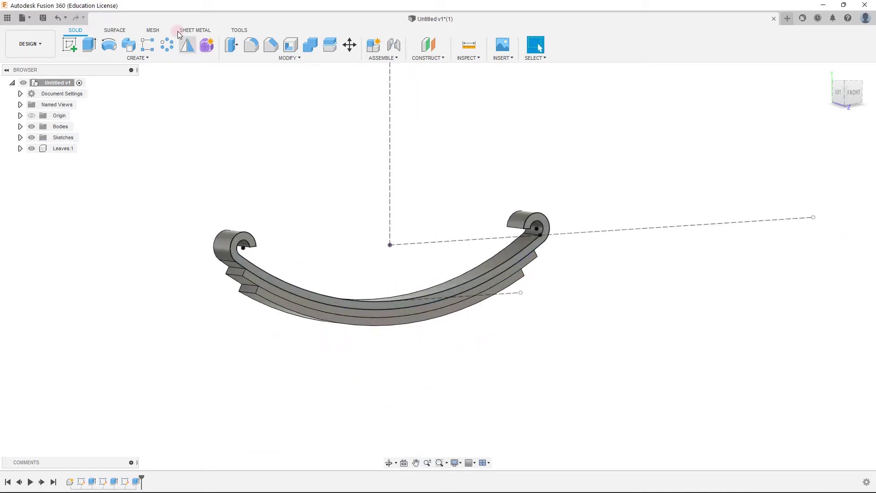
pyautogui.click(80, 46)
pyautogui.click(405, 327)
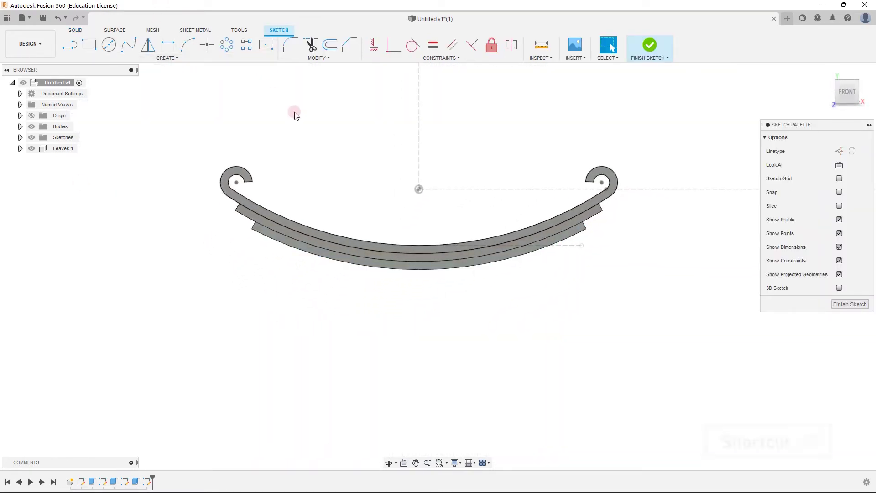
pyautogui.press('p')
pyautogui.click(323, 254)
pyautogui.click(821, 182)
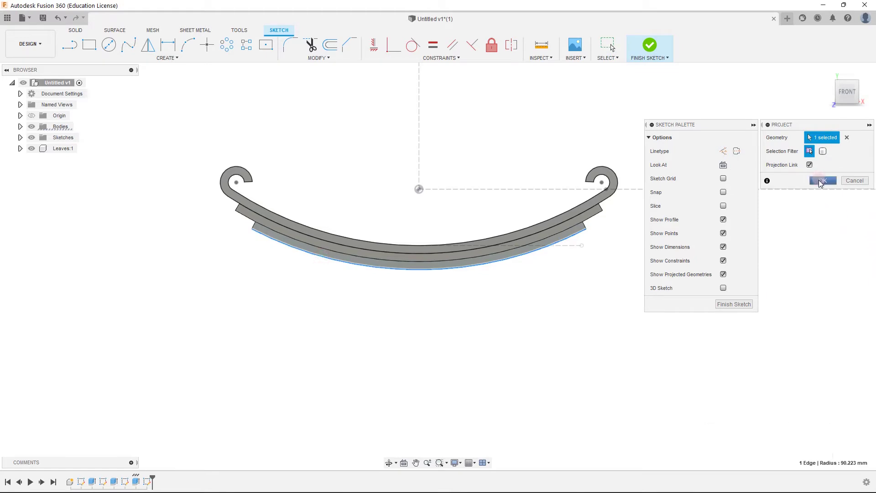
# Sketch a three-point arc along the projected bottom edge, with its end points about 4 mm inside both ends
pyautogui.click(187, 44)
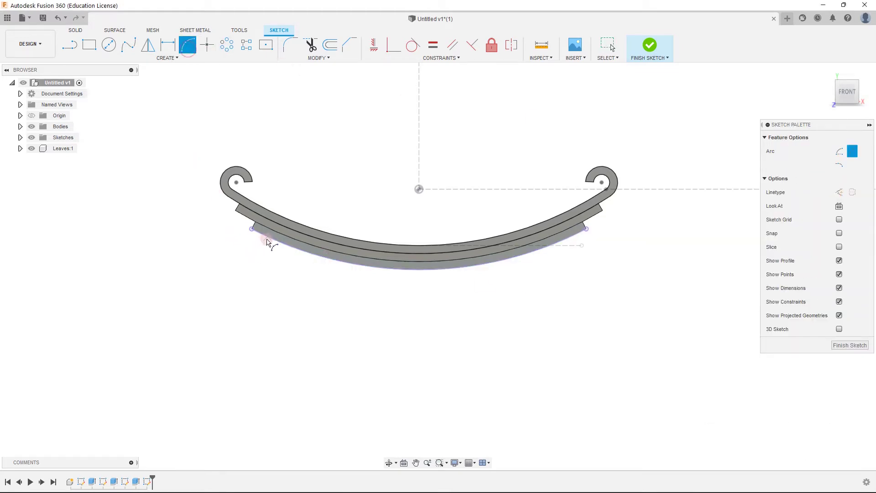
pyautogui.click(269, 238)
pyautogui.click(569, 237)
pyautogui.scroll(3, 478, 283)
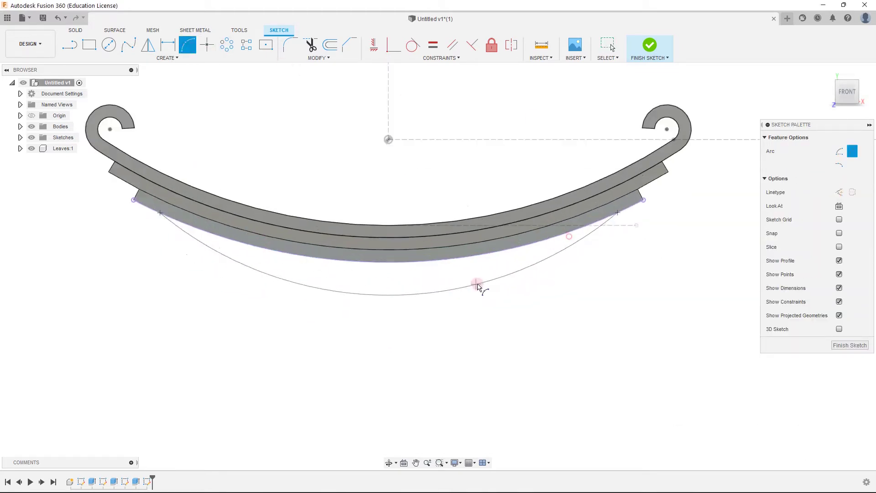
pyautogui.click(391, 262)
# Dimension the horizontal distance between the left ends of the projected edge and the fourth leaf's arc as 7 mm
pyautogui.scroll(-3, 391, 265)
pyautogui.moveTo(339, 371); pyautogui.dragTo(263, 337, button='middle')
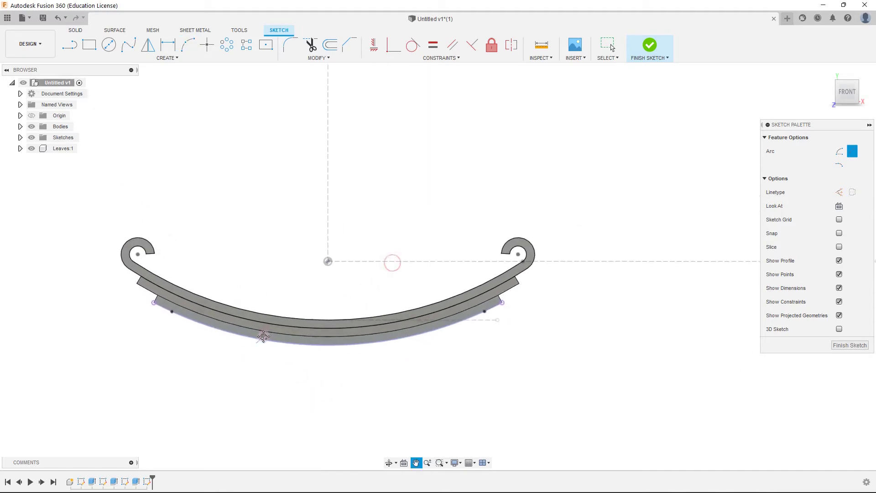
pyautogui.press('d')
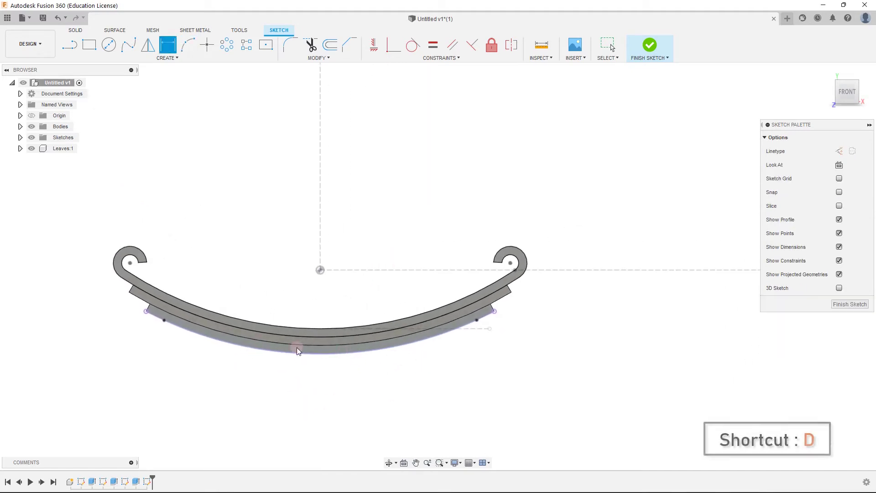
pyautogui.click(147, 311)
pyautogui.click(164, 321)
pyautogui.click(154, 357)
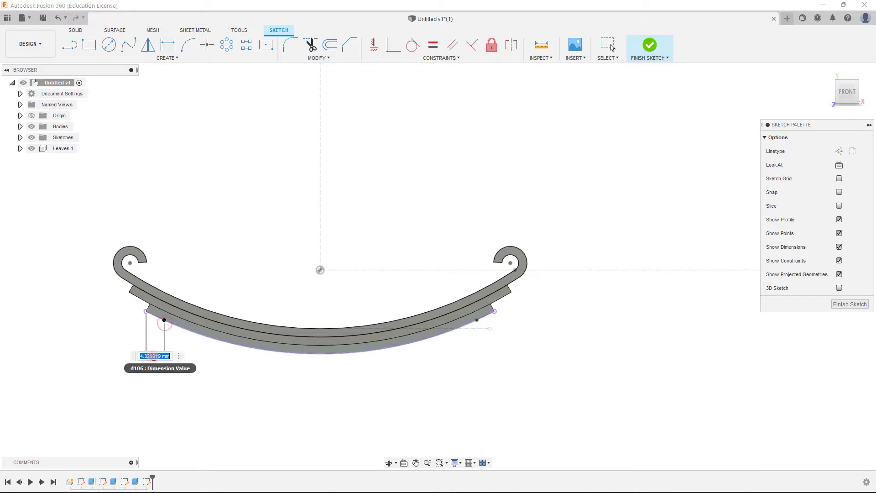
pyautogui.write('7')
pyautogui.press('Return')
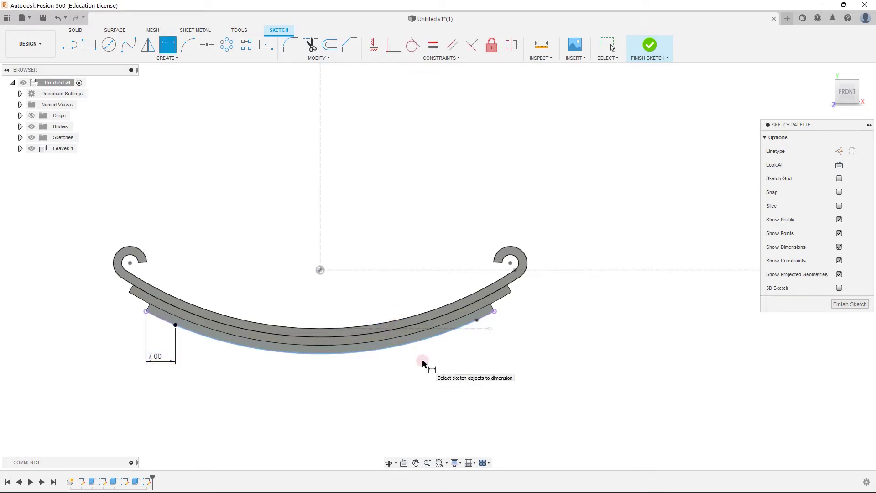
pyautogui.press('0')
pyautogui.click(380, 352)
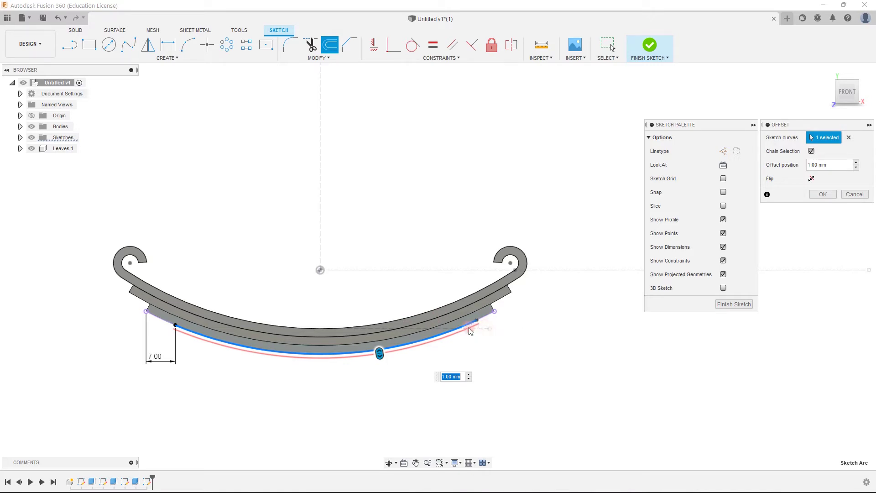
pyautogui.press('Escape')
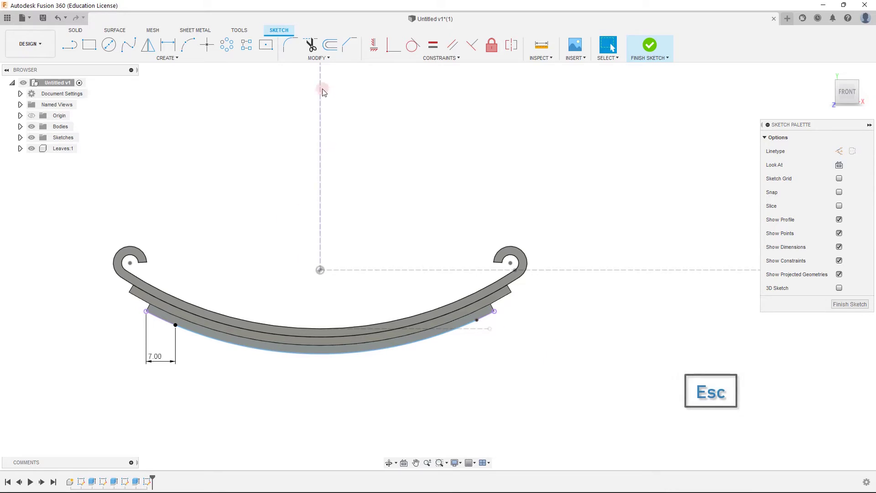
# Constrain the two end points of the fourth leaf's arc to be symmetric about the vertical centre axis
pyautogui.click(511, 44)
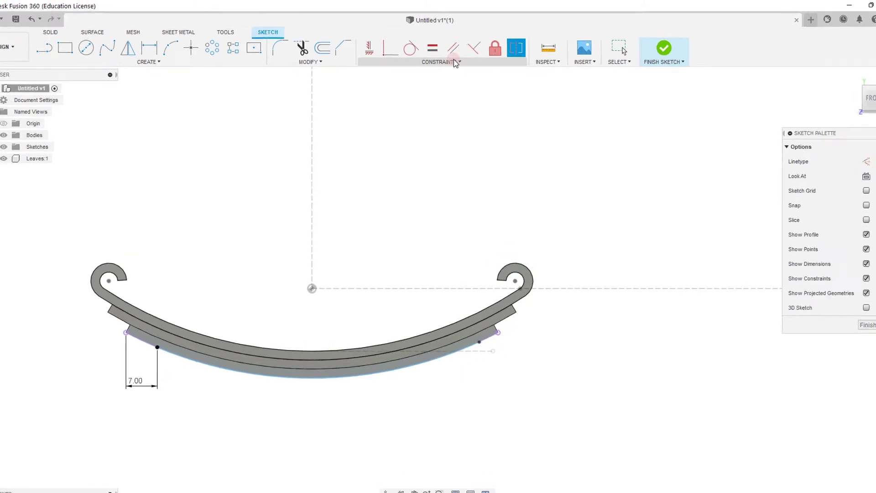
pyautogui.click(456, 62)
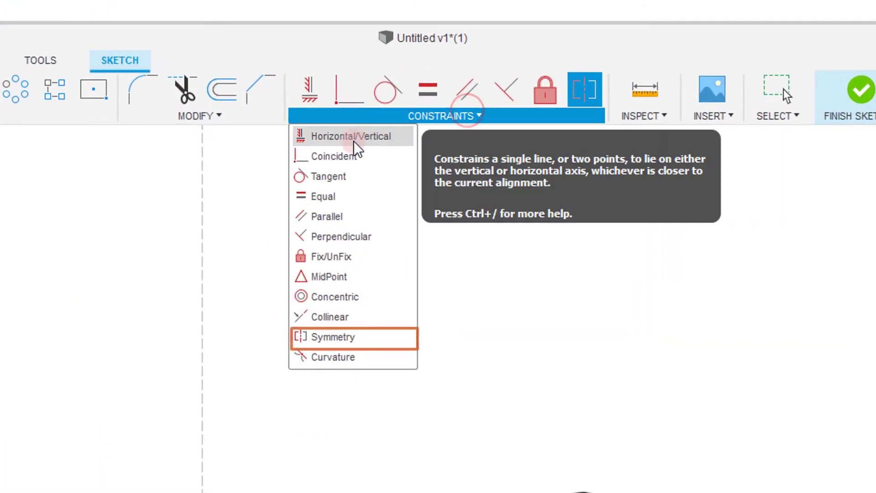
pyautogui.click(338, 335)
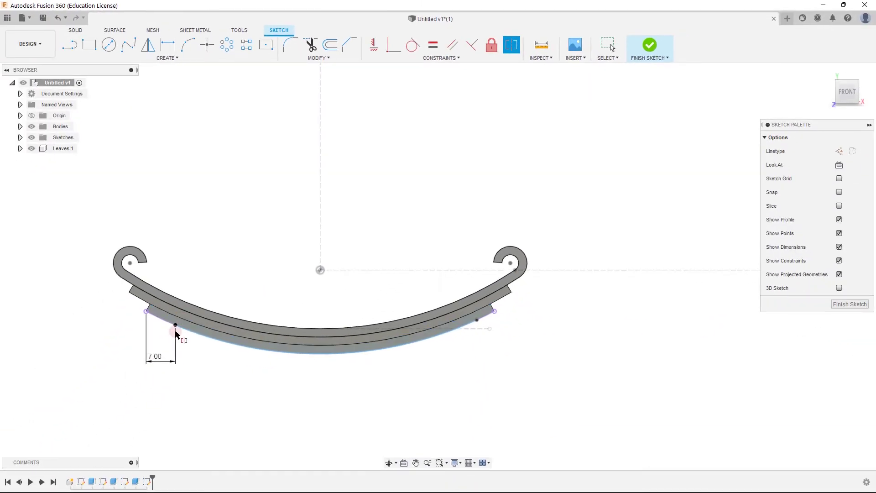
pyautogui.click(176, 326)
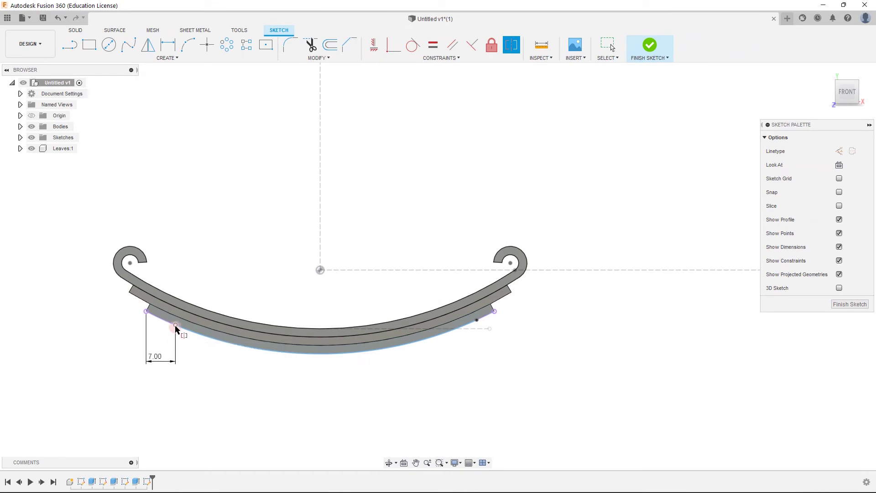
pyautogui.click(478, 321)
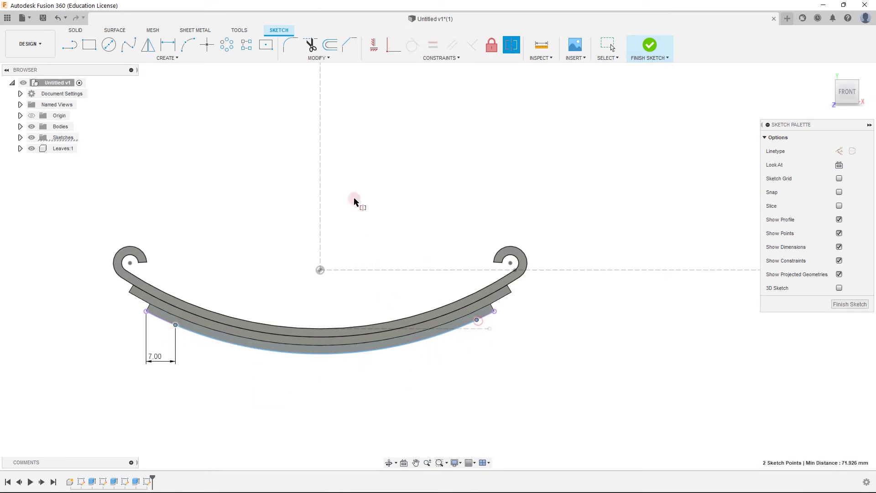
pyautogui.click(320, 189)
pyautogui.press('Escape')
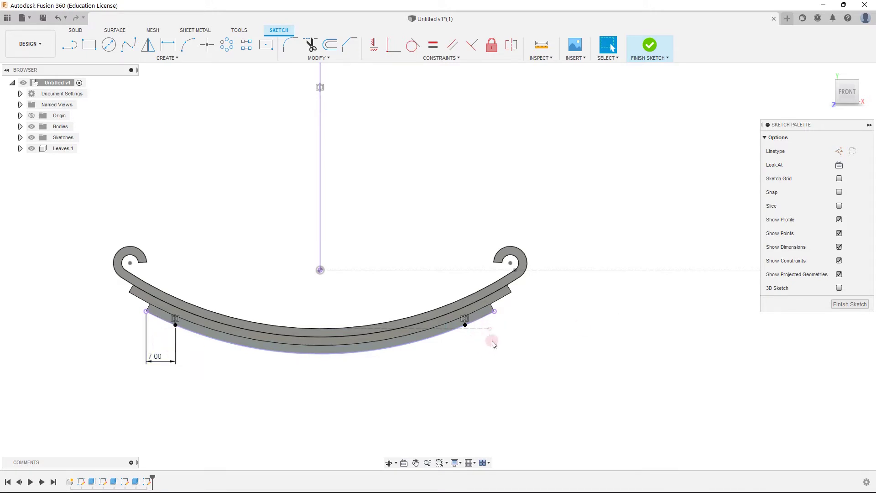
# Offset the fourth leaf's arc 2 mm downward, away from the third leaf
pyautogui.press('o')
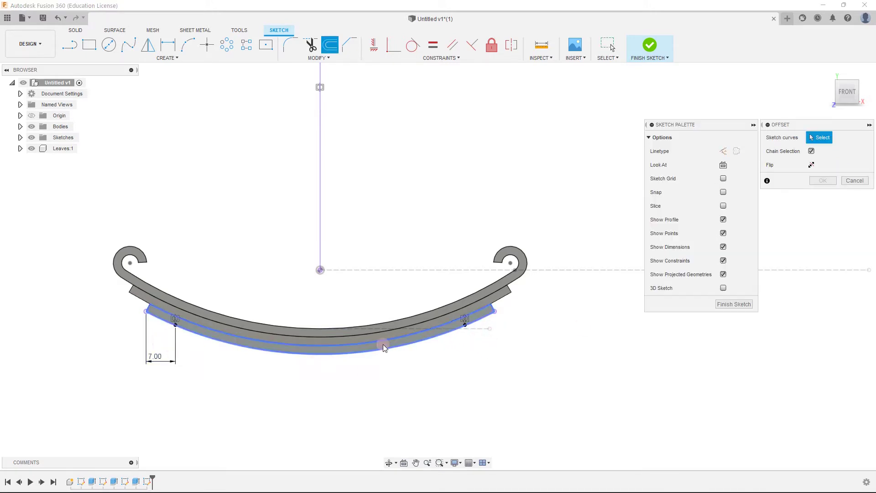
pyautogui.click(378, 353)
pyautogui.write('2')
pyautogui.press('Return')
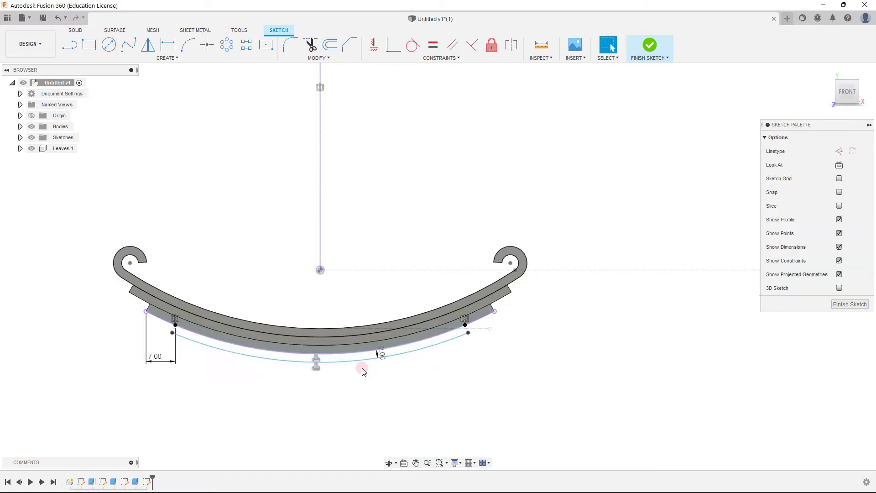
# Close the fourth leaf's profile with a short line joining the original and offset arcs at each end
pyautogui.press('l')
pyautogui.scroll(3, 425, 331)
pyautogui.click(498, 335)
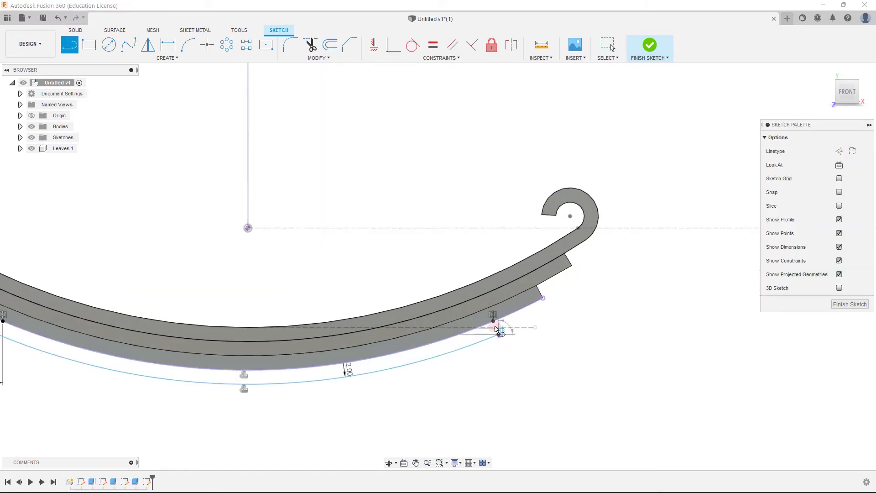
pyautogui.doubleClick(493, 321)
pyautogui.scroll(-2, 498, 326)
pyautogui.scroll(2, 170, 323)
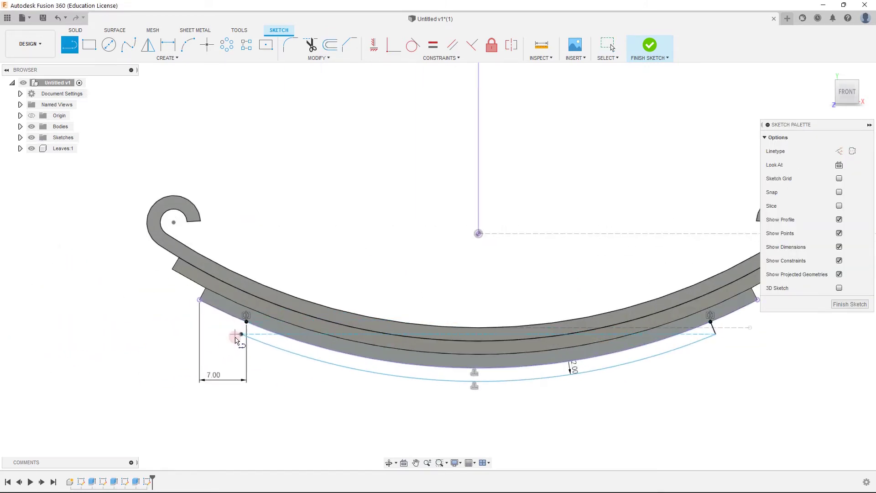
pyautogui.click(241, 334)
pyautogui.doubleClick(247, 322)
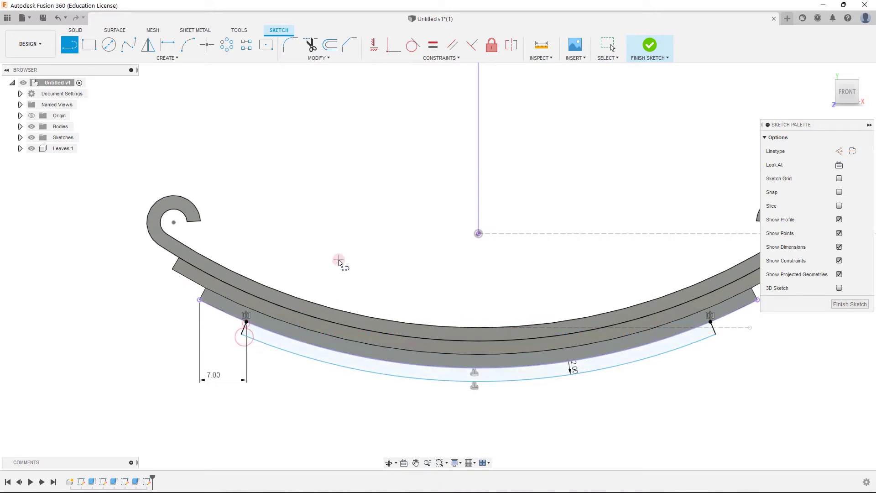
# Extrude the closed fourth leaf profile by -7 mm
pyautogui.press('e')
pyautogui.click(428, 378)
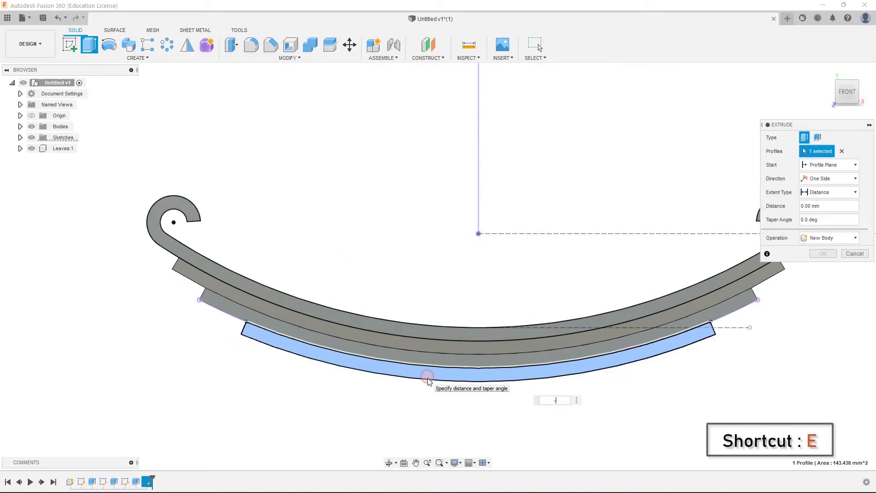
pyautogui.write('-7')
pyautogui.press('Return')
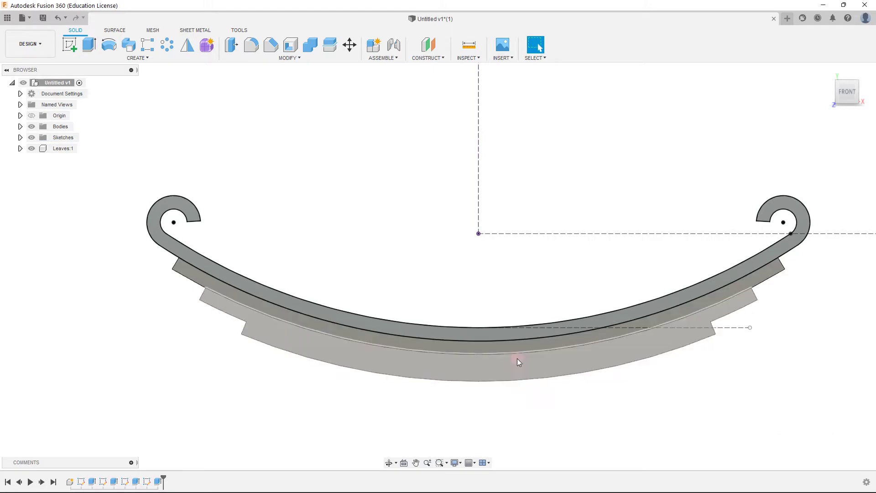
# Edit the fourth leaf's extrusion and set its operation to New Body
pyautogui.rightClick(155, 480)
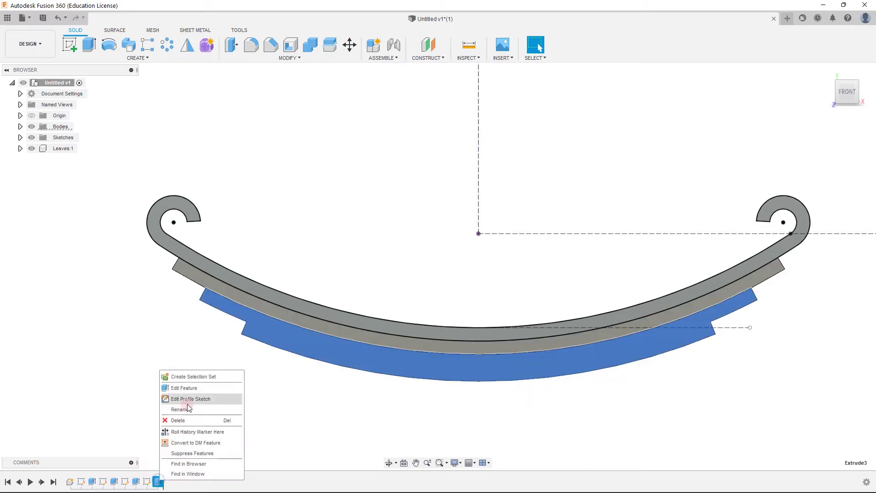
pyautogui.click(195, 389)
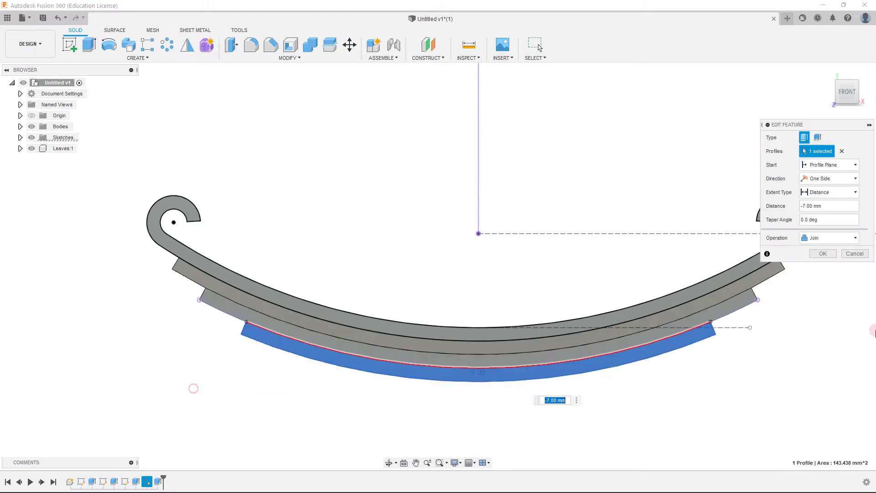
pyautogui.click(840, 239)
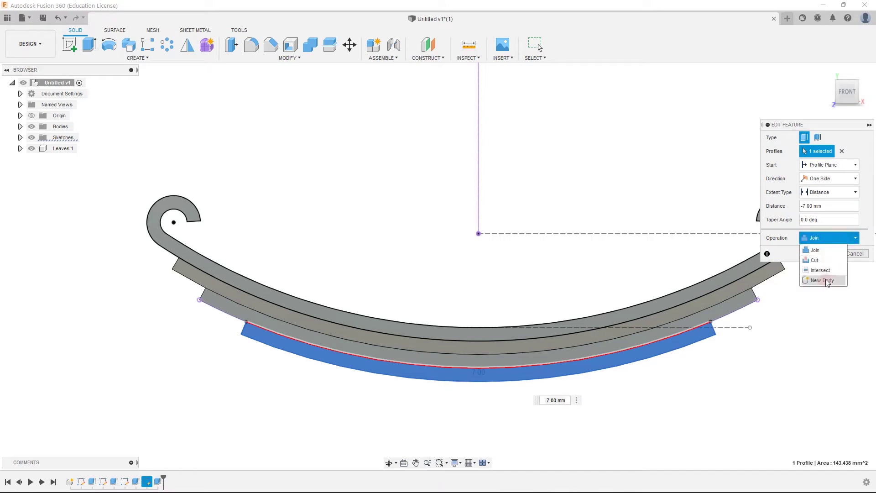
pyautogui.click(824, 279)
pyautogui.click(823, 254)
# Start a sketch on the fourth leaf's front face and project the leaf's bottom edge into it
pyautogui.scroll(-2, 174, 359)
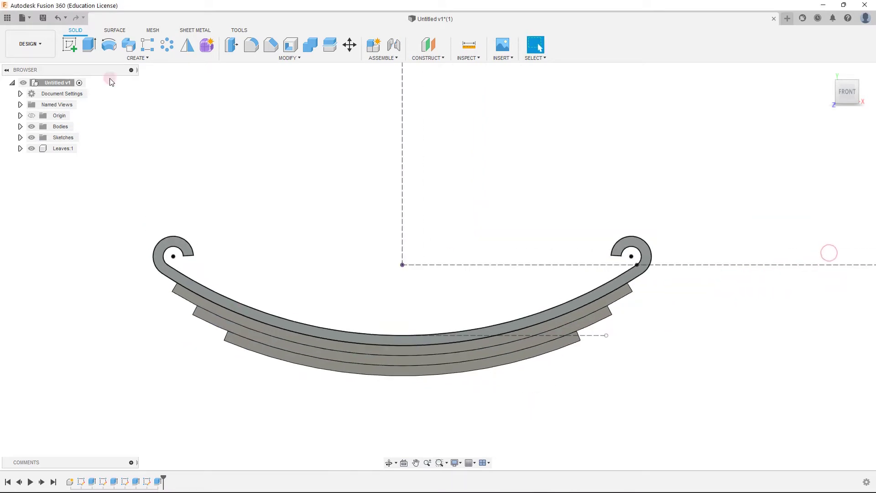
pyautogui.click(69, 44)
pyautogui.click(430, 371)
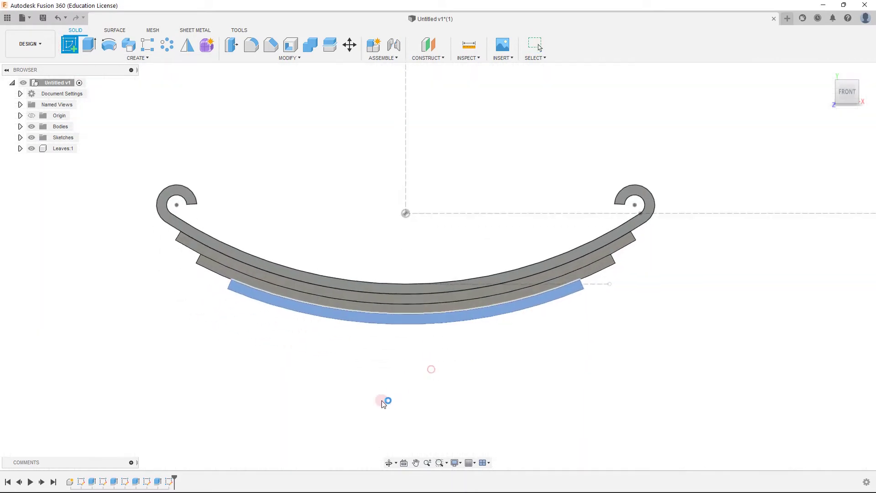
pyautogui.press('p')
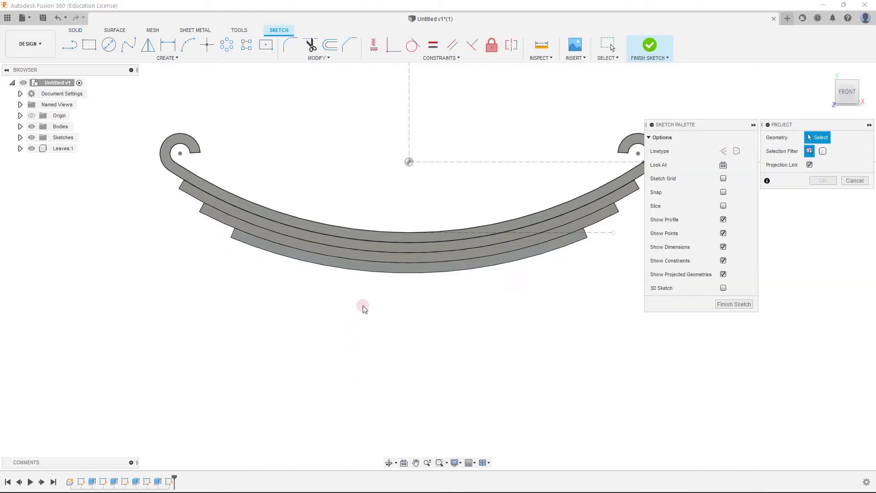
pyautogui.click(384, 270)
pyautogui.click(823, 180)
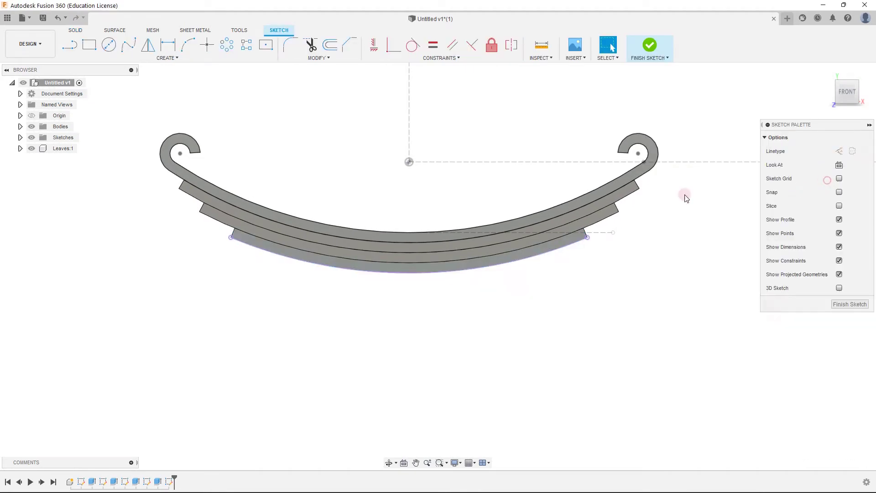
pyautogui.click(188, 31)
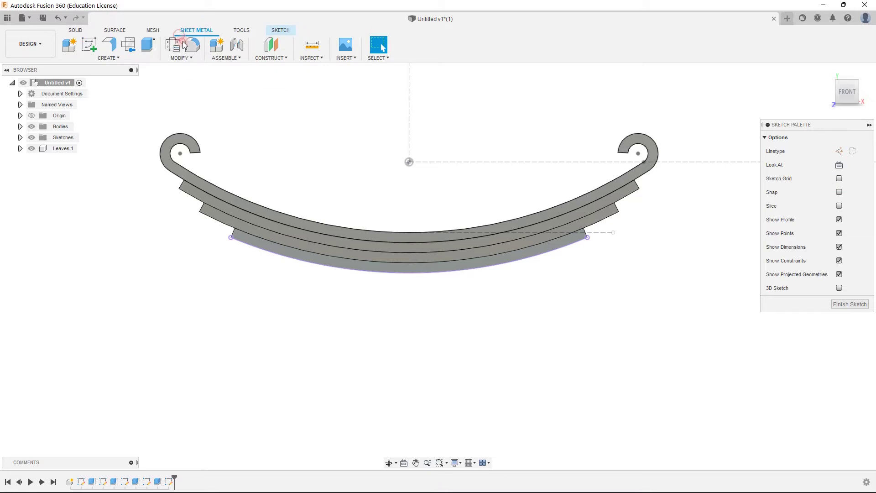
pyautogui.click(77, 31)
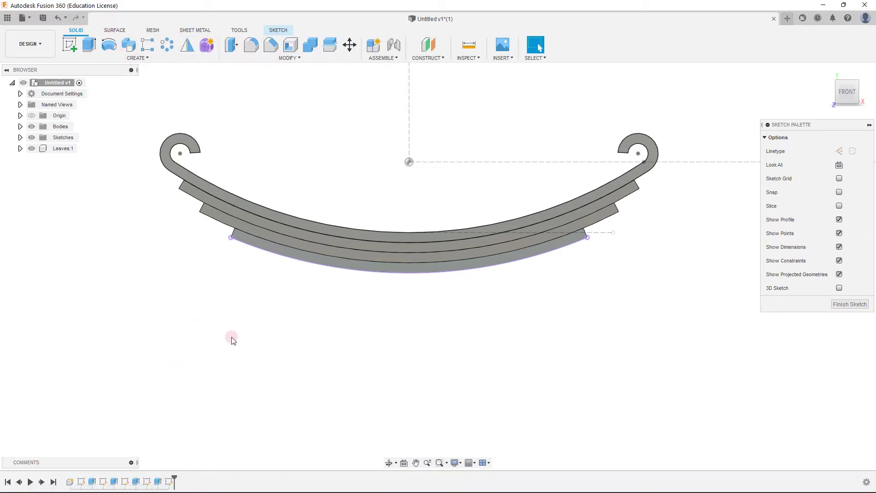
pyautogui.moveTo(321, 170); pyautogui.dragTo(221, 231, button='middle')
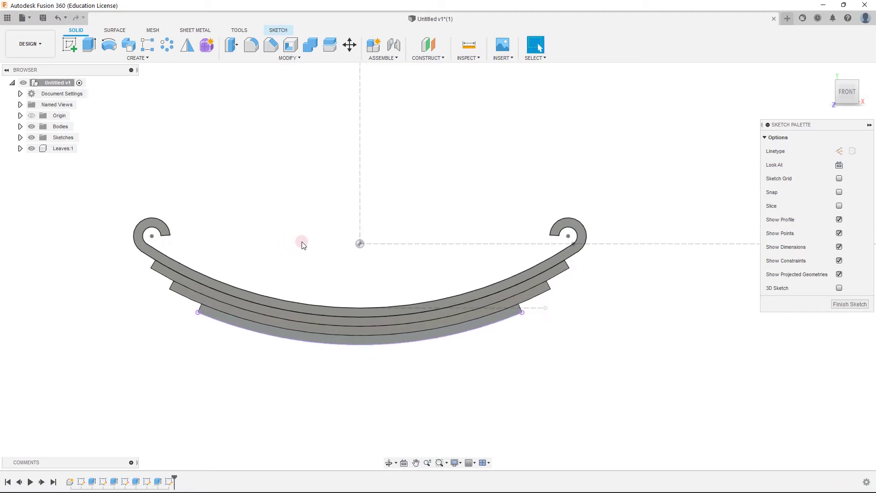
pyautogui.moveTo(299, 212)
pyautogui.mouseDown(button='middle')
pyautogui.moveTo(274, 327)
pyautogui.moveTo(362, 234)
pyautogui.mouseUp(button='middle')
pyautogui.scroll(-2, 274, 327)
pyautogui.scroll(3, 533, 266)
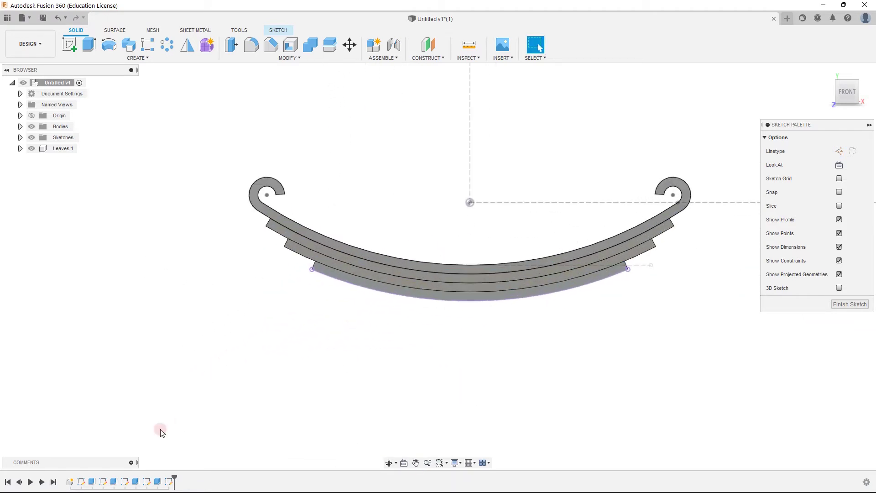
pyautogui.click(169, 481)
pyautogui.rightClick(170, 481)
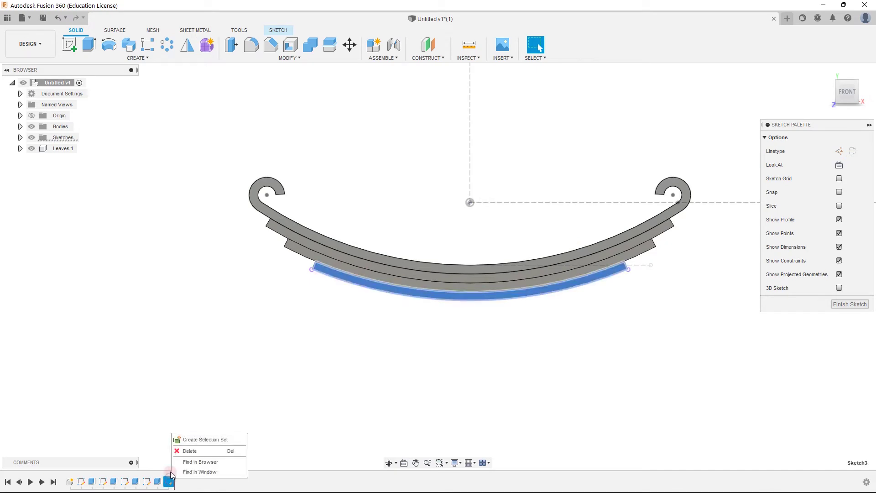
pyautogui.click(226, 389)
pyautogui.click(225, 391)
pyautogui.click(170, 310)
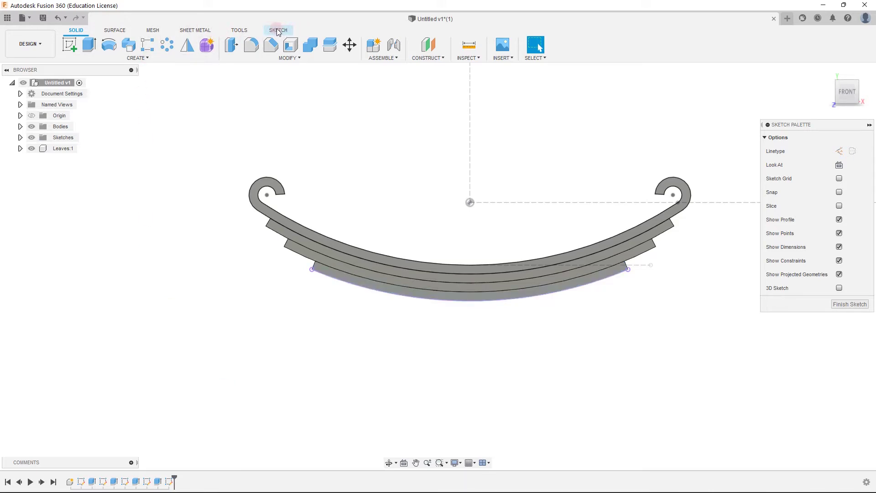
pyautogui.click(285, 29)
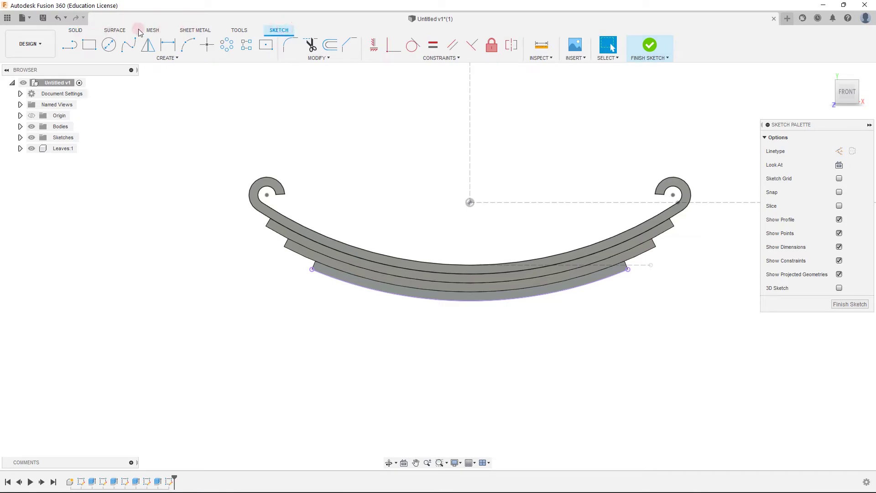
pyautogui.moveTo(298, 126); pyautogui.dragTo(182, 215, button='middle')
pyautogui.scroll(3, 353, 332)
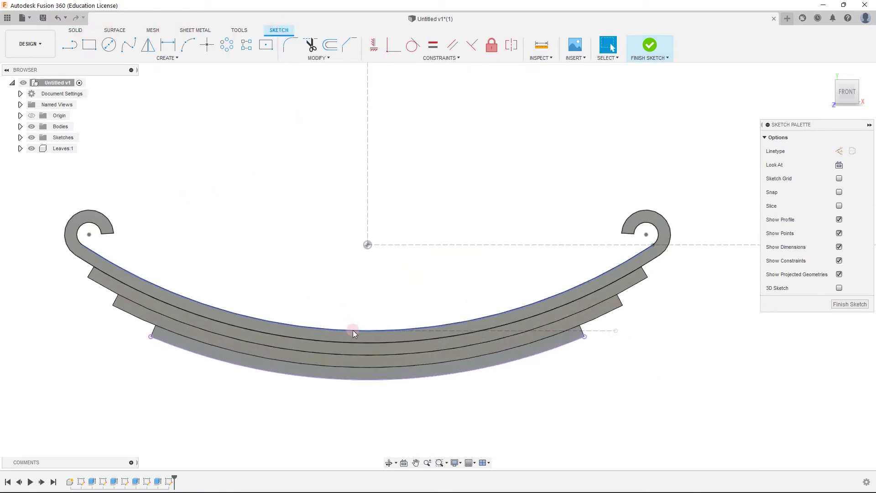
pyautogui.scroll(1, 352, 330)
pyautogui.moveTo(354, 283); pyautogui.dragTo(274, 250, button='middle')
pyautogui.scroll(-4, 274, 250)
pyautogui.moveTo(322, 233); pyautogui.dragTo(403, 261, button='middle')
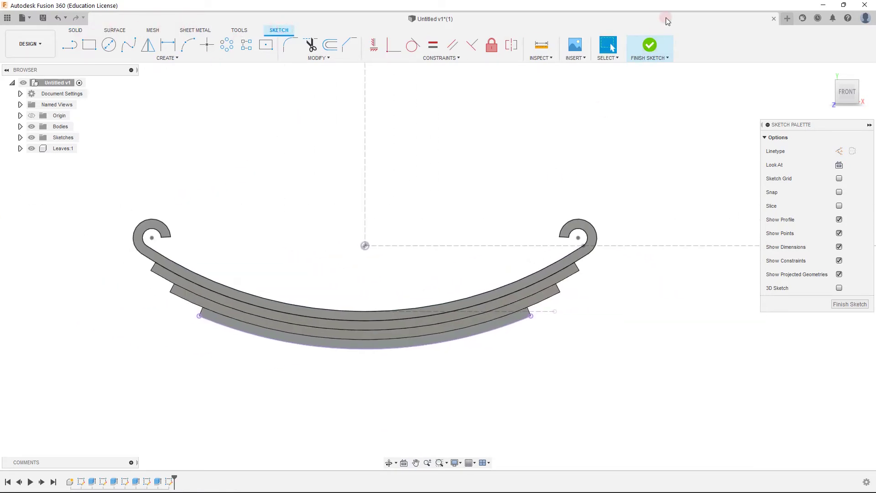
# Finish the sketch with the projected fourth-leaf edge and reopen that same sketch for editing
pyautogui.click(648, 44)
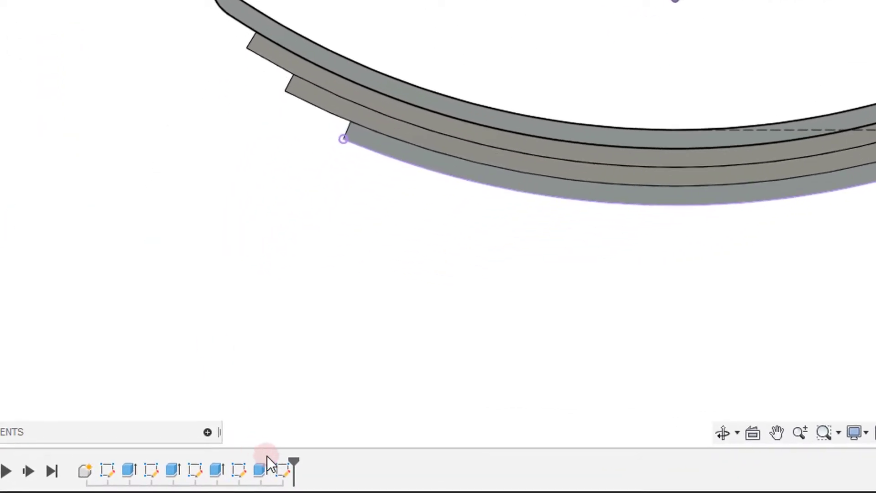
pyautogui.rightClick(285, 466)
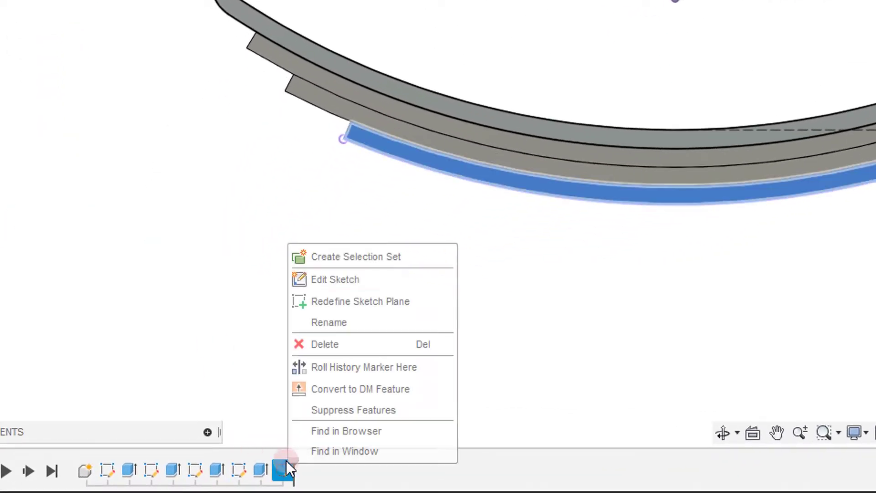
pyautogui.click(324, 282)
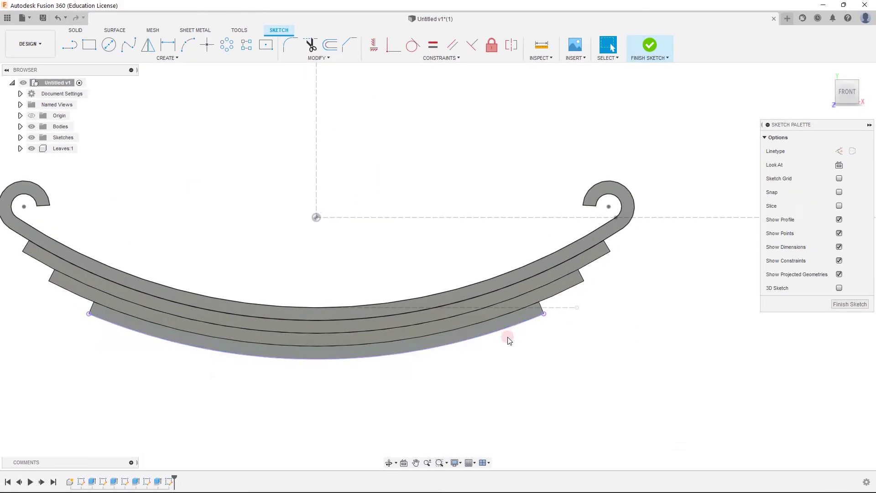
# Draw a three-point arc along the projected bottom edge of the fourth leaf, with both endpoints inside the edge's ends
pyautogui.scroll(-3, 401, 272)
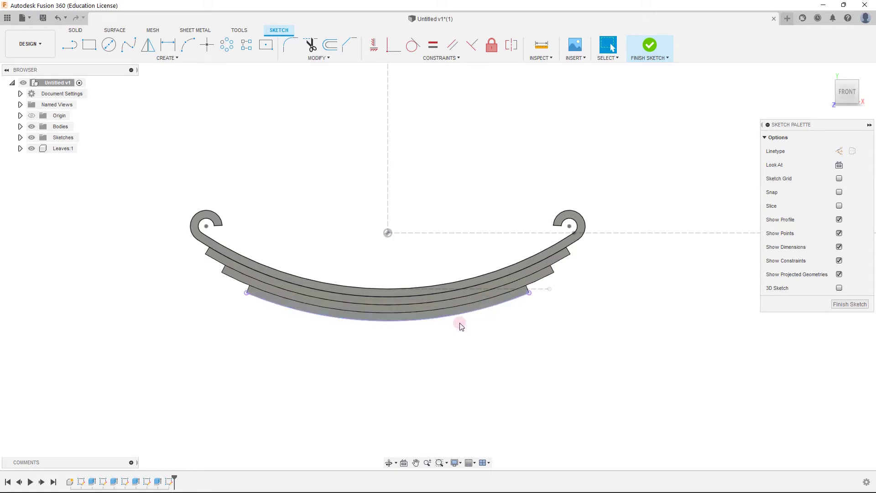
pyautogui.click(187, 44)
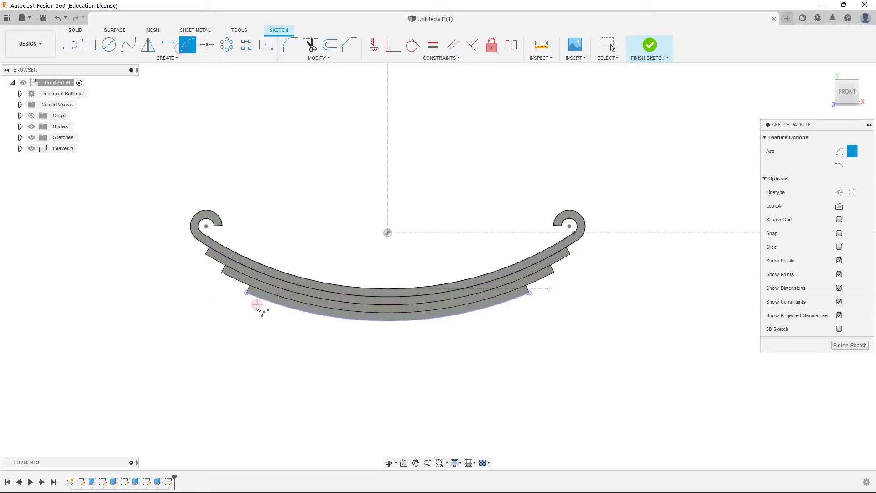
pyautogui.click(269, 305)
pyautogui.click(510, 302)
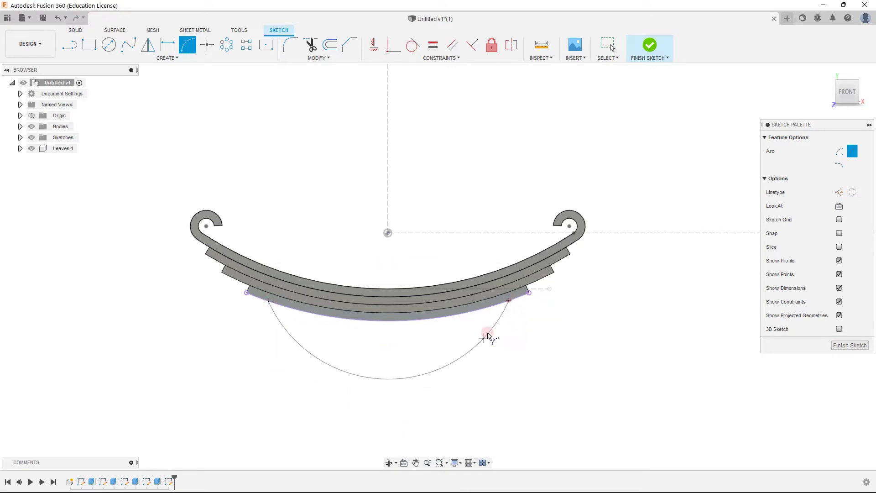
pyautogui.scroll(3, 419, 326)
pyautogui.click(365, 319)
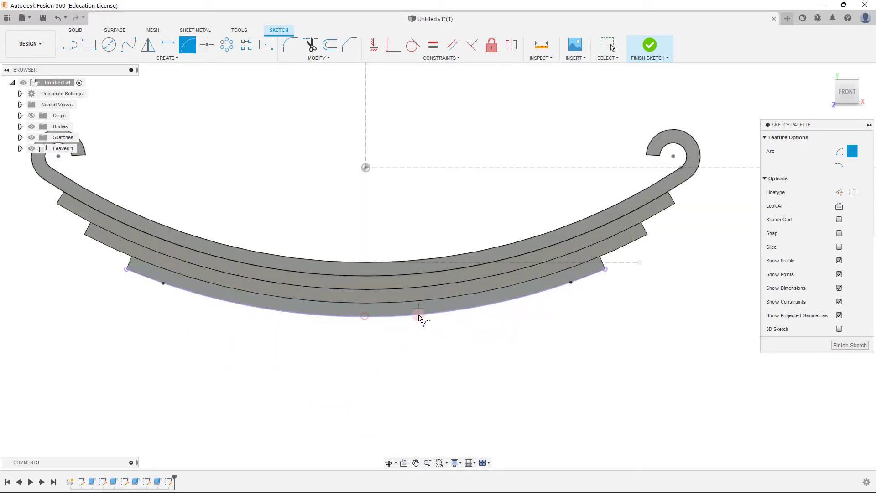
# Dimension the horizontal distance between the left ends of the projected edge and the new arc to 9 mm
pyautogui.scroll(-2, 371, 271)
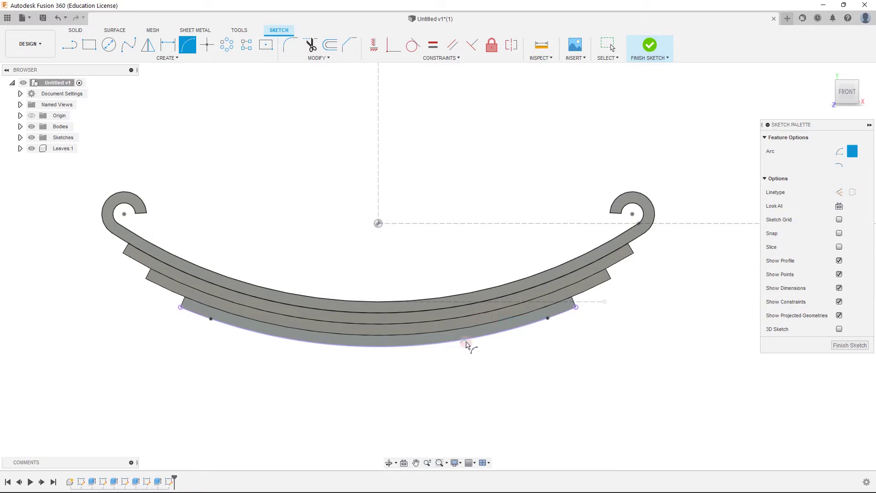
pyautogui.press('d')
pyautogui.click(180, 307)
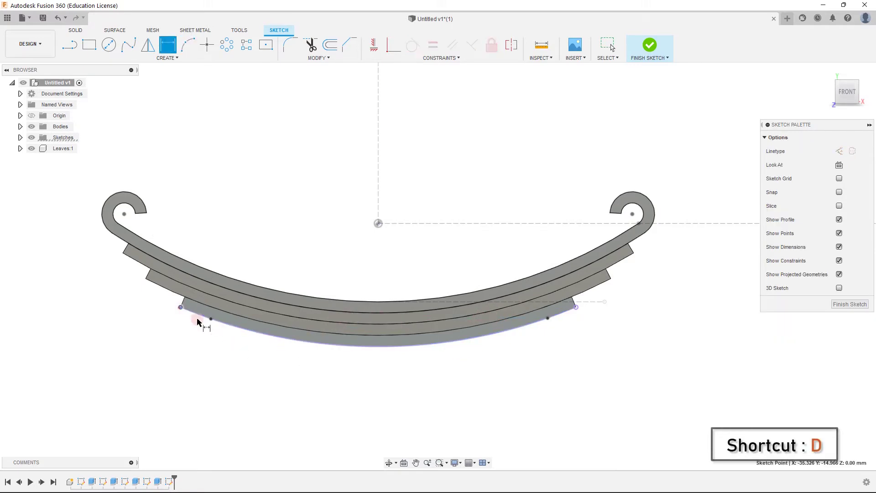
pyautogui.click(211, 319)
pyautogui.click(194, 343)
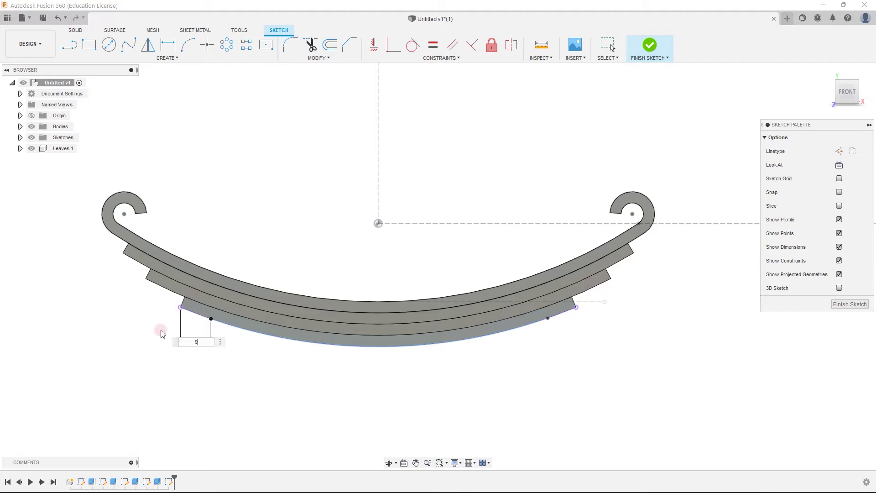
pyautogui.press('Return')
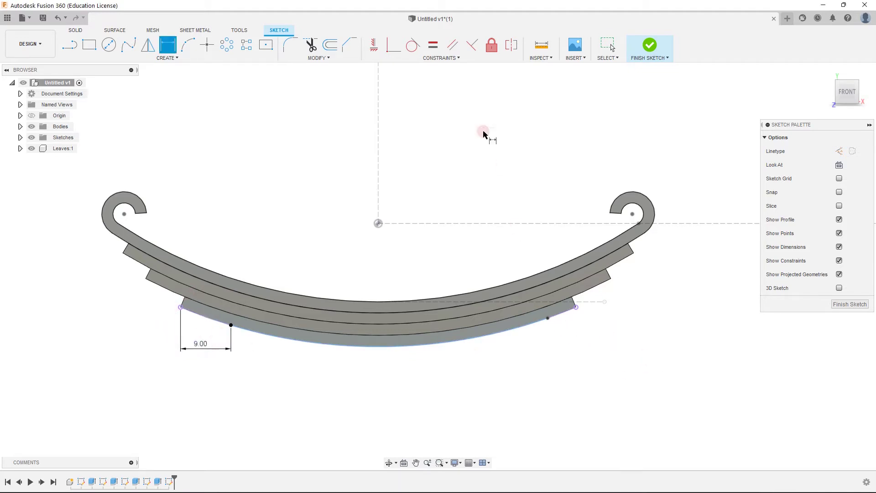
# Make the arc's two endpoints symmetric about the vertical construction line
pyautogui.click(512, 50)
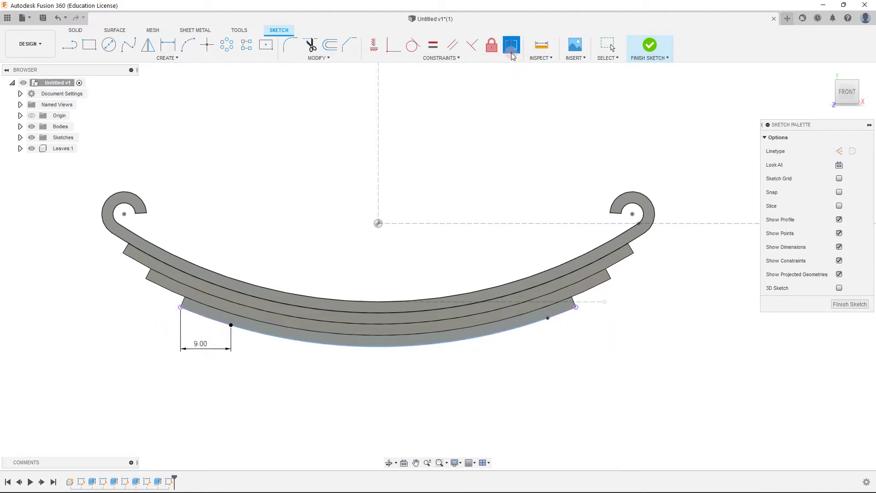
pyautogui.click(548, 318)
pyautogui.click(231, 325)
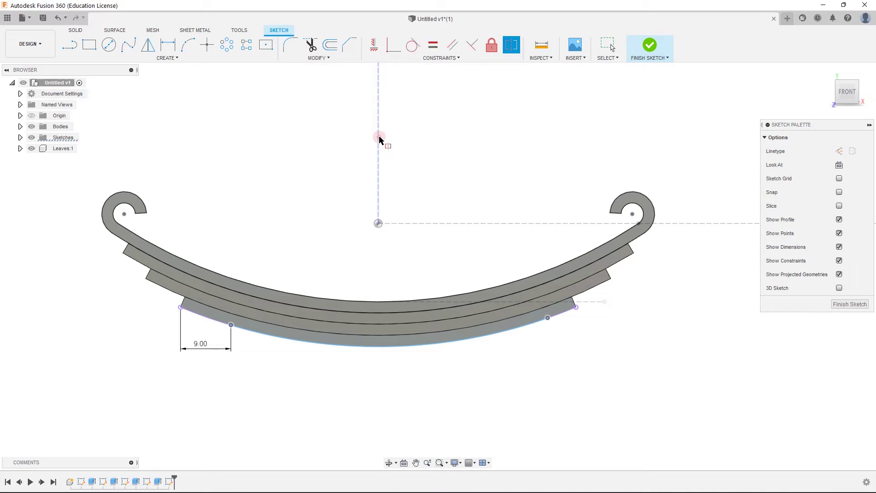
pyautogui.click(379, 140)
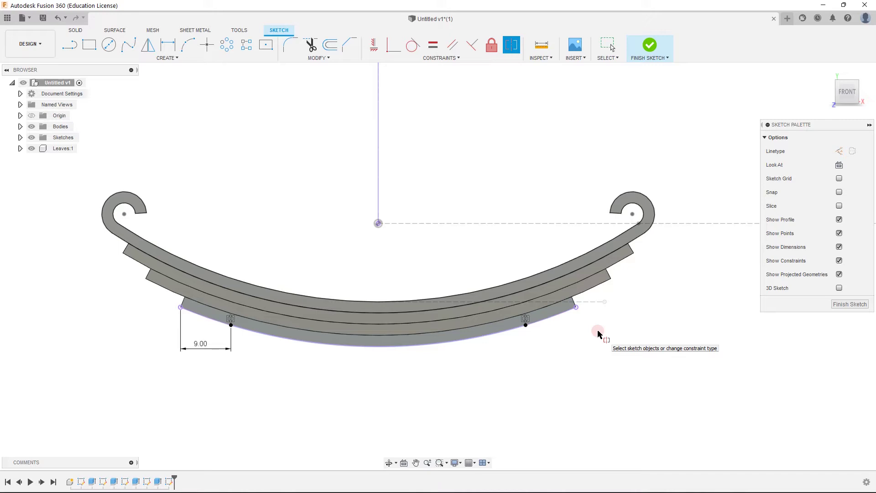
# Offset the new arc 2 mm downward and close both ends with short lines to form the fifth leaf profile
pyautogui.press('o')
pyautogui.click(513, 330)
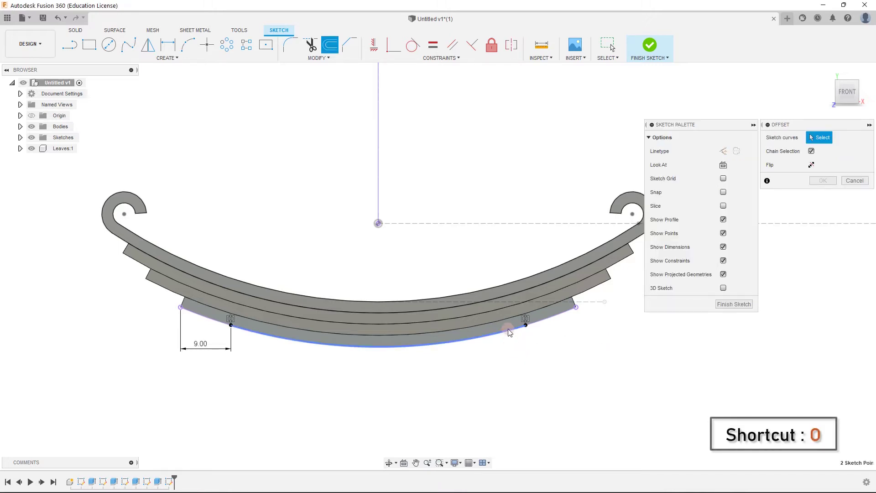
pyautogui.press('Return')
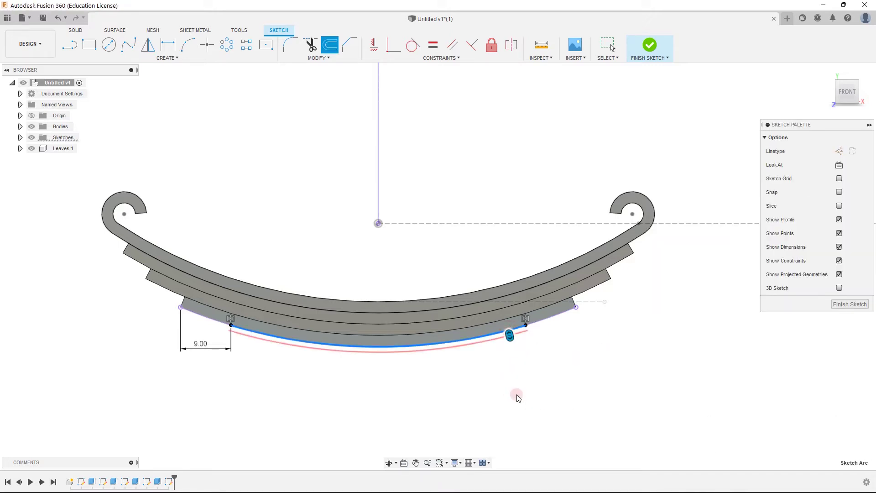
pyautogui.press('l')
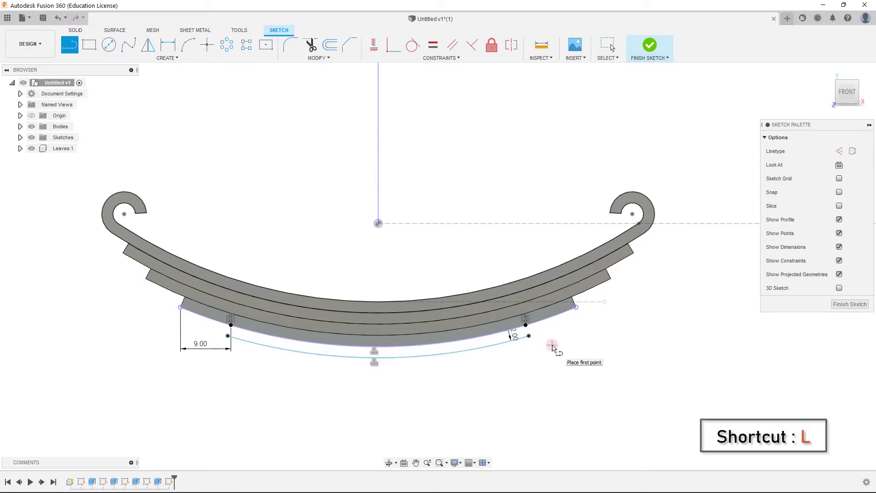
pyautogui.click(529, 336)
pyautogui.click(526, 325)
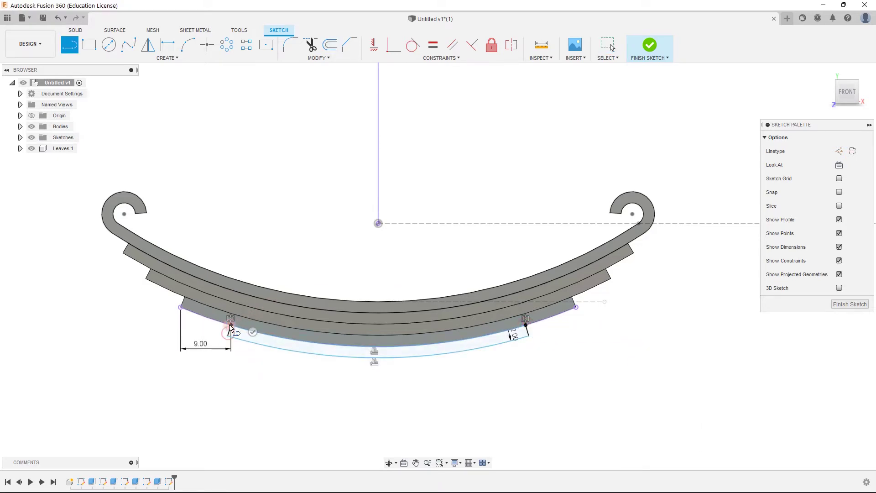
# Extrude the fifth leaf profile by -7 mm as a New Body
pyautogui.press('e')
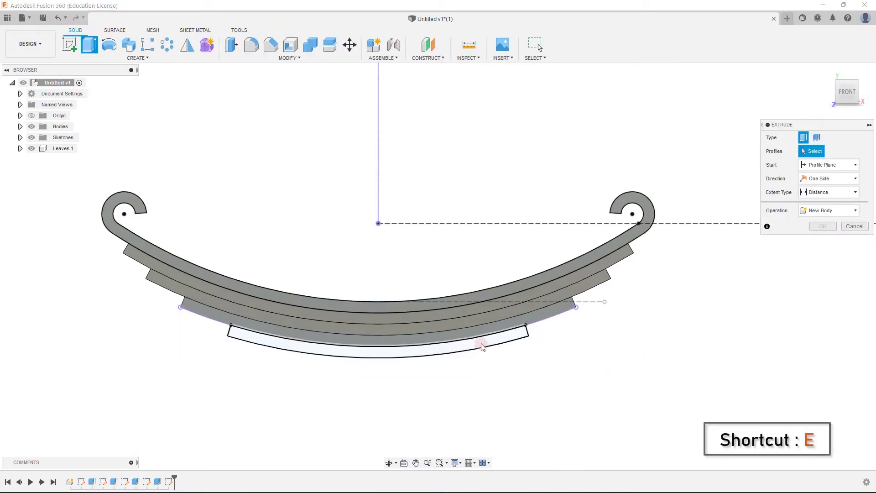
pyautogui.click(480, 344)
pyautogui.write('-7')
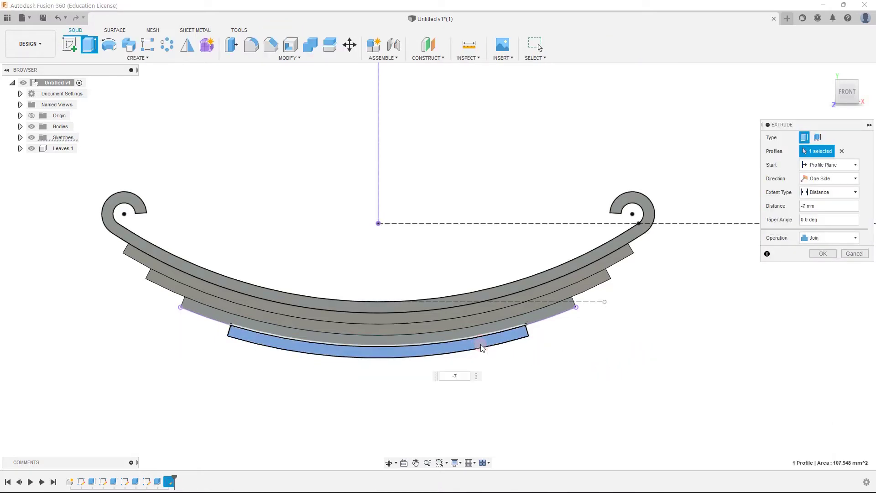
pyautogui.click(834, 238)
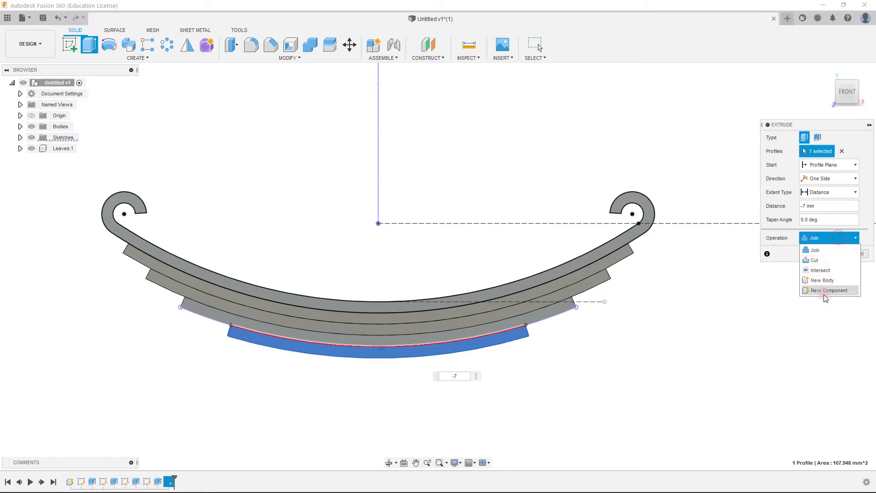
pyautogui.click(827, 281)
pyautogui.click(831, 254)
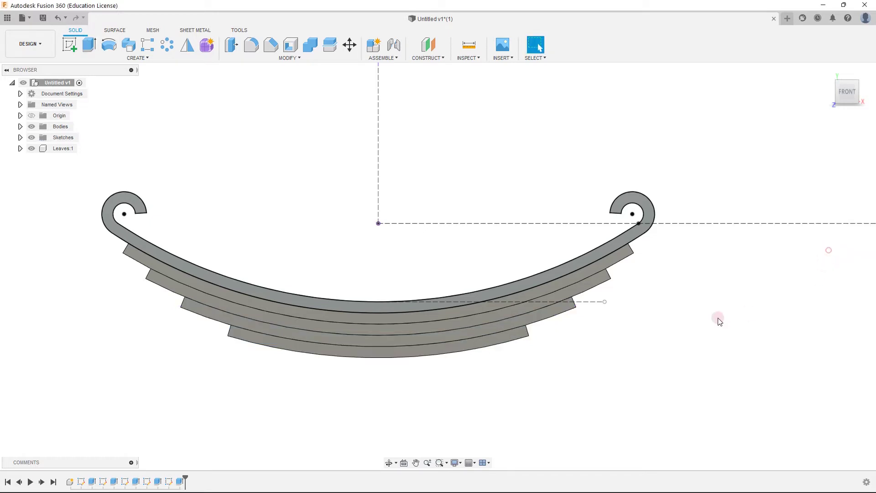
# Examine the stacked leaves from several angles, including the main leaf's front profile
pyautogui.scroll(-2, 632, 323)
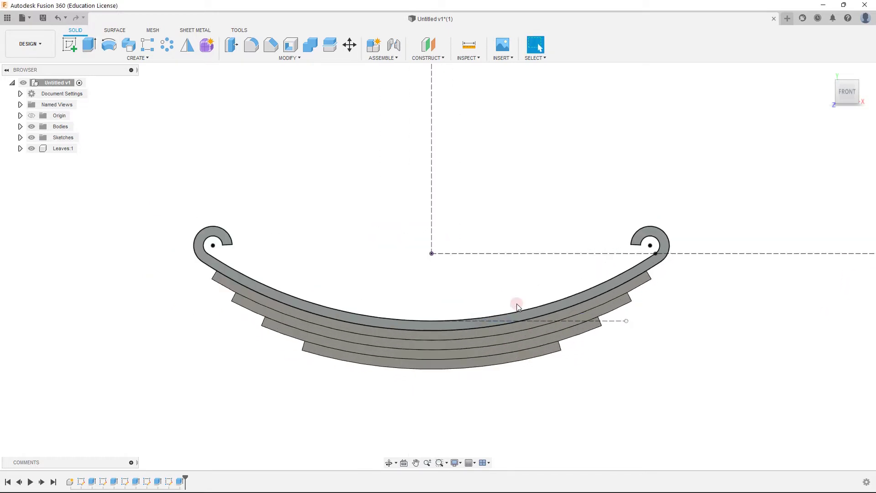
pyautogui.keyDown('shift'); pyautogui.moveTo(516, 303); pyautogui.dragTo(407, 277, button='middle'); pyautogui.keyUp('shift')
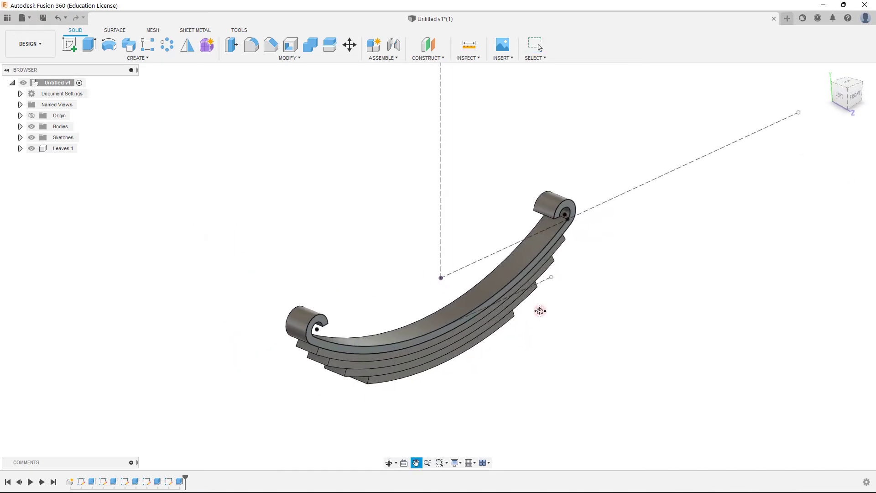
pyautogui.moveTo(540, 307); pyautogui.dragTo(475, 319, button='middle')
pyautogui.scroll(2, 489, 333)
pyautogui.keyDown('shift'); pyautogui.moveTo(339, 289); pyautogui.dragTo(312, 260, button='middle'); pyautogui.keyUp('shift')
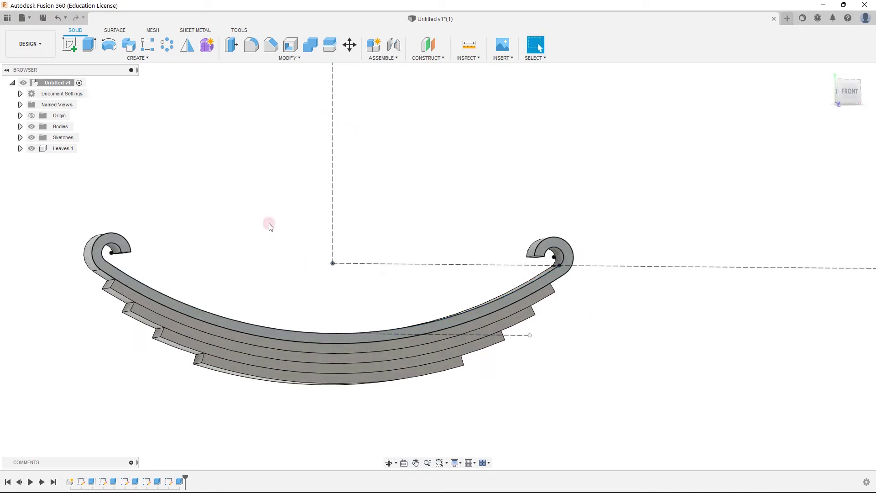
pyautogui.scroll(-1, 399, 215)
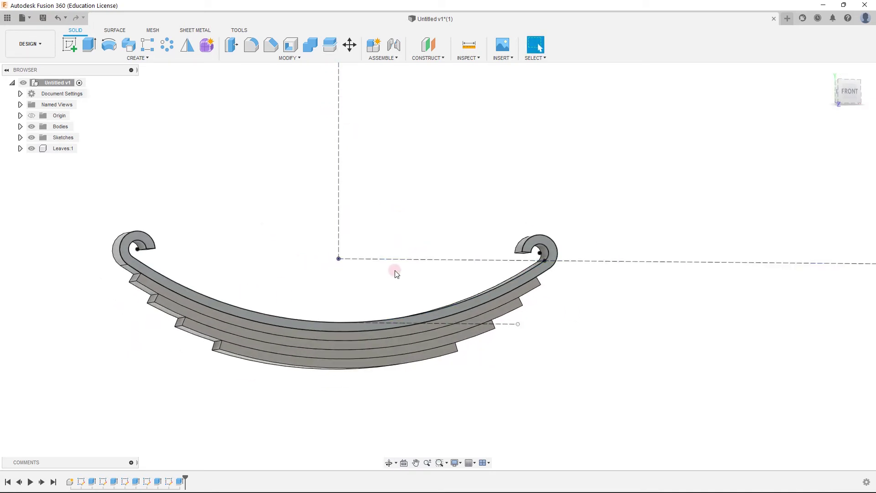
pyautogui.keyDown('shift'); pyautogui.moveTo(397, 273); pyautogui.dragTo(310, 297, button='middle'); pyautogui.keyUp('shift')
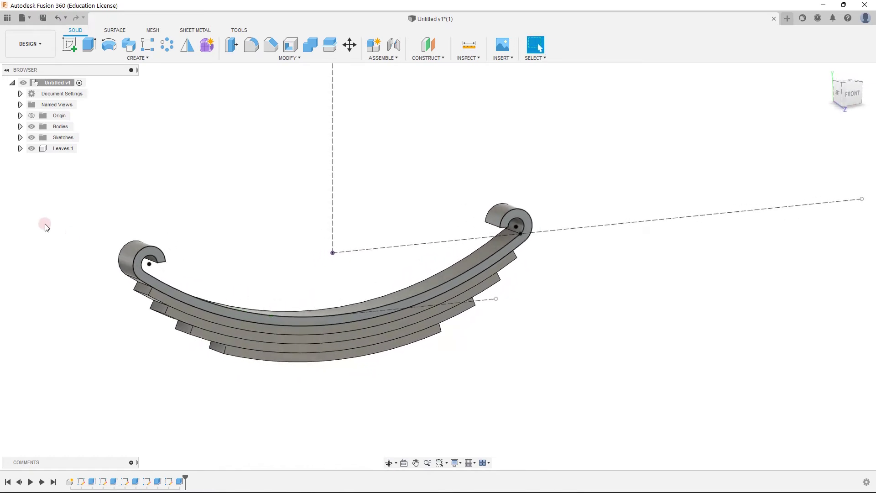
pyautogui.click(177, 299)
pyautogui.click(178, 294)
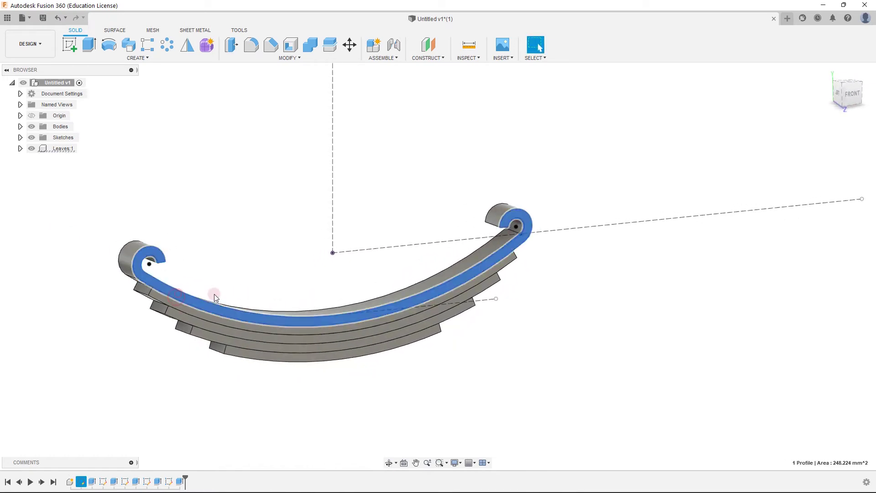
# Hide Sketch2 in the Leaves component and toggle Sketch1 off and back on to identify its geometry
pyautogui.click(20, 148)
pyautogui.click(30, 194)
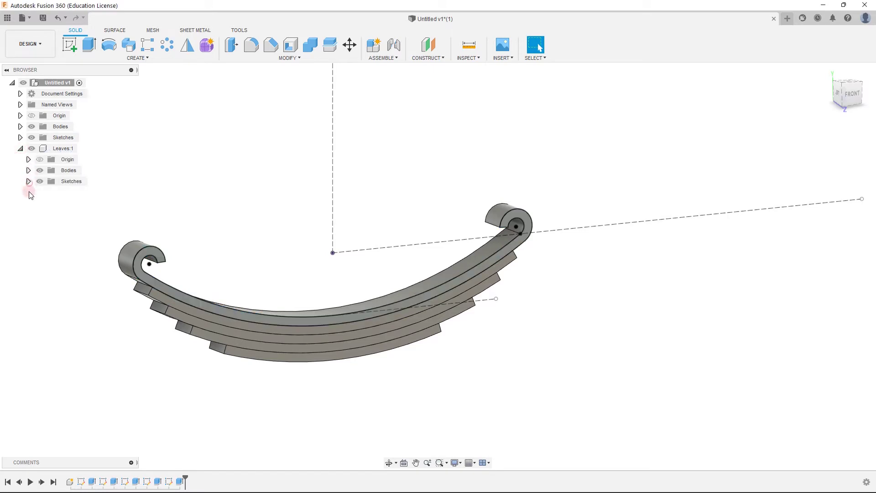
pyautogui.click(29, 182)
pyautogui.click(48, 203)
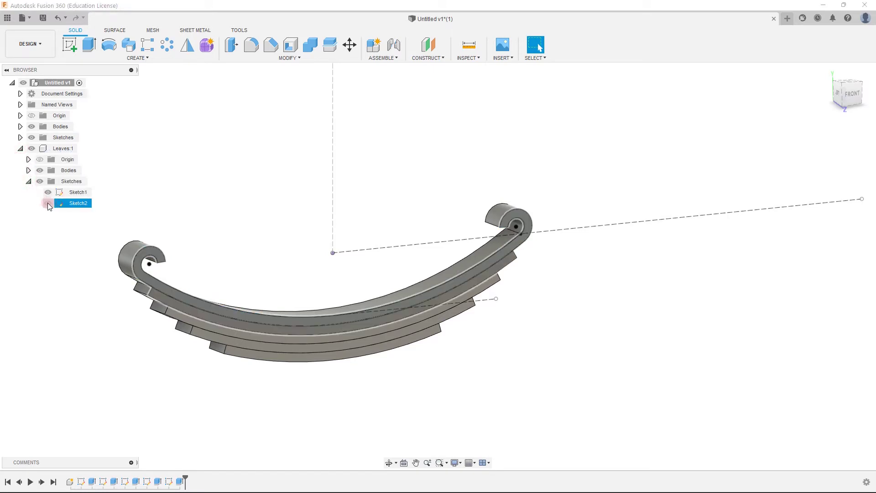
pyautogui.click(48, 192)
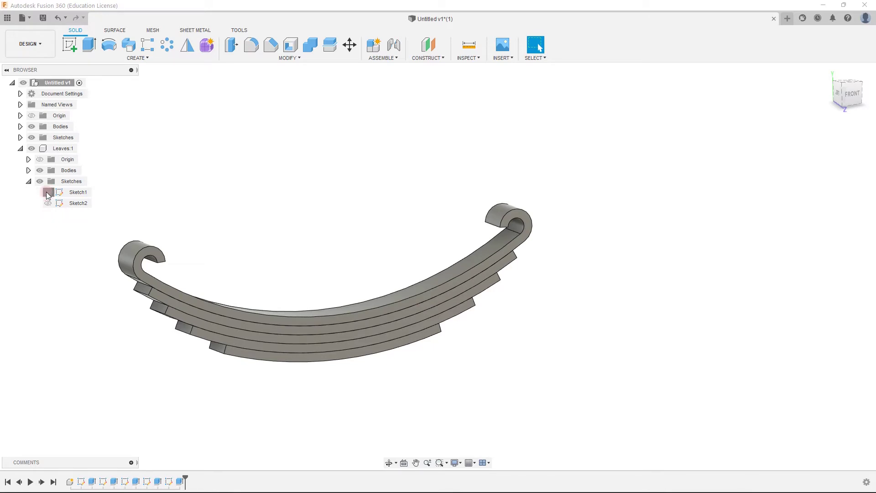
pyautogui.click(48, 192)
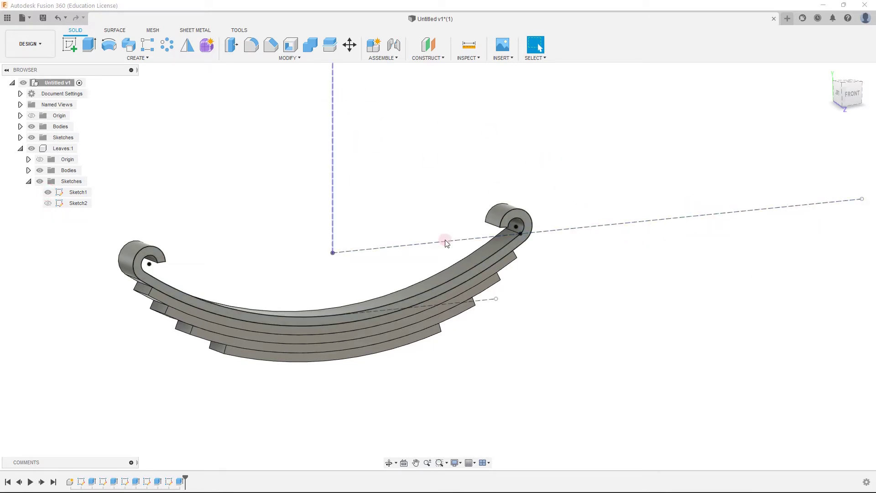
# Edit Sketch1 to lengthen the lower horizontal construction line to about 127 mm, and finish the sketch
pyautogui.click(485, 300)
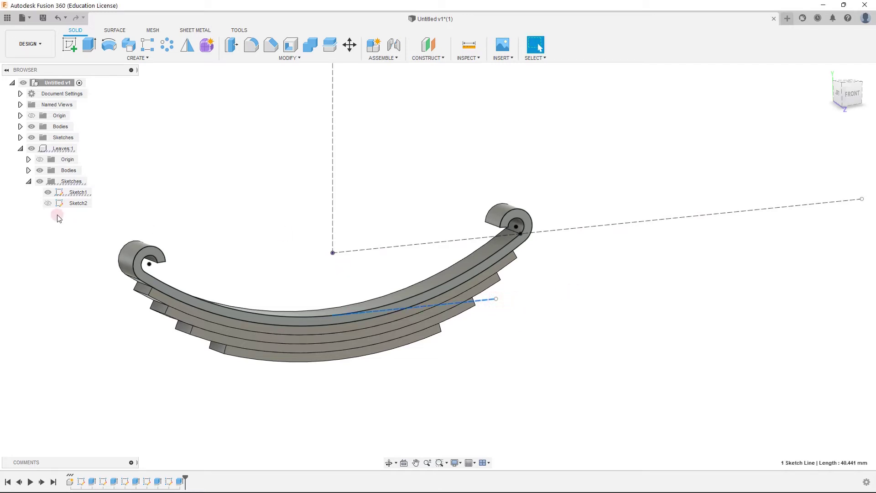
pyautogui.rightClick(73, 194)
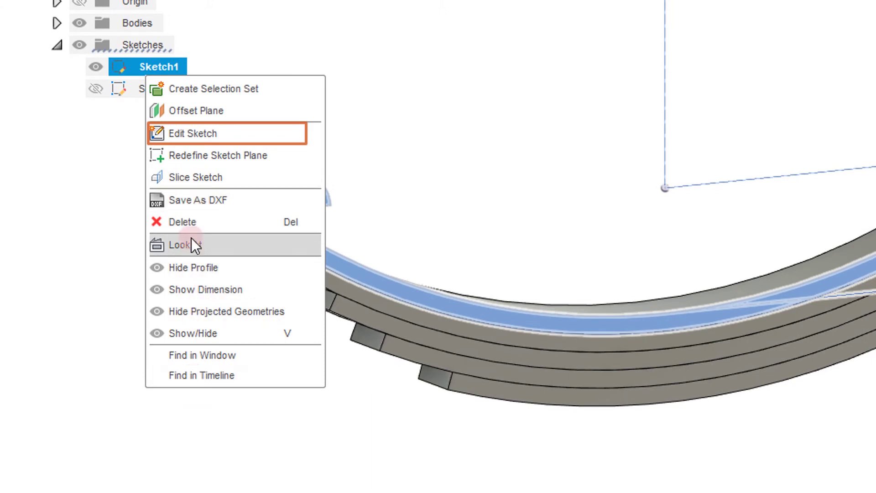
pyautogui.click(195, 134)
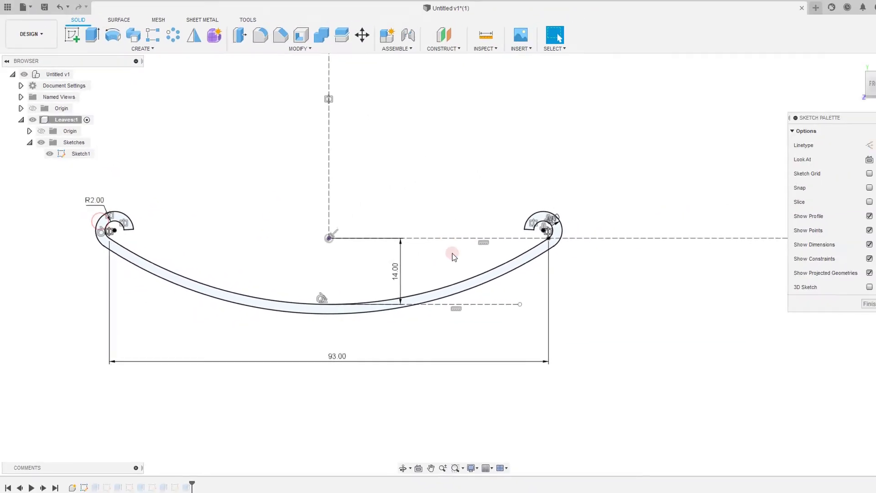
pyautogui.moveTo(519, 307); pyautogui.dragTo(842, 315)
pyautogui.scroll(-2, 526, 289)
pyautogui.moveTo(450, 290); pyautogui.dragTo(225, 406, button='middle')
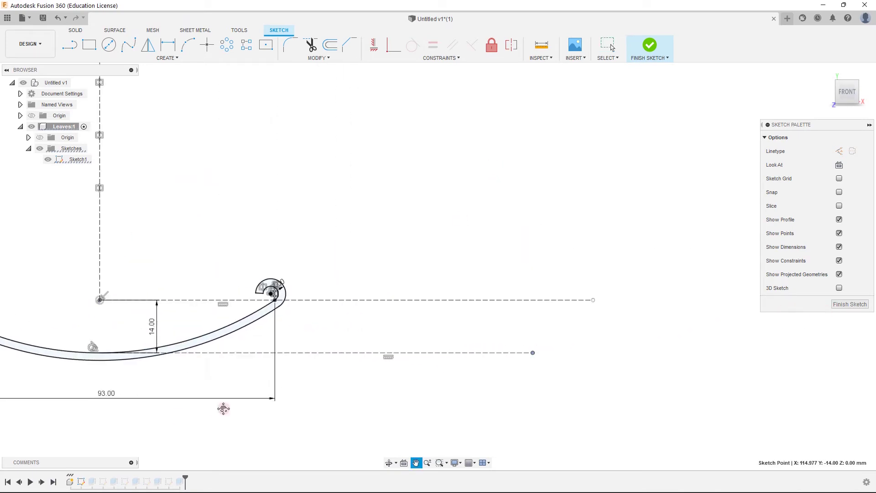
pyautogui.moveTo(446, 366); pyautogui.dragTo(478, 367)
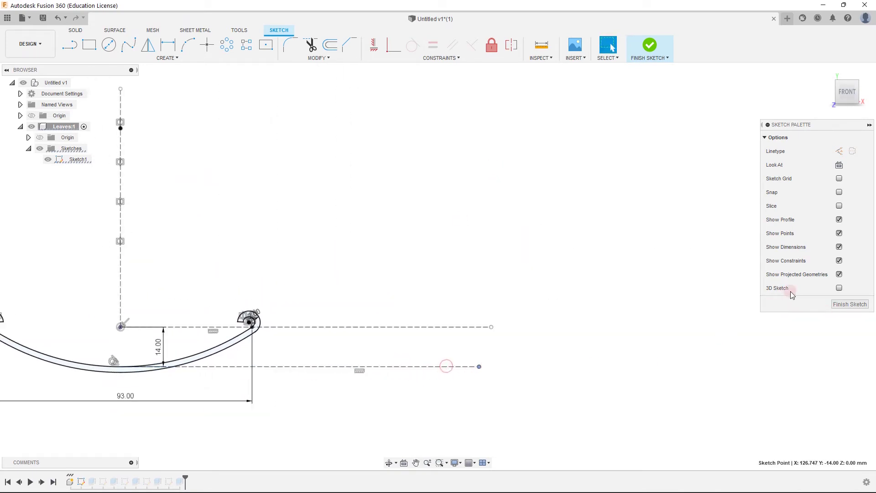
pyautogui.click(850, 304)
pyautogui.keyDown('shift'); pyautogui.moveTo(554, 234); pyautogui.dragTo(538, 336, button='middle'); pyautogui.keyUp('shift')
pyautogui.keyDown('shift'); pyautogui.moveTo(526, 285); pyautogui.dragTo(289, 342, button='middle'); pyautogui.keyUp('shift')
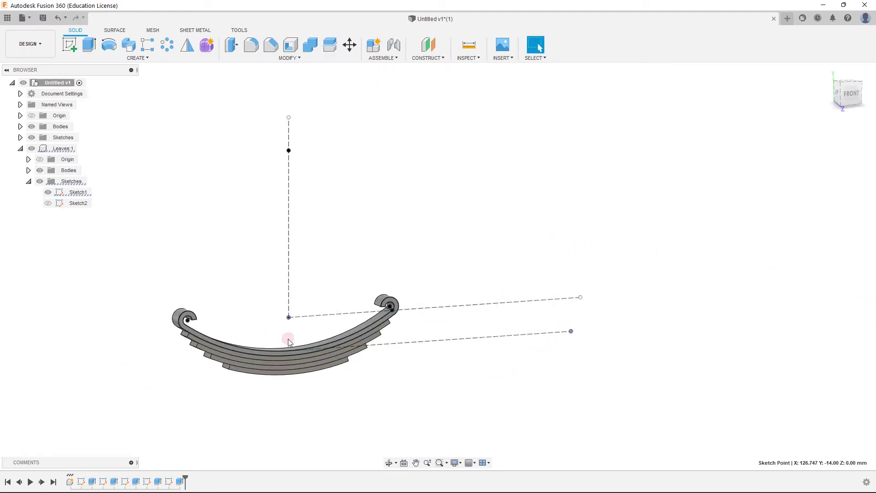
# Create an internal Standard component named Recrtangular Plate under the top-level design and make it active
pyautogui.keyDown('shift'); pyautogui.moveTo(437, 233); pyautogui.dragTo(505, 277, button='middle'); pyautogui.keyUp('shift')
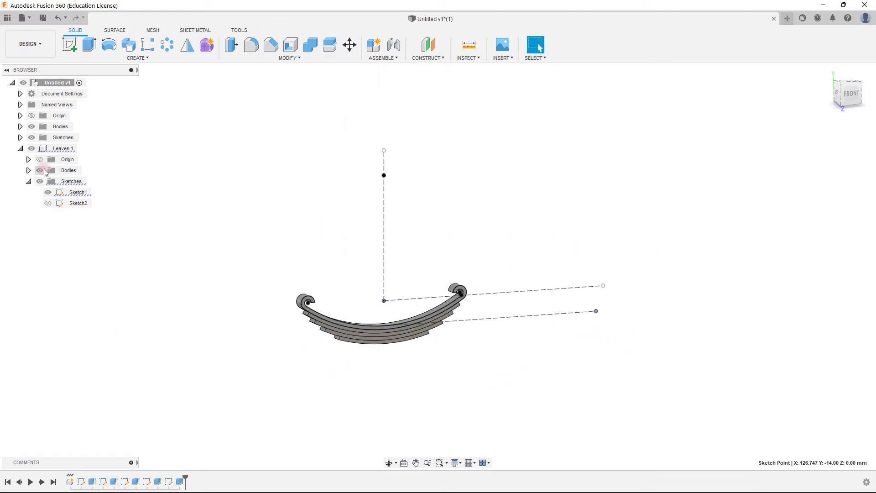
pyautogui.click(28, 181)
pyautogui.click(20, 148)
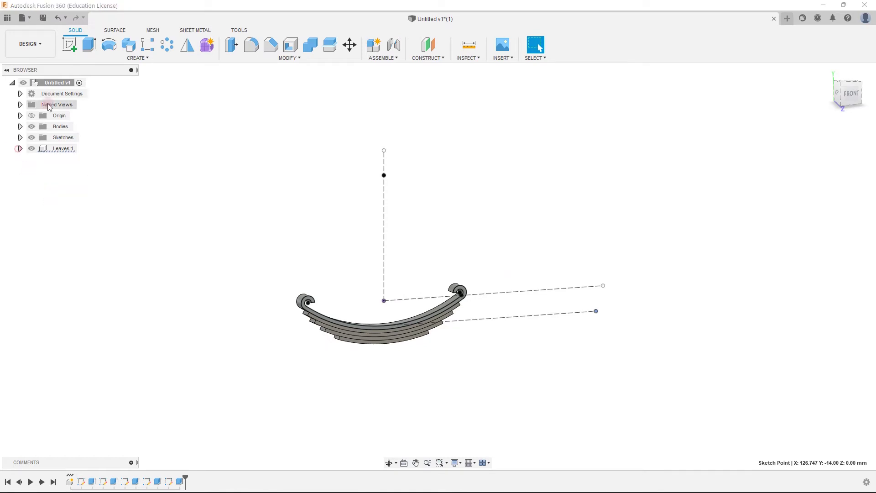
pyautogui.scroll(3, 383, 345)
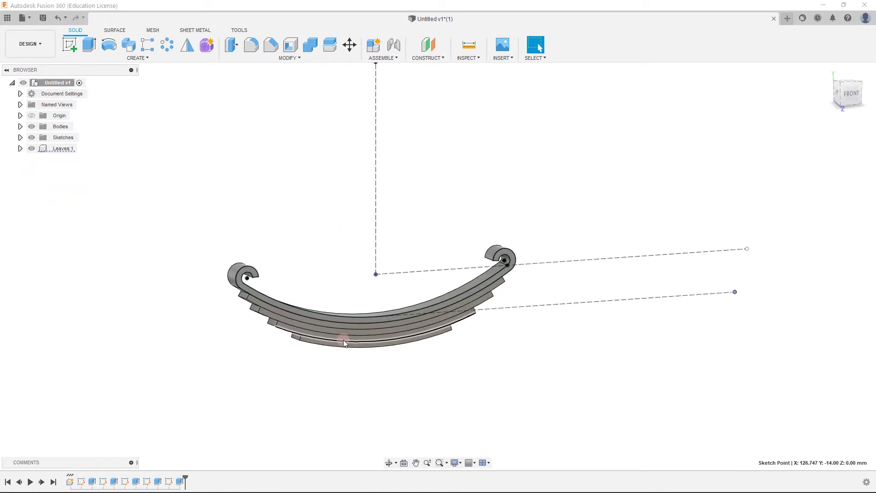
pyautogui.rightClick(78, 80)
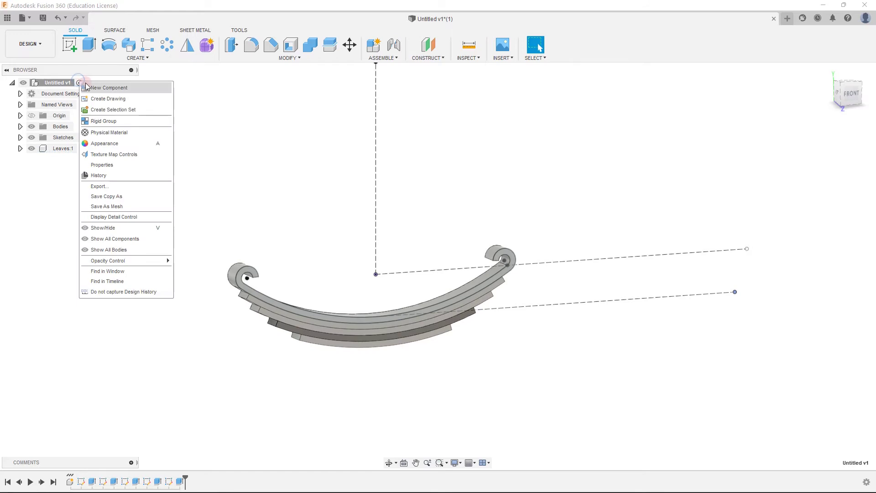
pyautogui.click(86, 87)
pyautogui.click(791, 180)
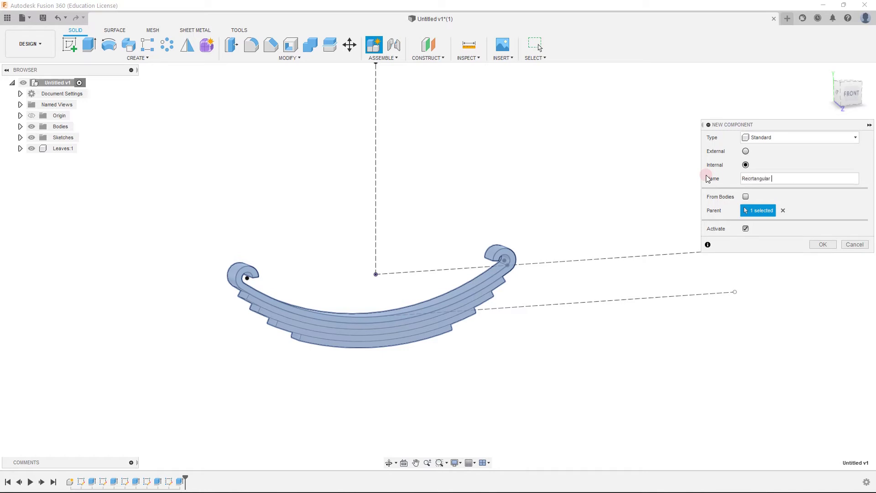
pyautogui.write('Recrtangular Plate')
pyautogui.press('Return')
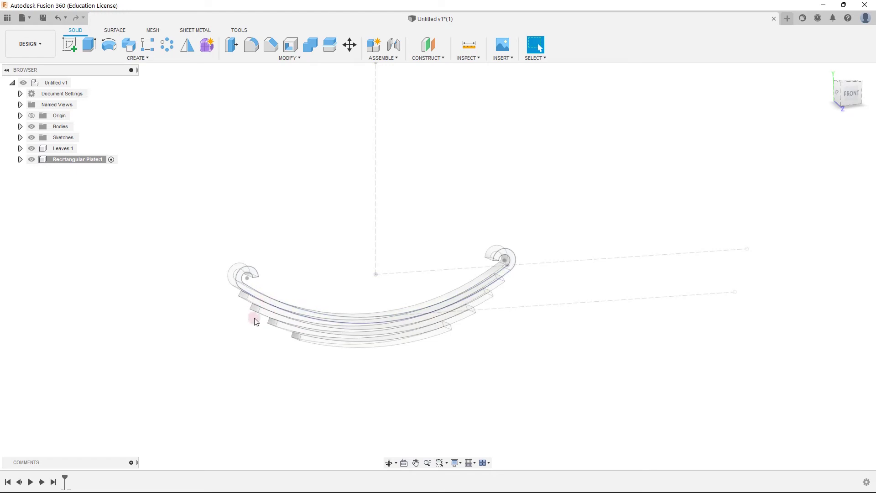
# Hide the Leaves component to isolate the leaf bodies stored outside it
pyautogui.click(31, 150)
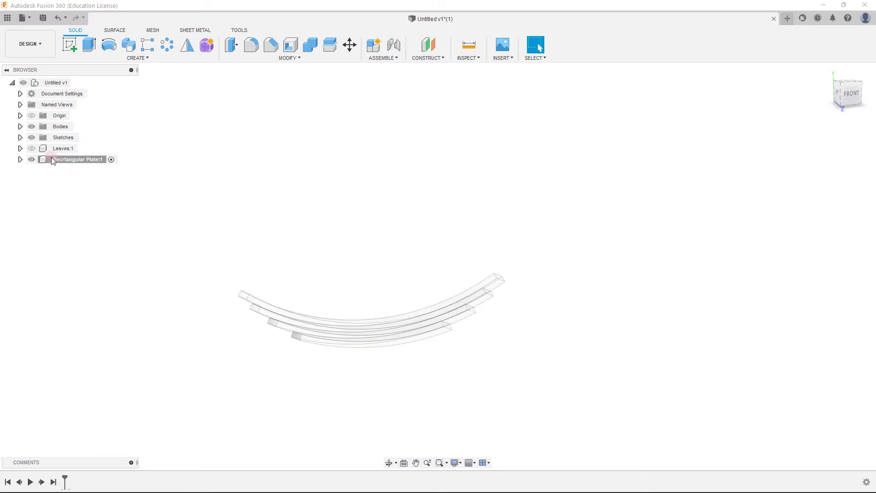
pyautogui.click(31, 149)
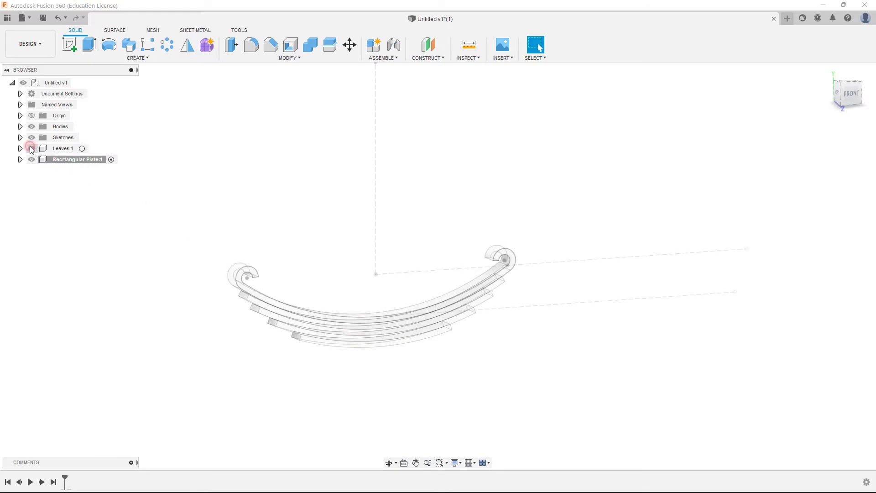
pyautogui.click(32, 149)
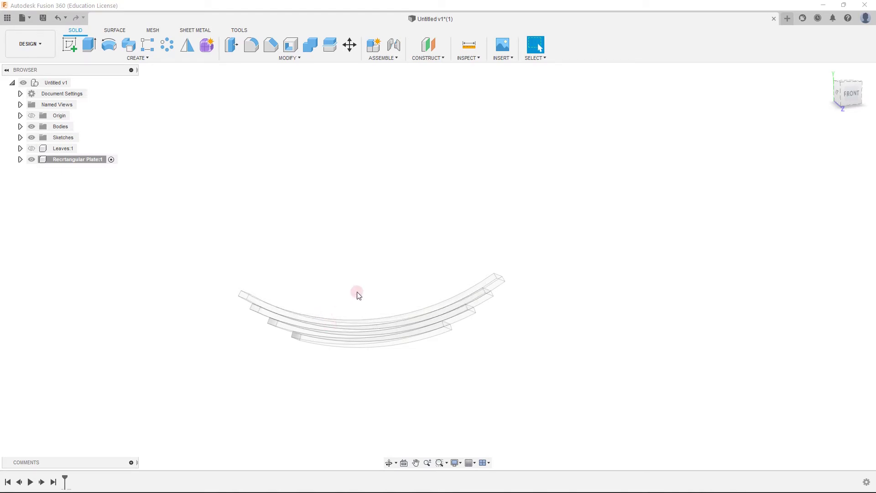
# Examine Body2 through Body5 in the top-level Bodies folder to identify which leaf each one is
pyautogui.click(20, 126)
pyautogui.click(64, 138)
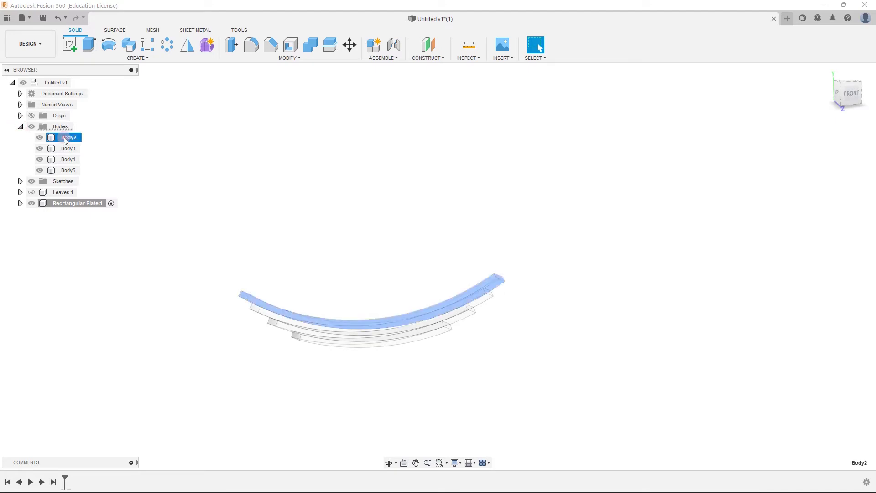
pyautogui.click(64, 151)
pyautogui.click(66, 160)
pyautogui.click(66, 170)
pyautogui.click(66, 138)
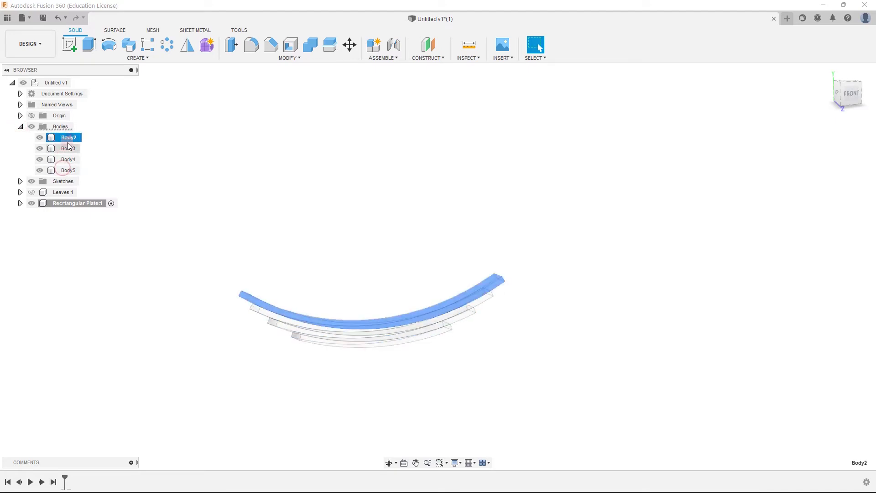
pyautogui.click(66, 148)
pyautogui.click(64, 160)
pyautogui.click(64, 170)
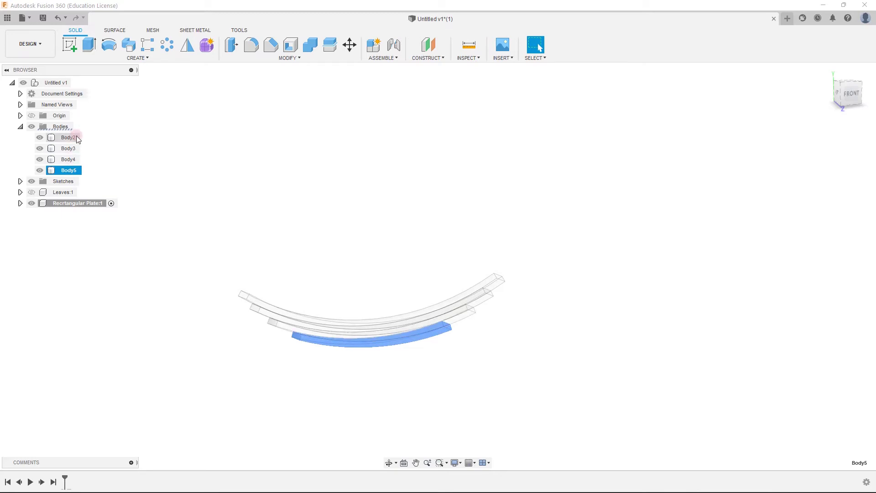
pyautogui.click(21, 181)
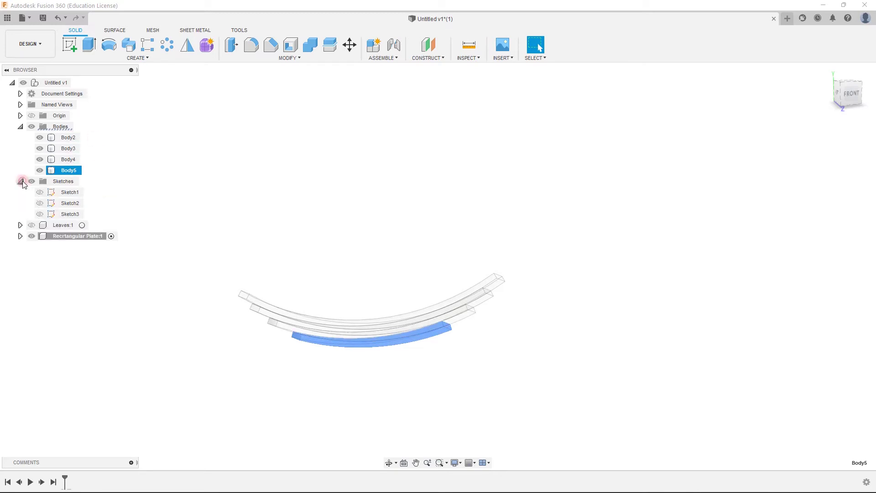
# Move Body2, Body3, Body4 and Body5 from the top-level Bodies folder into the Leaves component
pyautogui.click(70, 138)
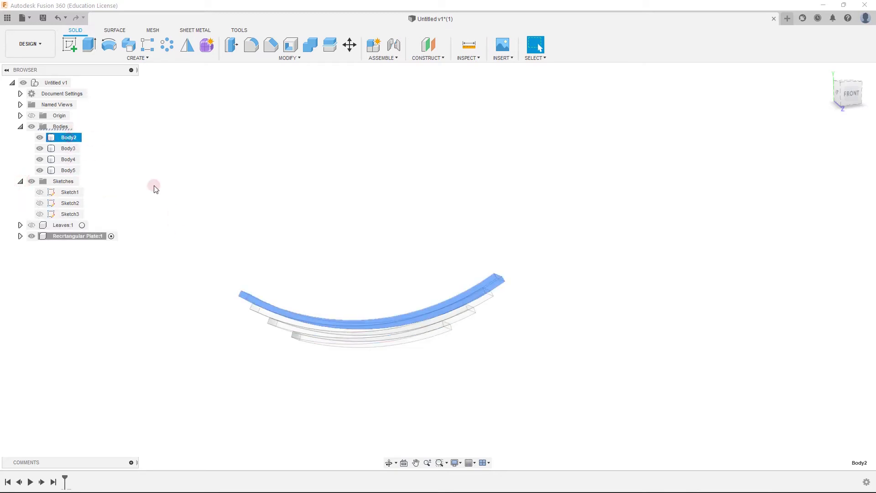
pyautogui.keyDown('shift'); pyautogui.click(67, 172); pyautogui.keyUp('shift')
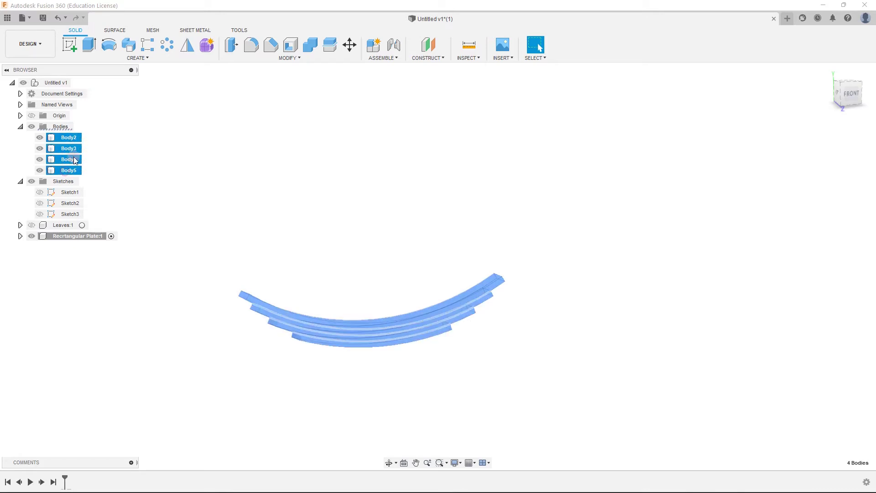
pyautogui.click(90, 132)
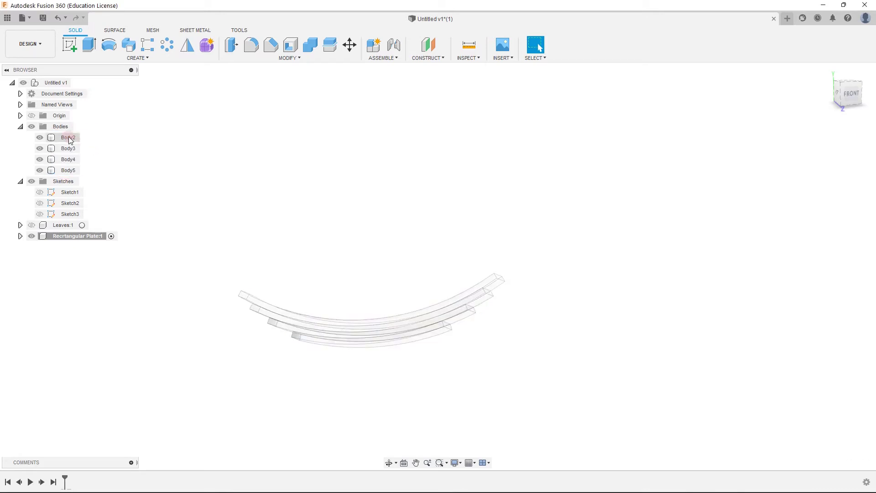
pyautogui.click(79, 139)
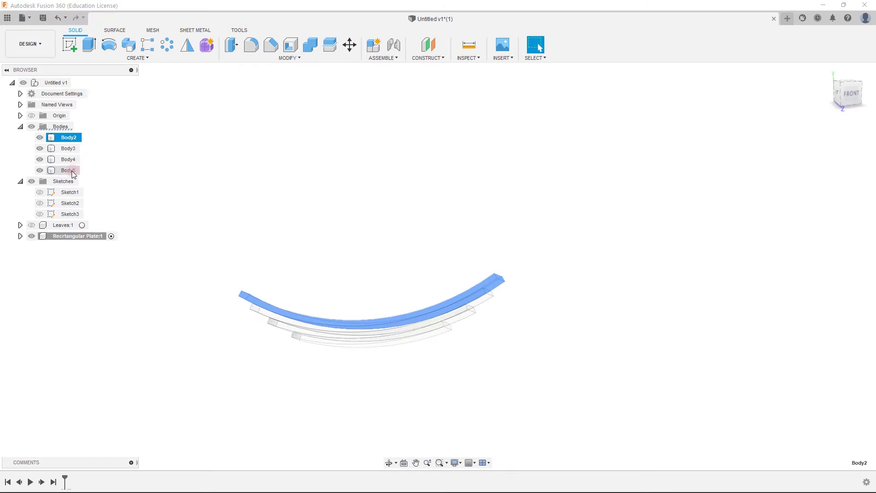
pyautogui.keyDown('shift'); pyautogui.click(65, 171); pyautogui.keyUp('shift')
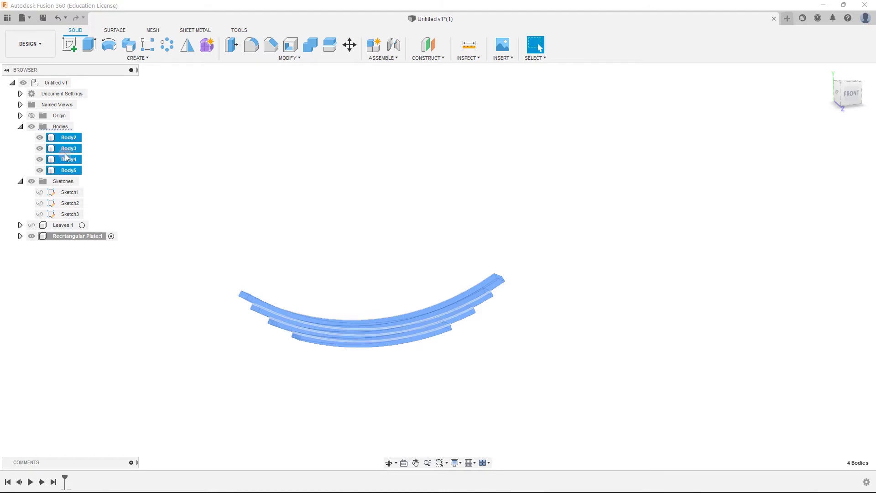
pyautogui.moveTo(67, 157)
pyautogui.mouseDown()
pyautogui.moveTo(88, 149)
pyautogui.moveTo(104, 162)
pyautogui.moveTo(106, 204)
pyautogui.moveTo(68, 229)
pyautogui.mouseUp()
pyautogui.moveTo(69, 137); pyautogui.dragTo(63, 224)
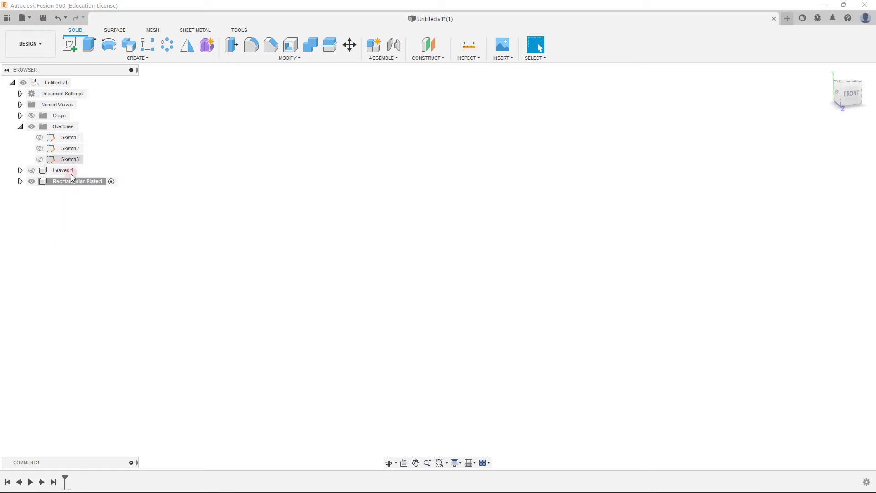
# Check the list of bodies inside the Leaves component
pyautogui.click(20, 170)
pyautogui.click(28, 193)
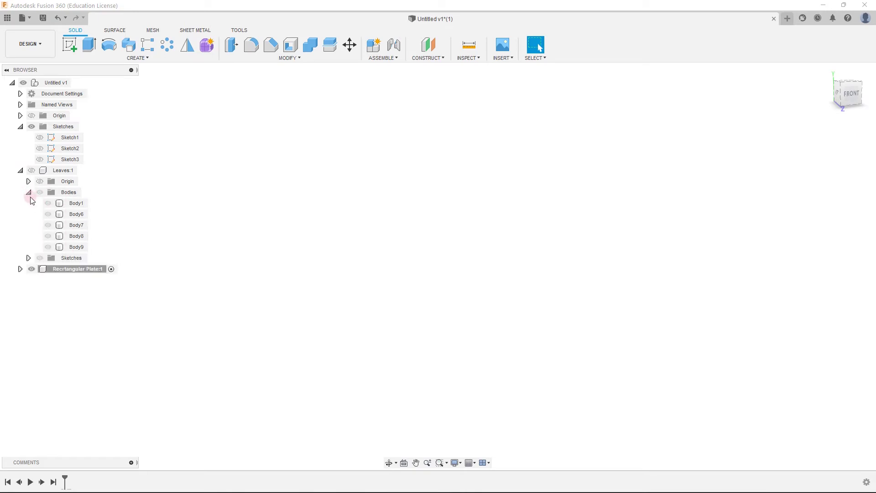
pyautogui.click(29, 192)
pyautogui.click(20, 170)
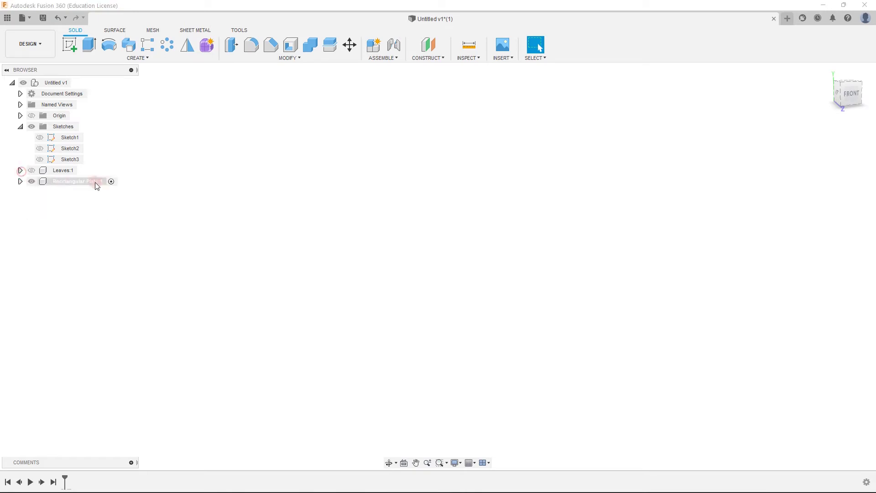
pyautogui.click(83, 170)
pyautogui.click(198, 147)
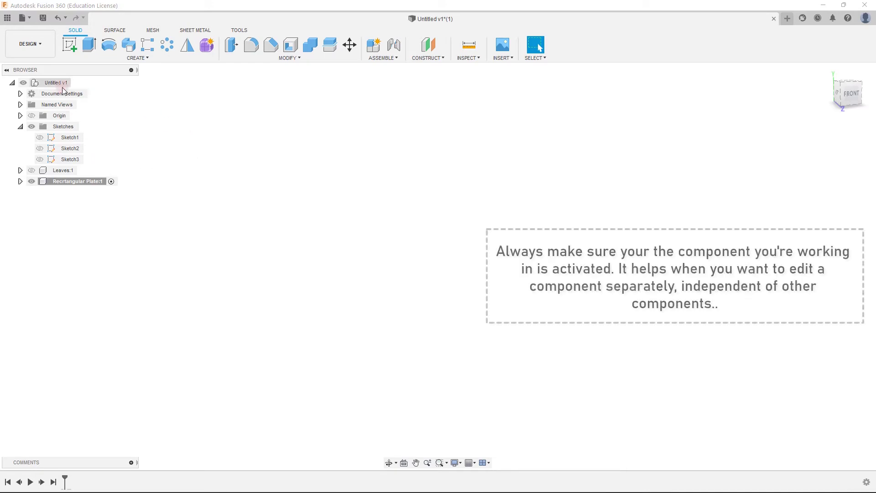
pyautogui.click(22, 84)
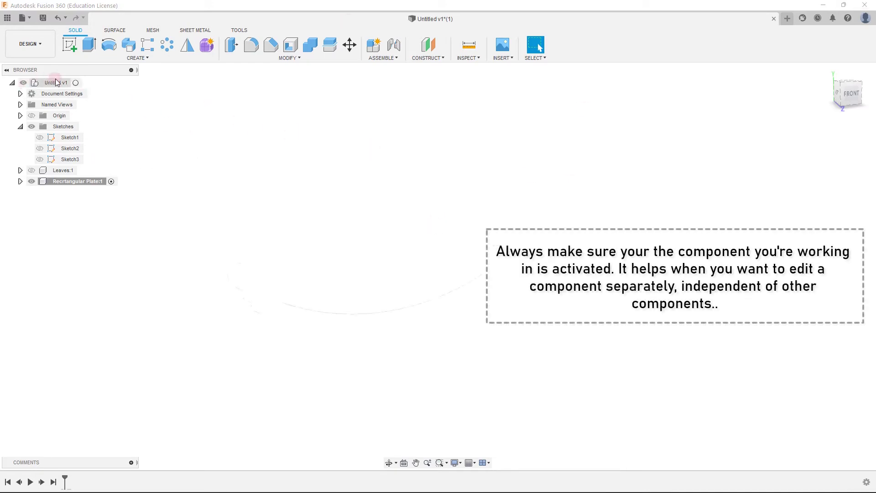
pyautogui.click(59, 171)
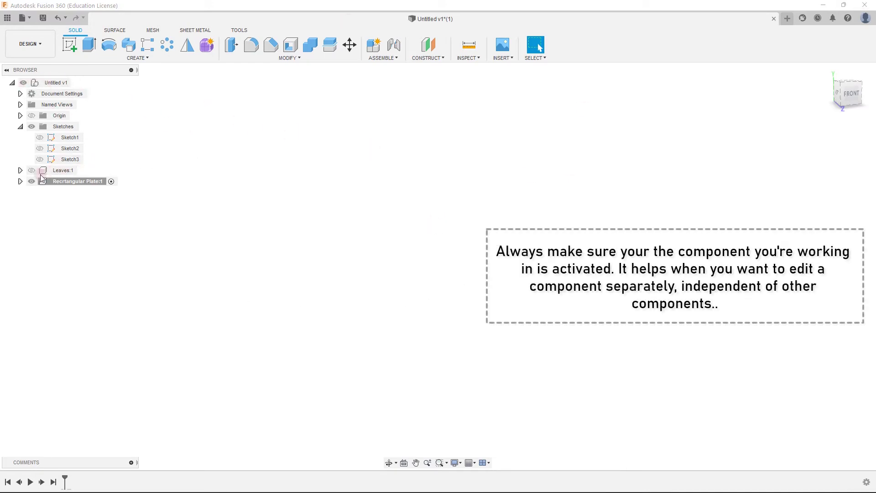
pyautogui.click(46, 84)
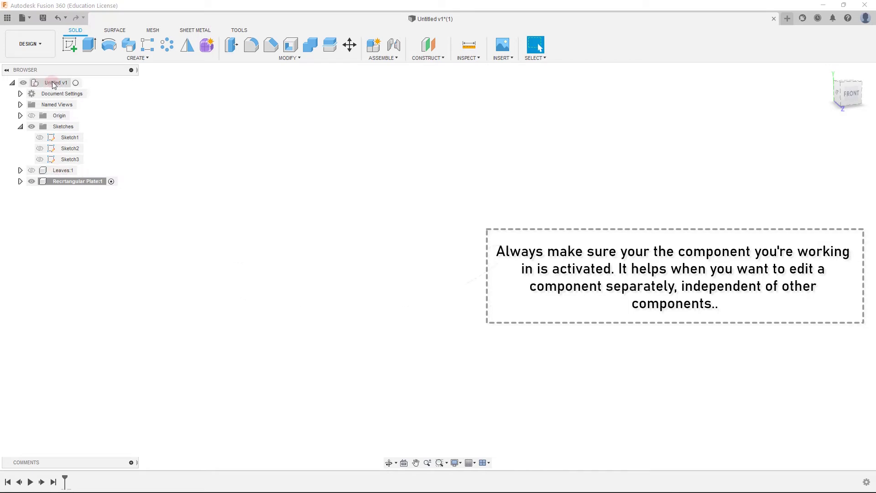
pyautogui.click(56, 83)
pyautogui.click(64, 83)
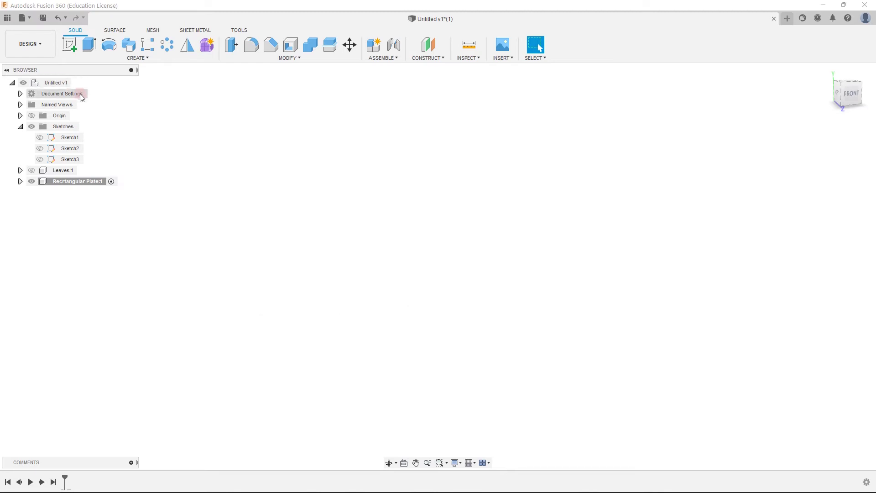
pyautogui.click(316, 184)
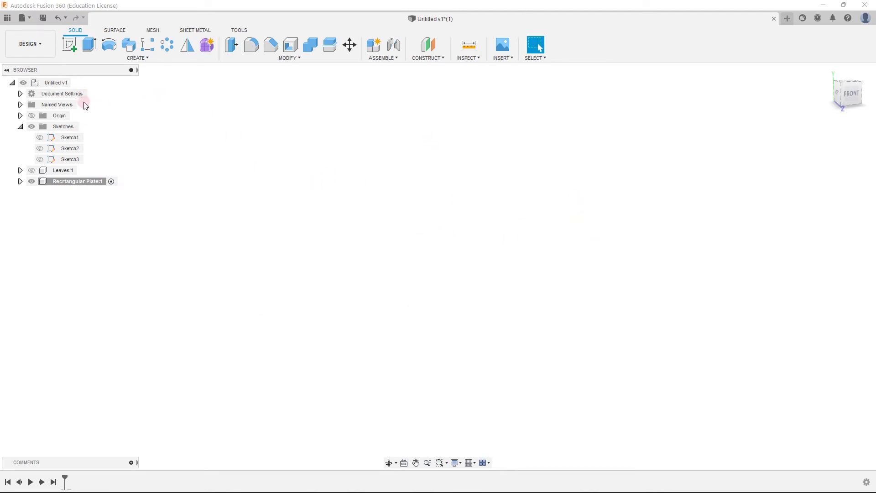
# Show the Leaves component again but hide its bodies, leaving only its sketch geometry displayed
pyautogui.click(20, 127)
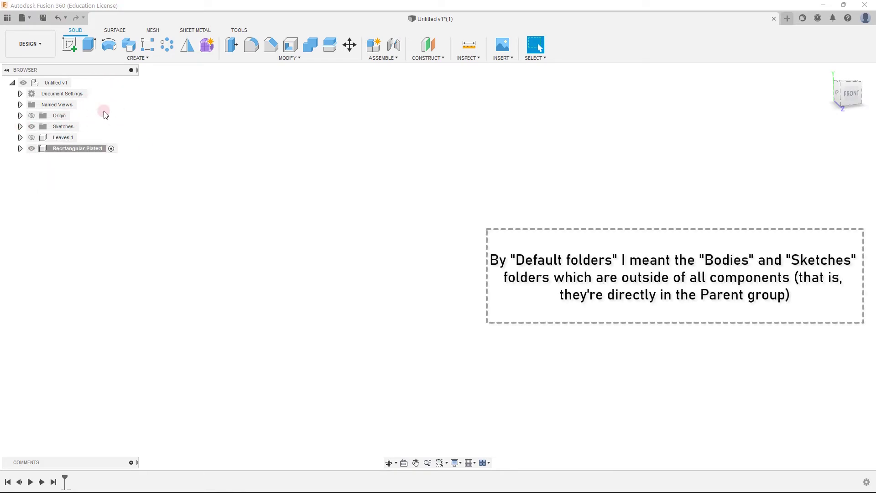
pyautogui.click(112, 148)
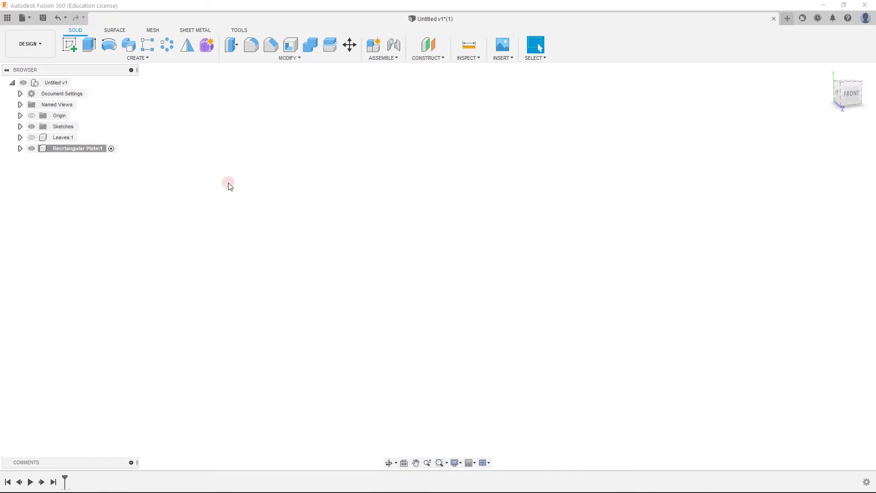
pyautogui.click(31, 137)
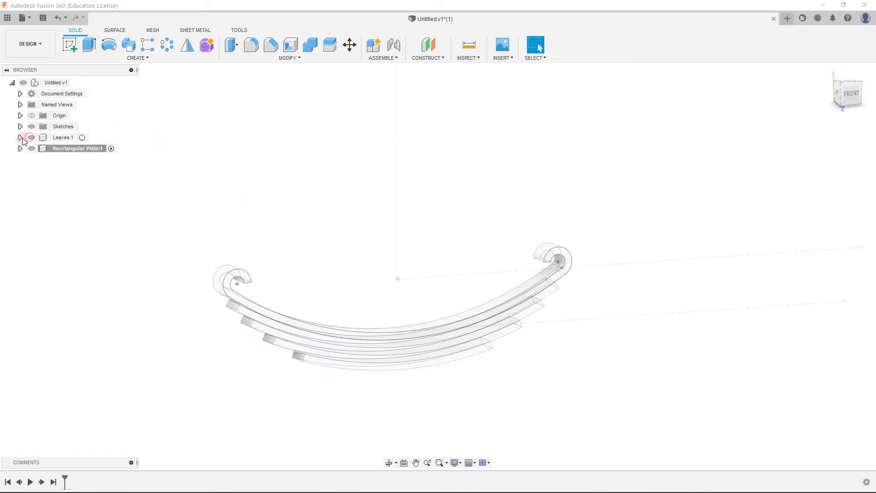
pyautogui.click(20, 138)
pyautogui.click(40, 169)
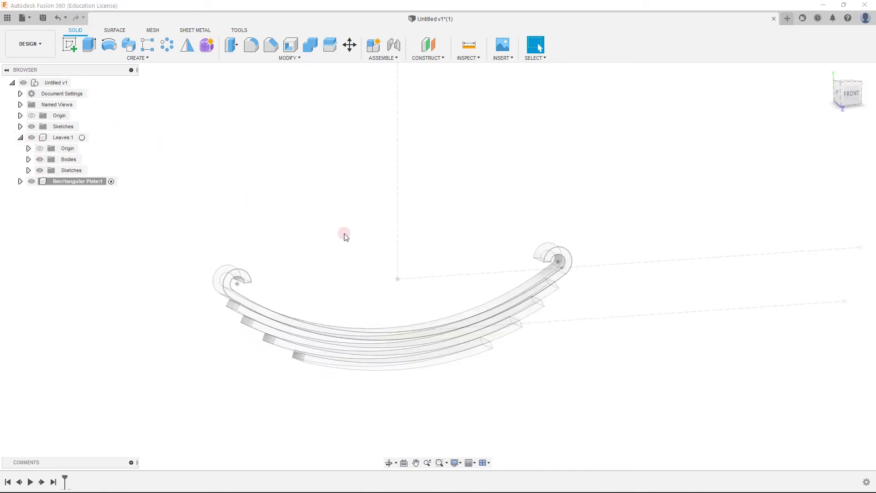
pyautogui.click(40, 160)
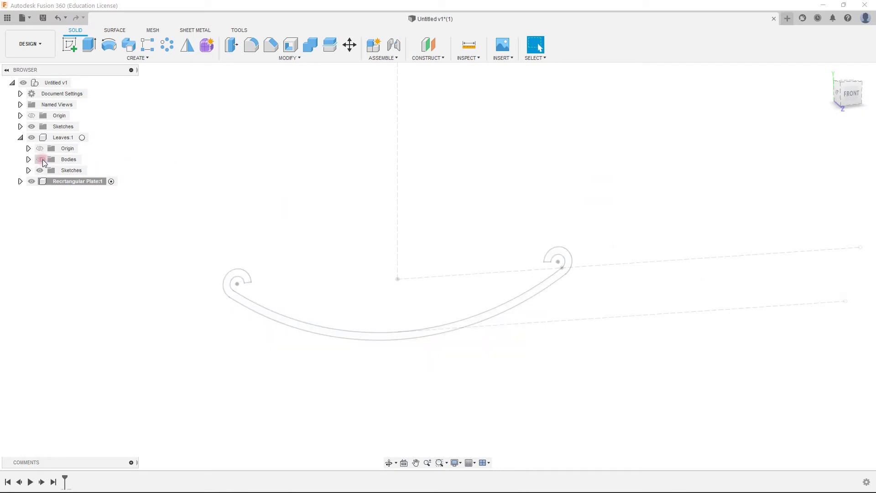
pyautogui.click(20, 138)
pyautogui.scroll(-3, 575, 337)
pyautogui.scroll(3, 418, 299)
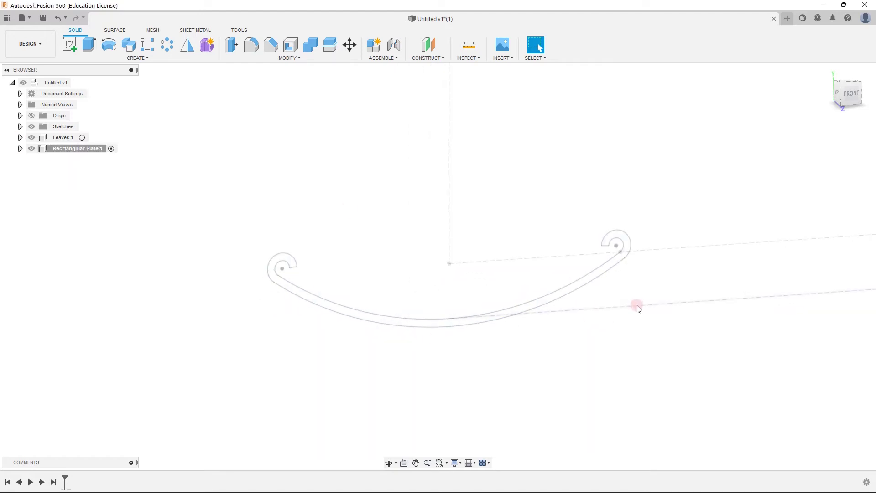
# Create a construction plane at a 90-degree angle through the lower dashed sketch line tangent to the leaf
pyautogui.click(636, 307)
pyautogui.click(427, 117)
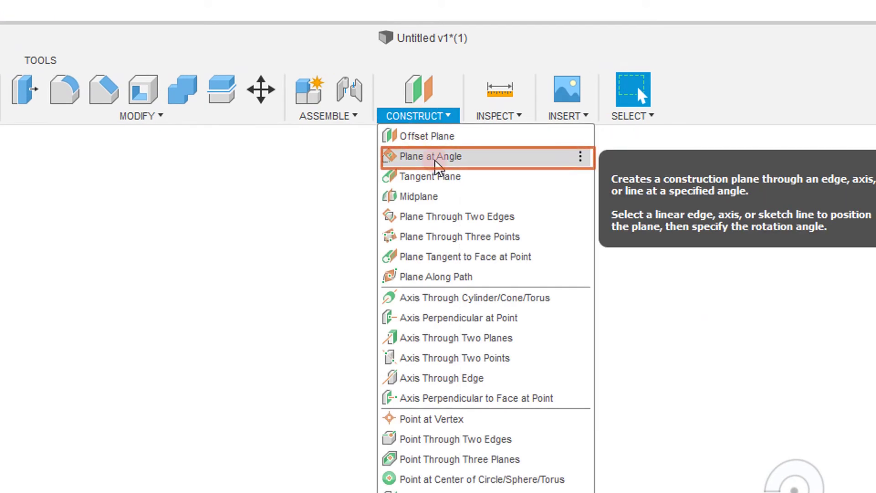
pyautogui.click(434, 159)
pyautogui.keyDown('shift'); pyautogui.moveTo(168, 325); pyautogui.dragTo(142, 327, button='middle'); pyautogui.keyUp('shift')
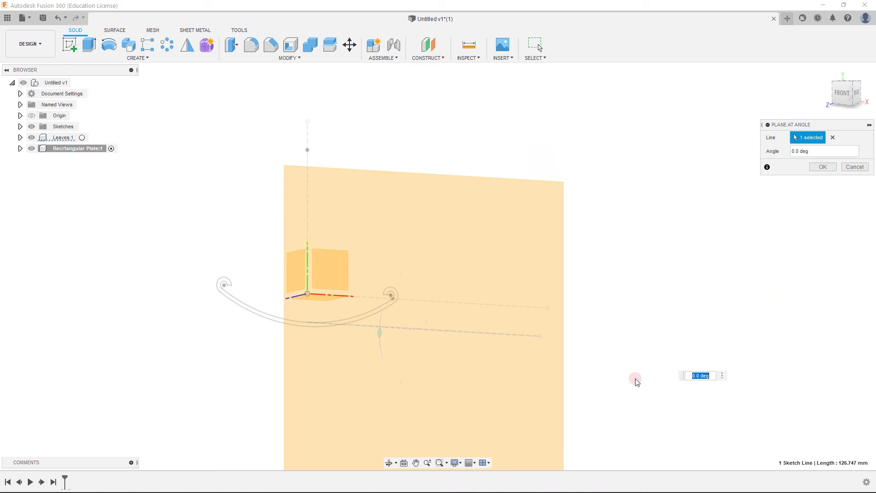
pyautogui.keyDown('shift'); pyautogui.moveTo(638, 382); pyautogui.dragTo(597, 378, button='middle'); pyautogui.keyUp('shift')
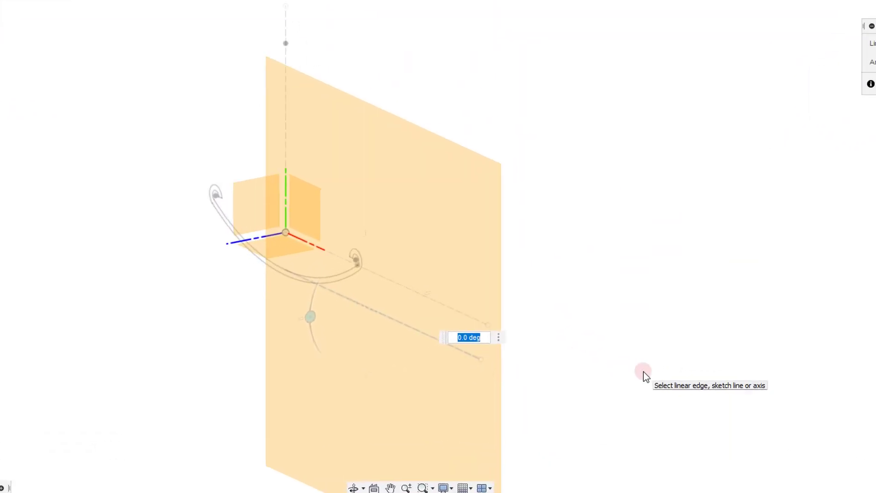
pyautogui.write('90')
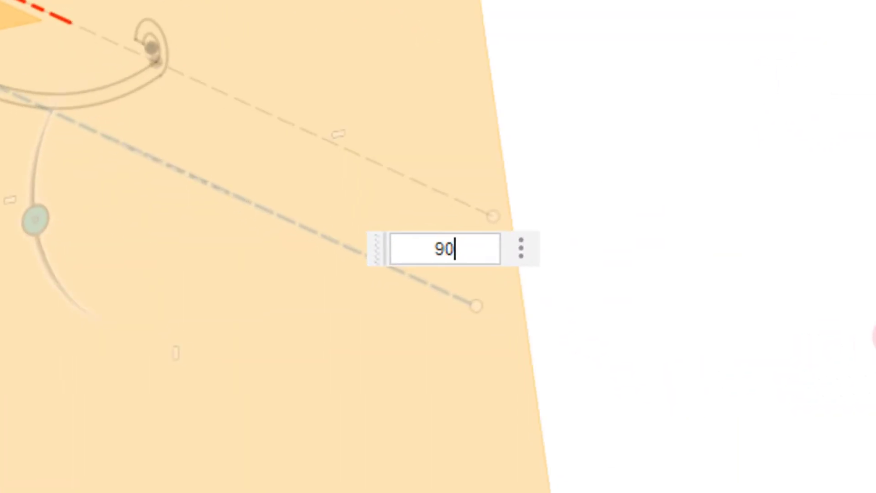
pyautogui.press('Return')
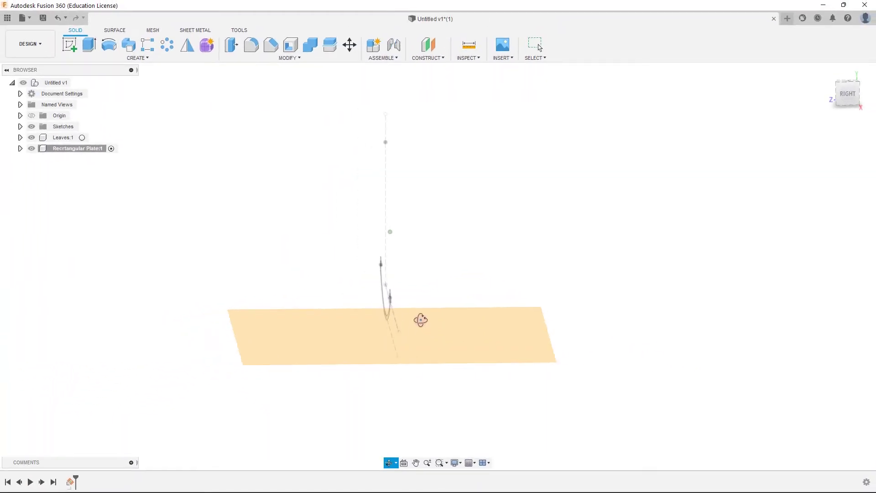
pyautogui.moveTo(421, 318)
pyautogui.keyDown('shift'); pyautogui.mouseDown(button='middle')
pyautogui.moveTo(456, 336)
pyautogui.moveTo(429, 329)
pyautogui.mouseUp(button='middle'); pyautogui.keyUp('shift')
pyautogui.click(450, 382)
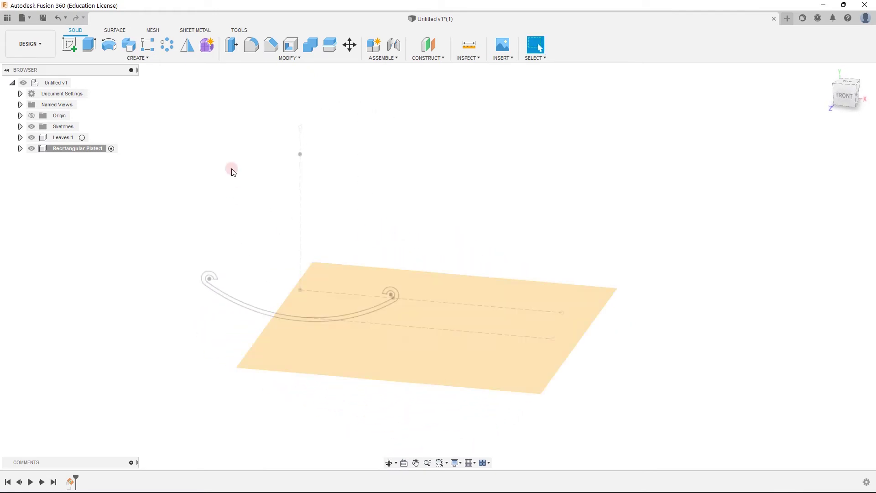
# Start a new sketch for the rectangular plate on the angled construction plane
pyautogui.click(70, 44)
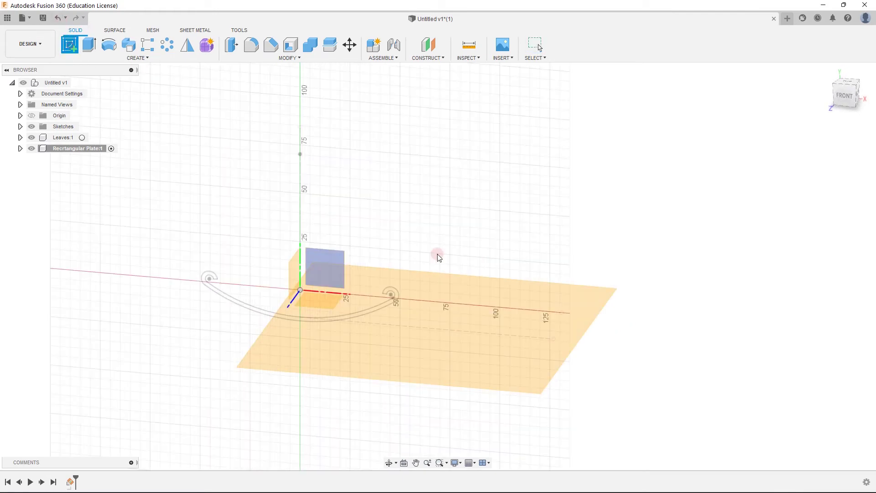
pyautogui.click(459, 359)
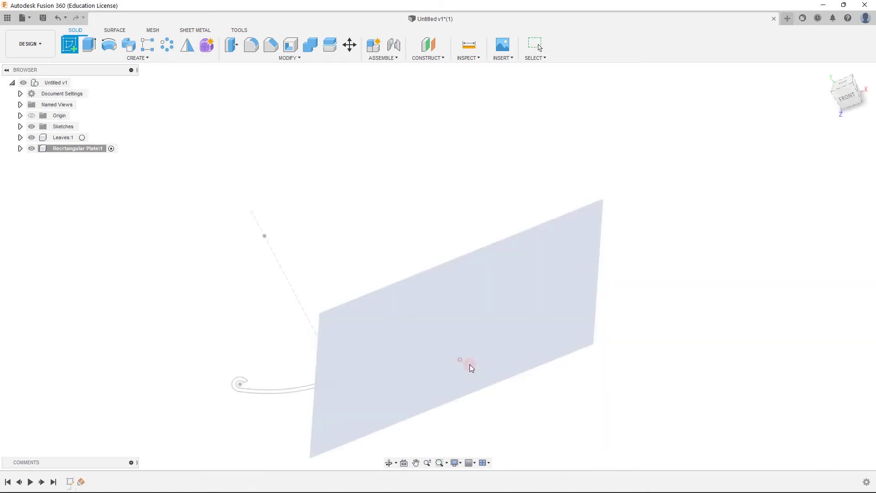
pyautogui.scroll(1, 340, 191)
pyautogui.scroll(4, 231, 190)
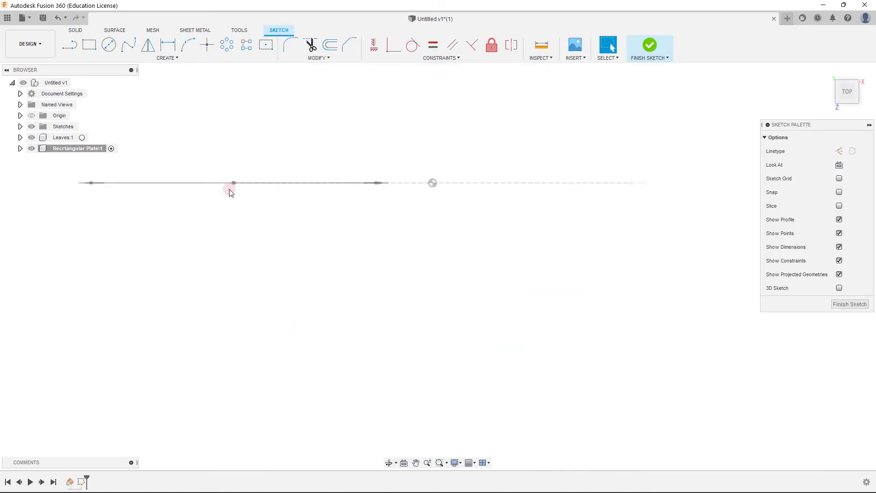
pyautogui.moveTo(231, 190); pyautogui.dragTo(357, 274, button='middle')
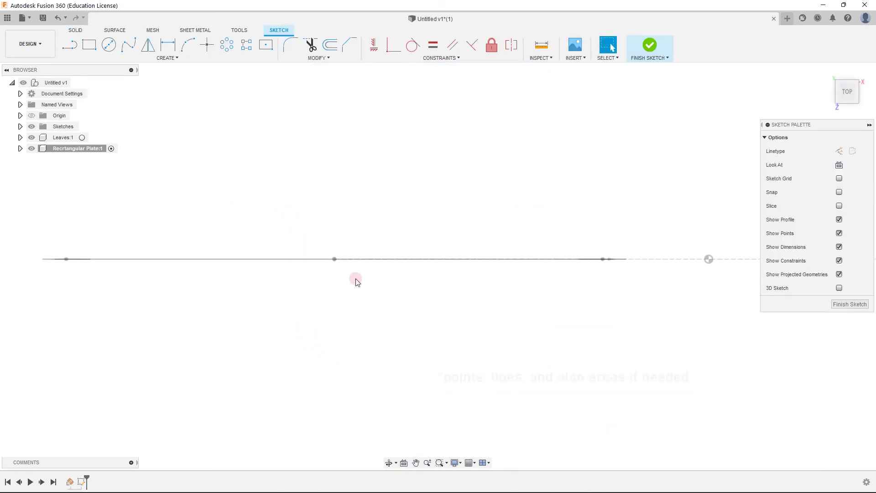
# Project the leaf sketch's central point into the plate sketch, keeping the projection link on
pyautogui.press('p')
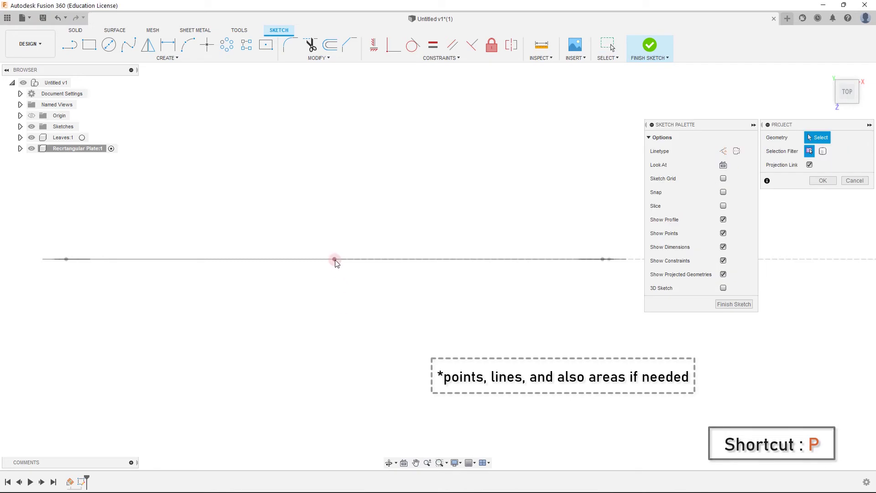
pyautogui.click(335, 259)
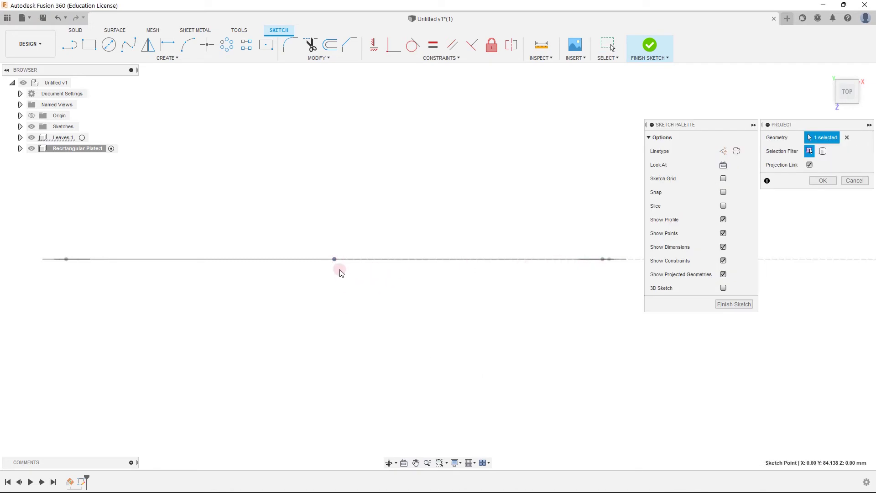
pyautogui.moveTo(338, 277)
pyautogui.keyDown('shift'); pyautogui.mouseDown(button='middle')
pyautogui.moveTo(334, 258)
pyautogui.moveTo(360, 269)
pyautogui.moveTo(417, 266)
pyautogui.mouseUp(button='middle'); pyautogui.keyUp('shift')
pyautogui.click(724, 165)
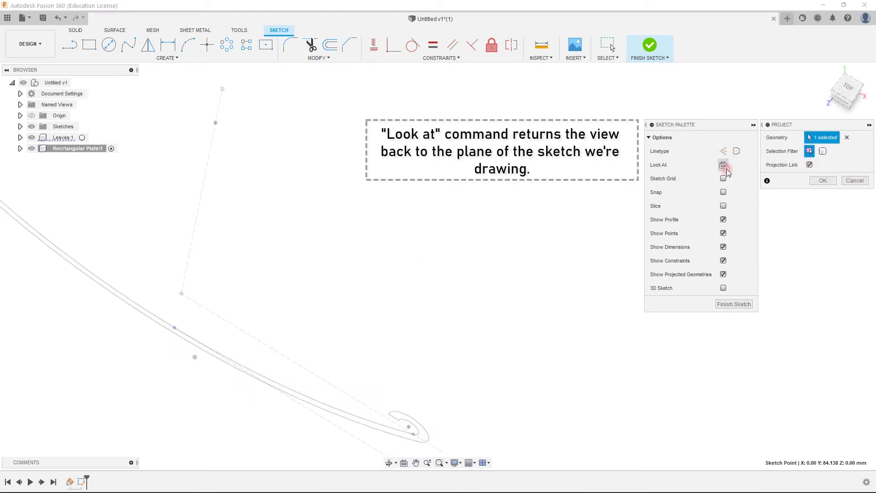
pyautogui.moveTo(319, 225)
pyautogui.mouseDown(button='middle')
pyautogui.moveTo(461, 230)
pyautogui.moveTo(303, 272)
pyautogui.moveTo(317, 268)
pyautogui.mouseUp(button='middle')
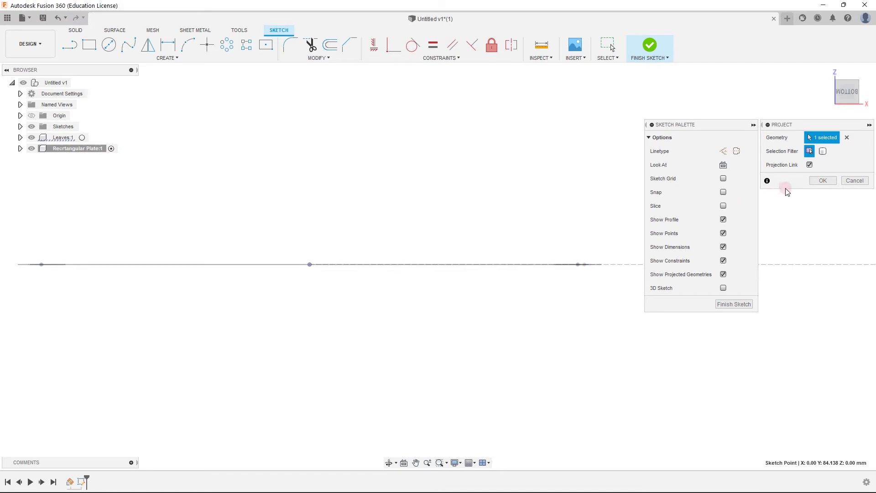
pyautogui.click(817, 181)
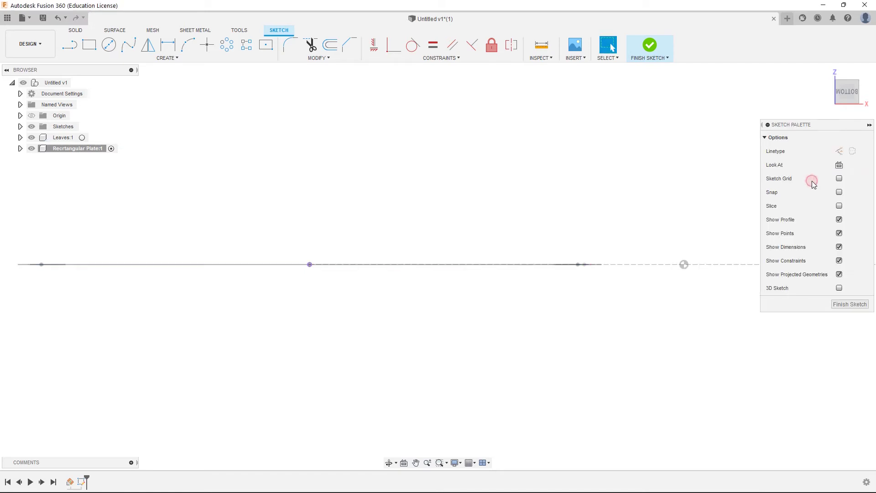
# Show the bodies of the Leaves component again while the plate sketch stays open
pyautogui.click(28, 138)
pyautogui.click(21, 138)
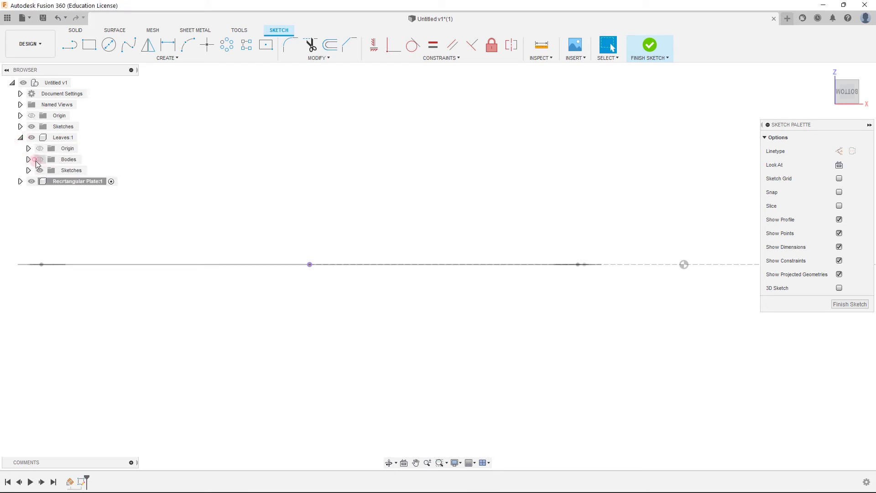
pyautogui.click(40, 160)
pyautogui.click(20, 138)
# Project the outer face of the shortest middle leaf into the plate sketch
pyautogui.click(286, 272)
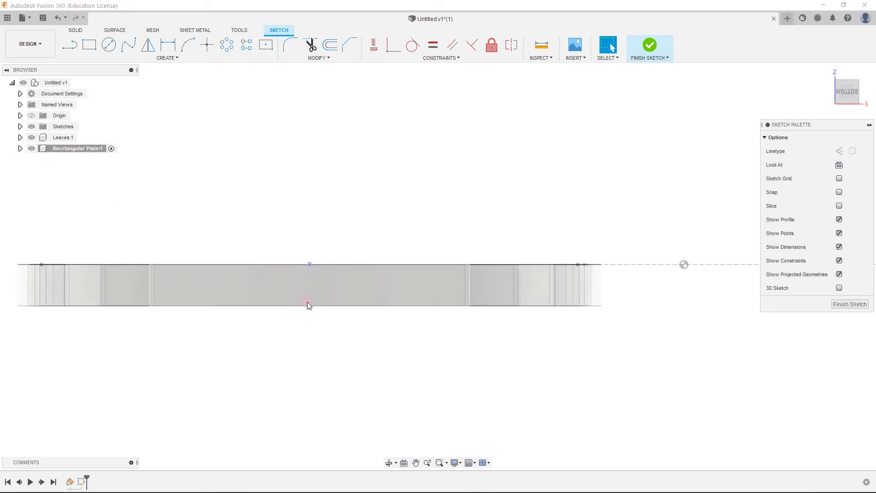
pyautogui.click(313, 286)
pyautogui.press('p')
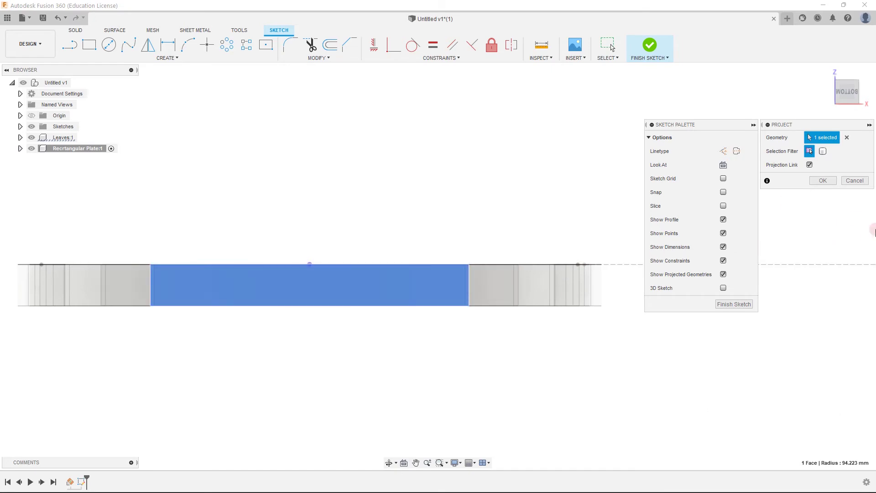
pyautogui.click(819, 181)
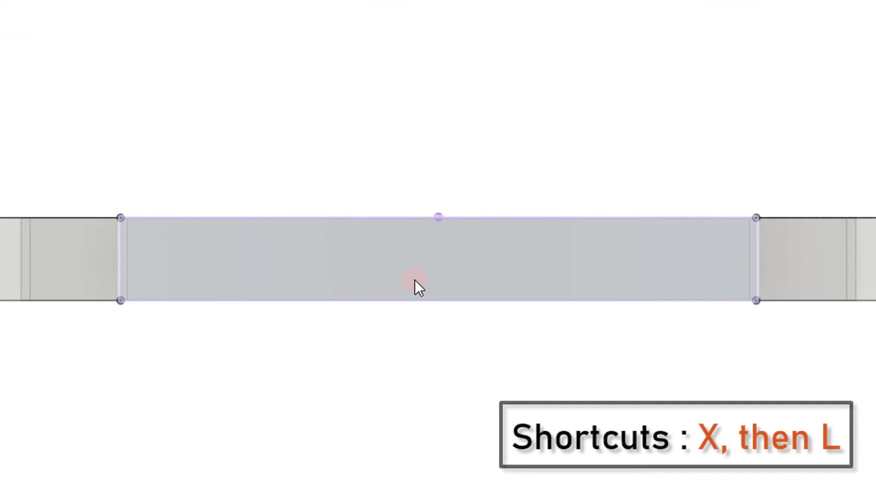
# Draw a construction line from the projected central point straight across to the midpoint of the leaf's opposite edge
pyautogui.press('l')
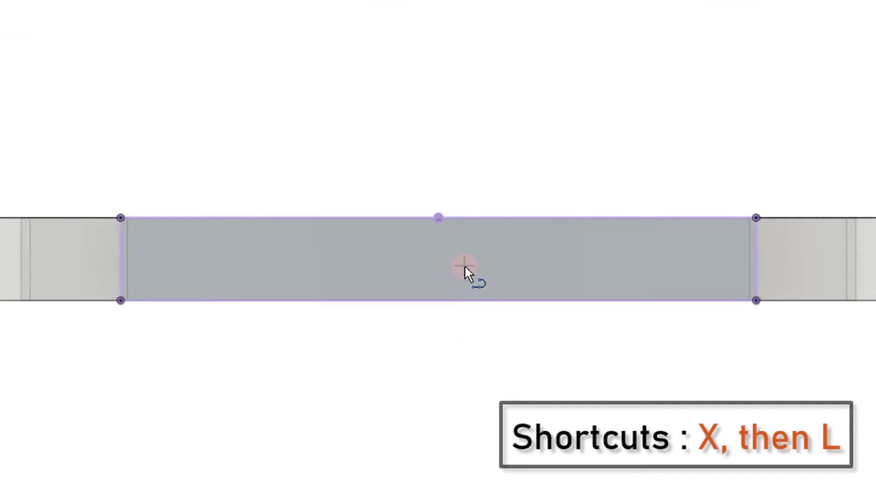
pyautogui.click(439, 218)
pyautogui.click(441, 302)
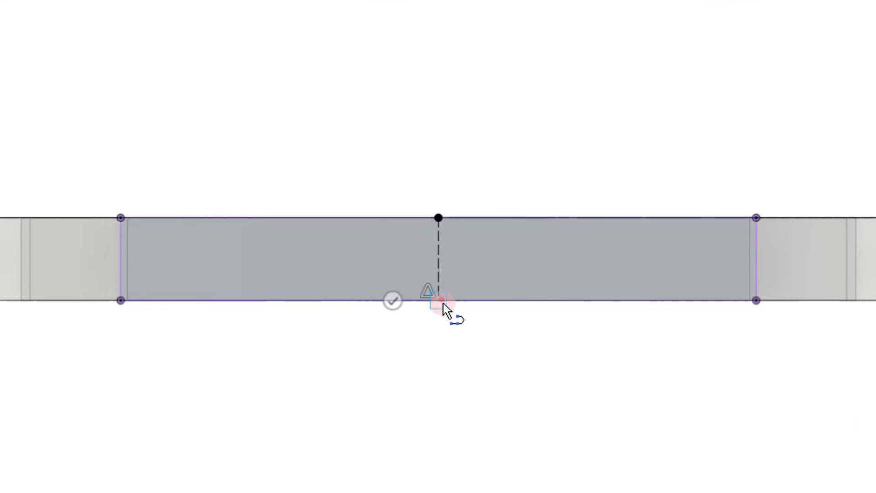
pyautogui.press('Escape')
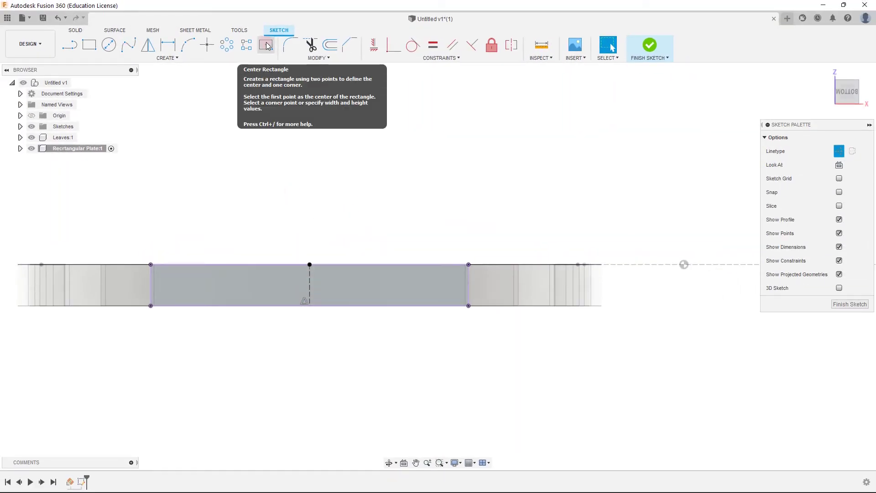
# Try an 8 mm by 12 mm construction-line center rectangle on the midpoint of the short construction line, and undo it
pyautogui.click(187, 58)
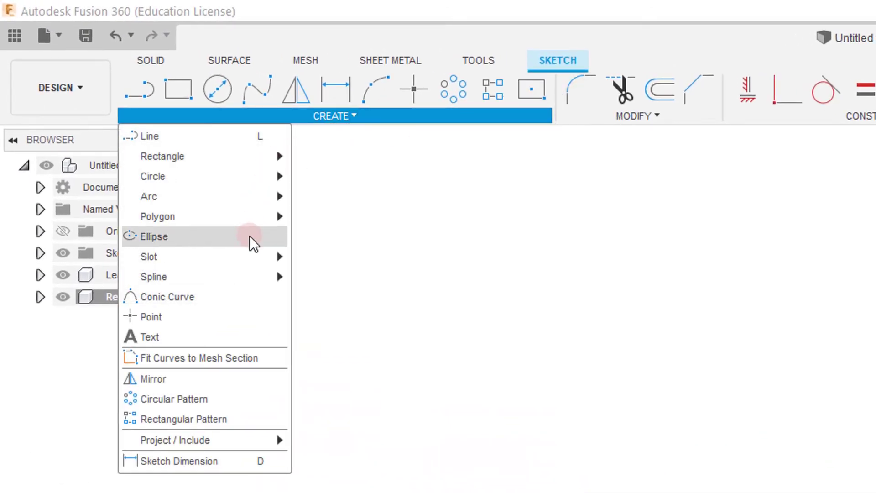
pyautogui.moveTo(270, 159)
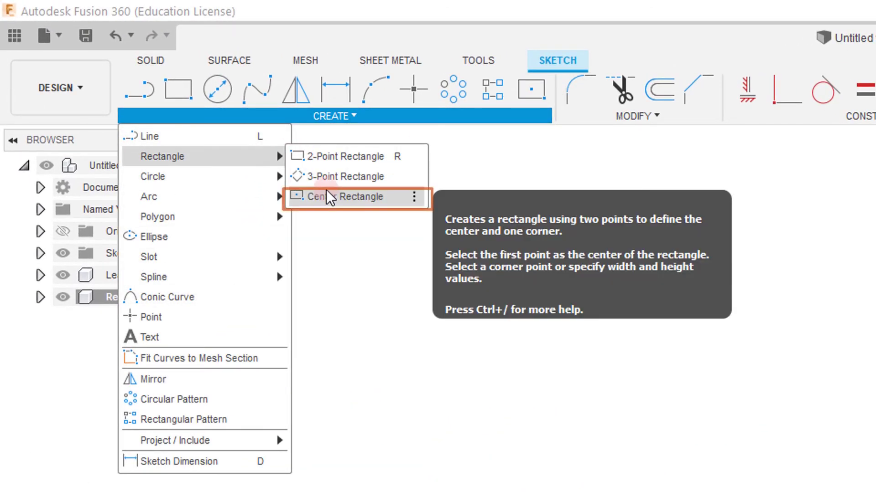
pyautogui.click(327, 191)
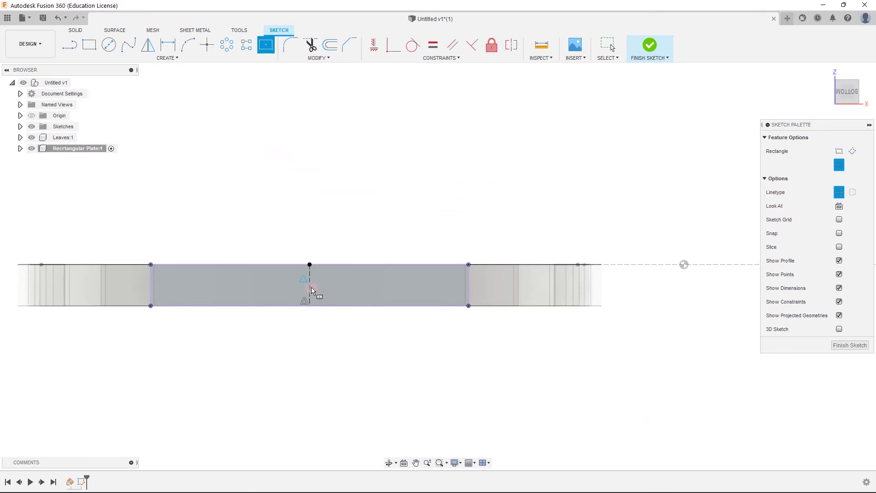
pyautogui.click(328, 302)
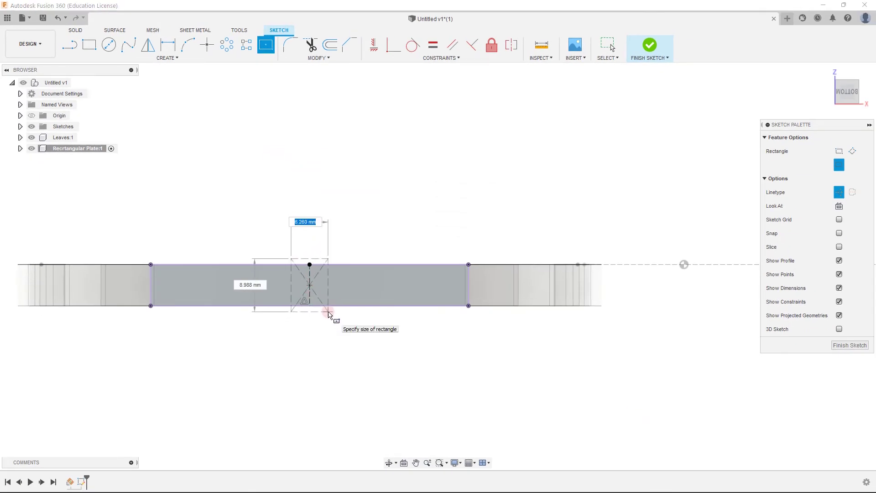
pyautogui.write('8')
pyautogui.press('Tab')
pyautogui.write('12')
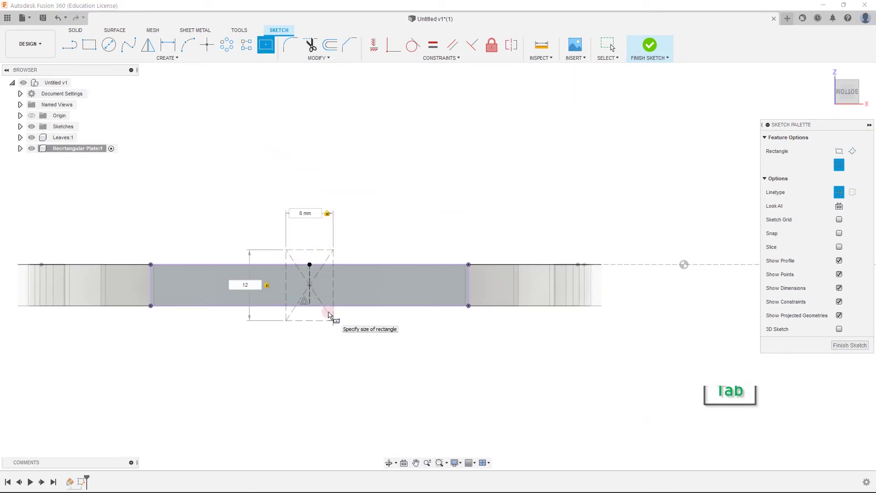
pyautogui.press('Return')
pyautogui.press('Escape')
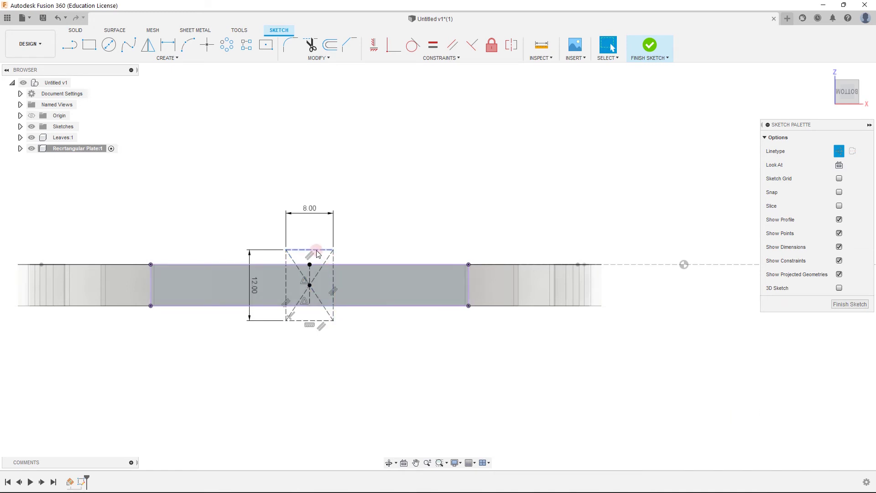
pyautogui.hotkey('ctrl', 'z')
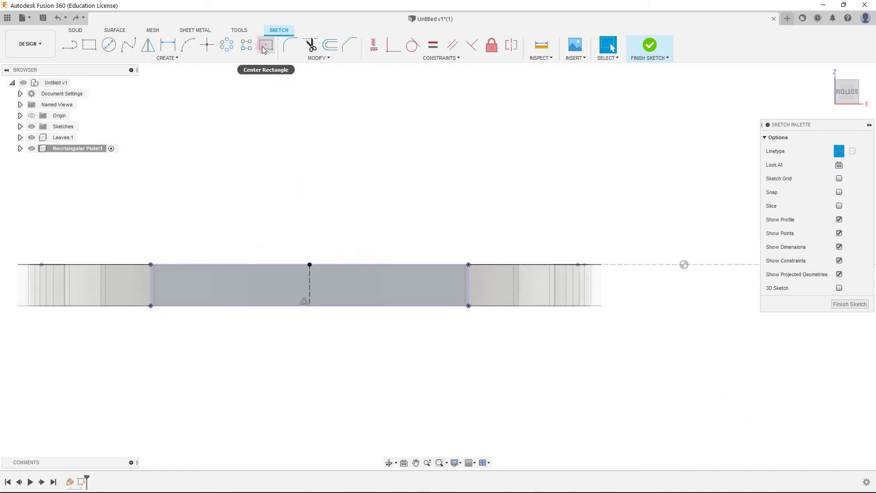
# Draw a solid-line center rectangle 8 mm wide and 12 mm high, centred on the short construction line's midpoint
pyautogui.press('x')
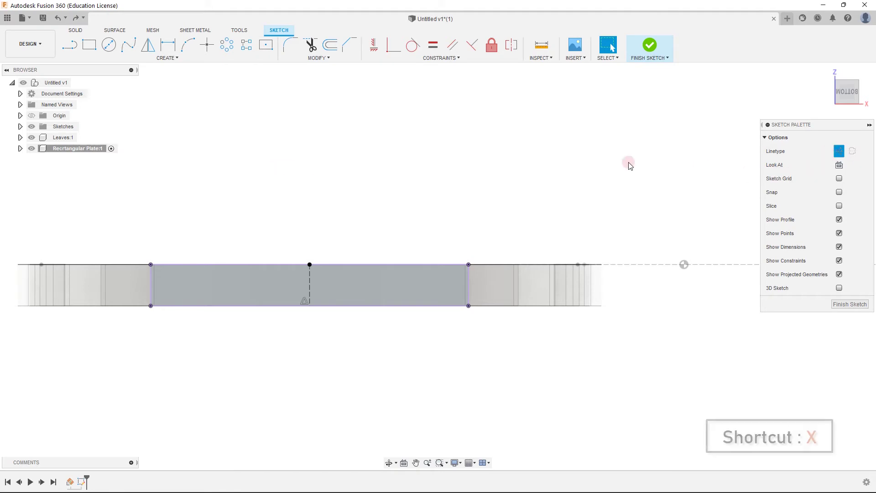
pyautogui.click(266, 51)
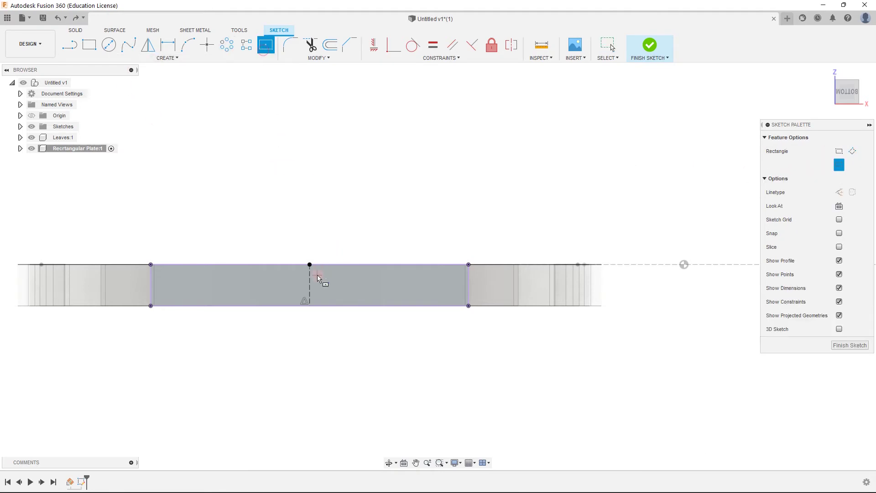
pyautogui.click(310, 265)
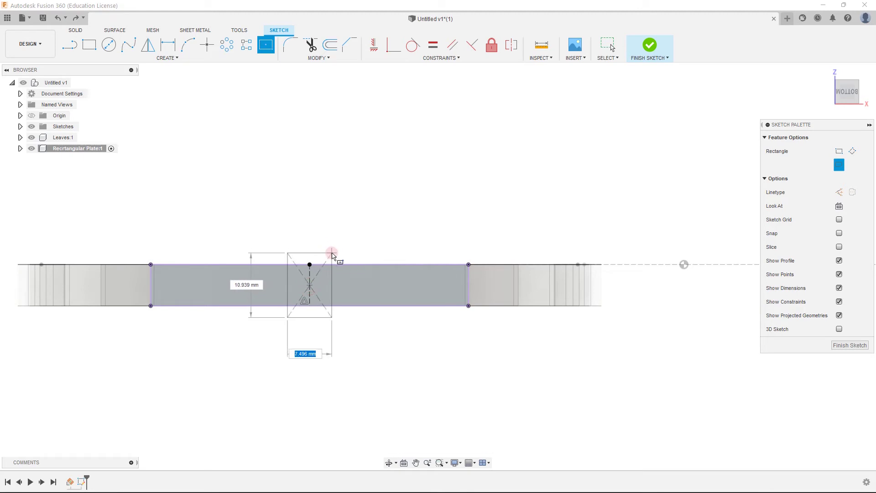
pyautogui.press('Tab')
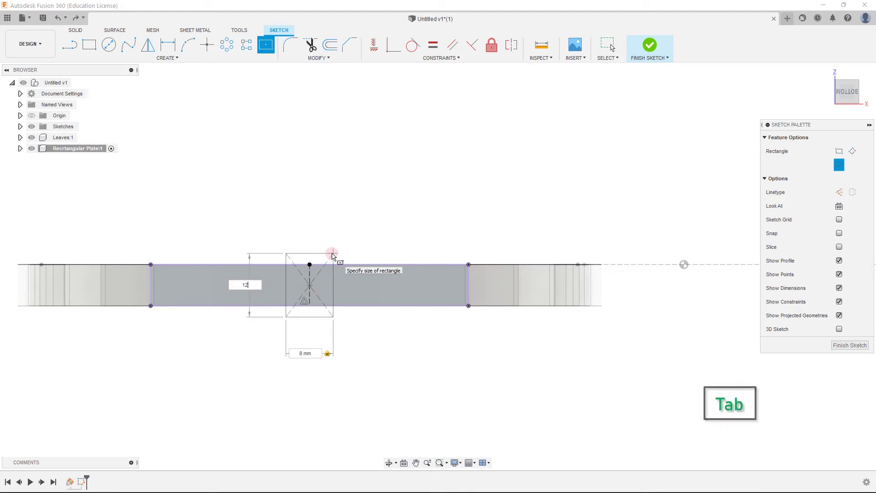
pyautogui.press('Return')
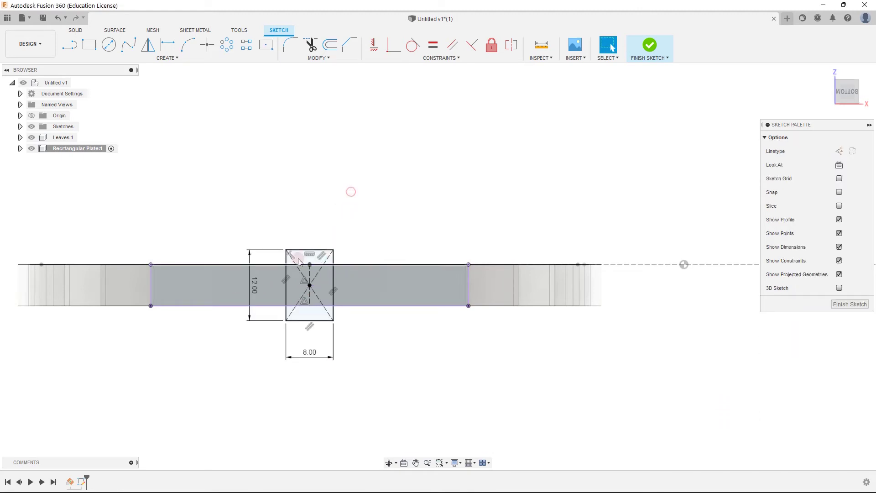
pyautogui.scroll(4, 308, 281)
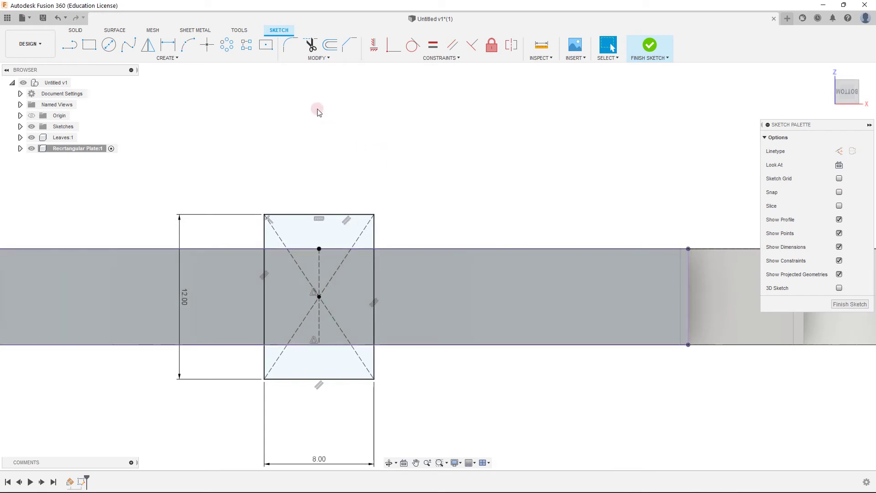
# Draw a construction-line center rectangle 5 mm wide and 8 mm high, centred on the plate rectangle's centre point
pyautogui.click(840, 155)
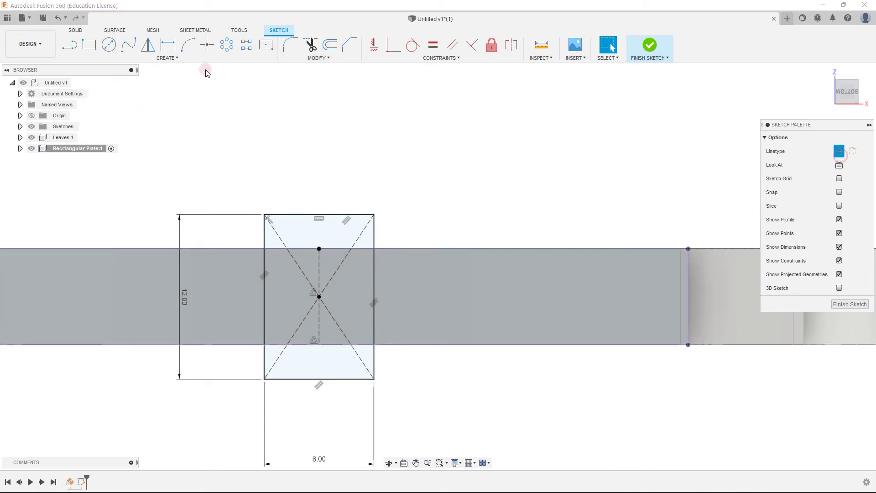
pyautogui.click(265, 46)
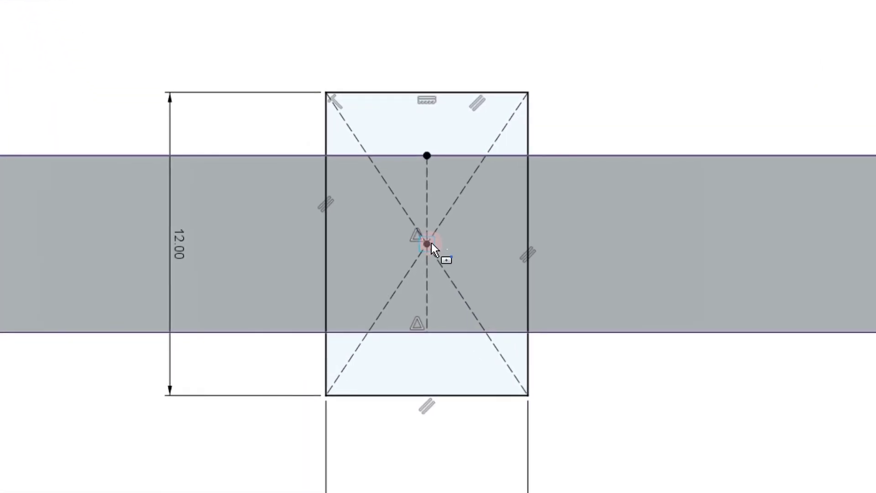
pyautogui.click(319, 297)
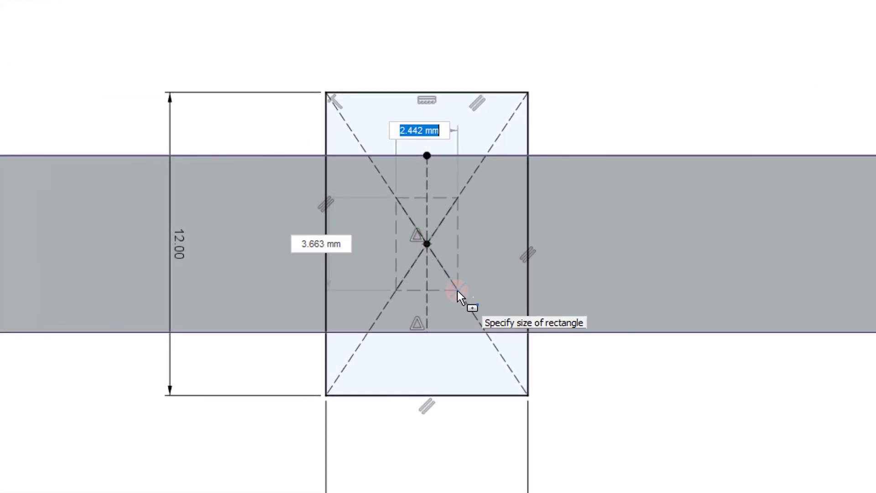
pyautogui.write('5')
pyautogui.press('Tab')
pyautogui.write('8')
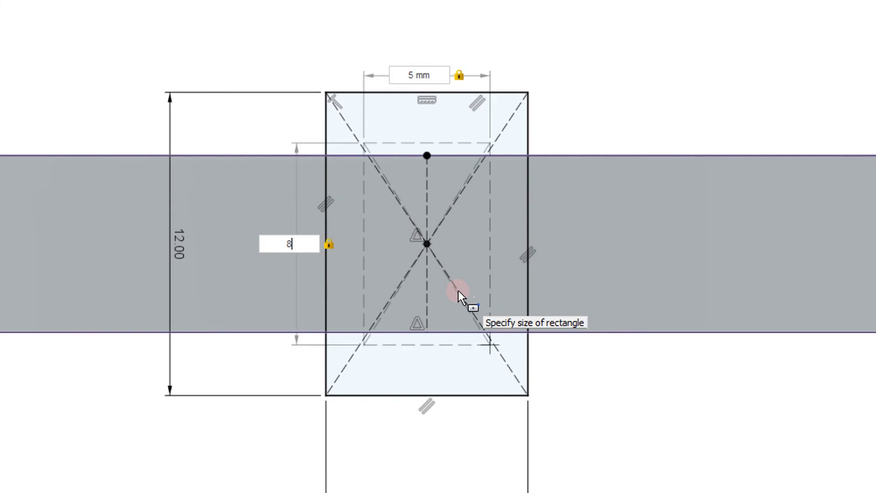
pyautogui.press('Return')
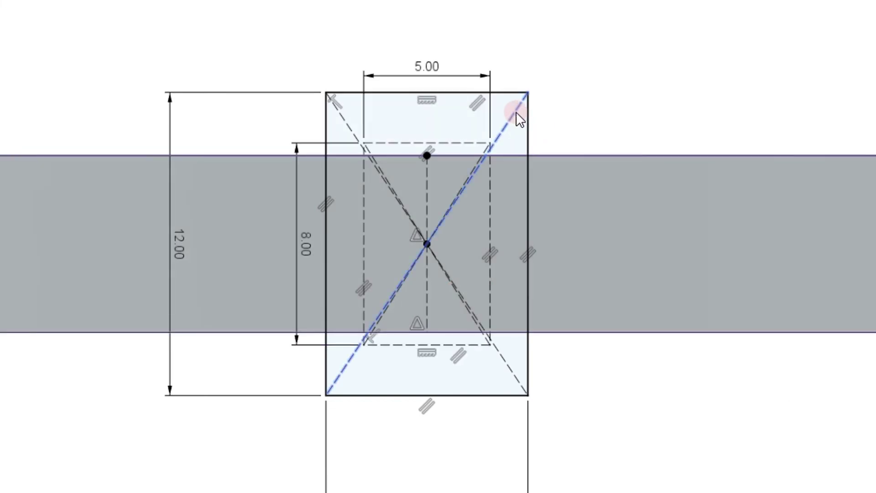
# Delete both diagonal construction lines of the outer 8 by 12 mm rectangle
pyautogui.click(516, 111)
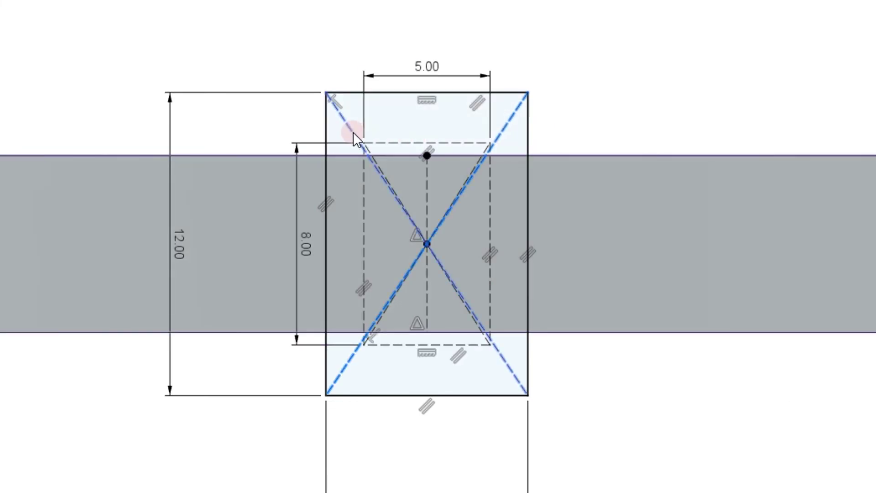
pyautogui.click(658, 51)
pyautogui.click(514, 114)
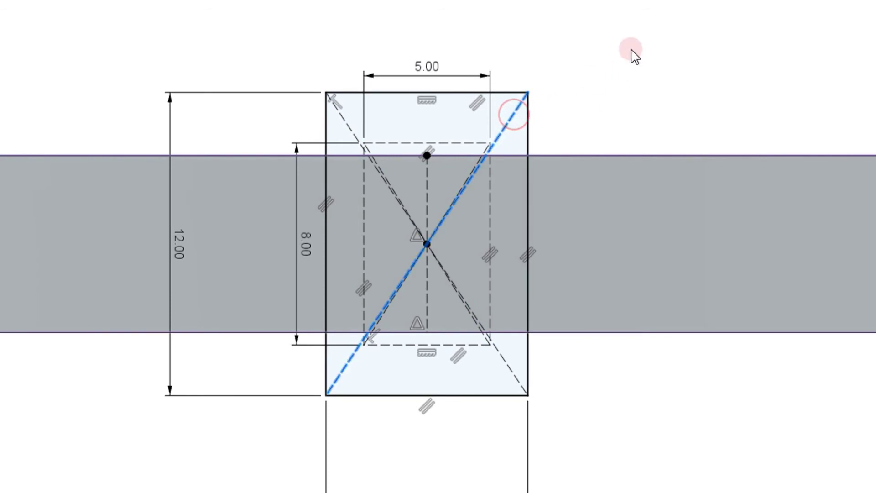
pyautogui.press('Delete')
pyautogui.click(356, 124)
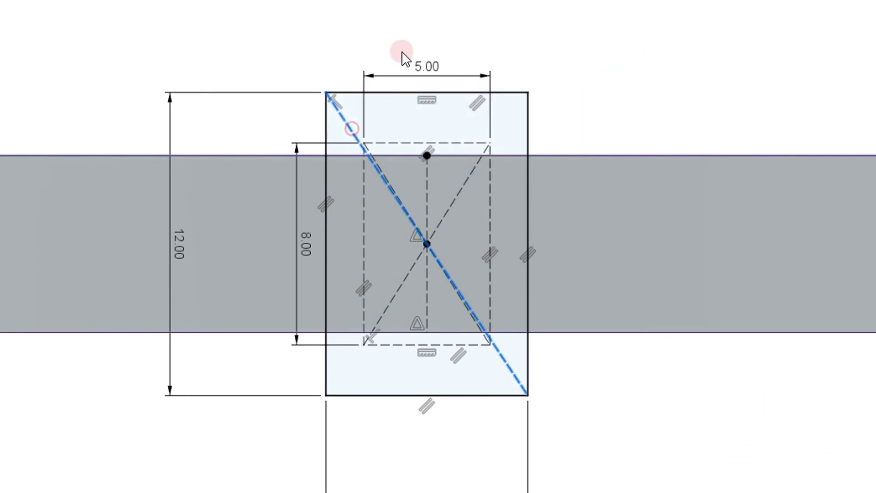
pyautogui.press('Delete')
pyautogui.scroll(2, 388, 226)
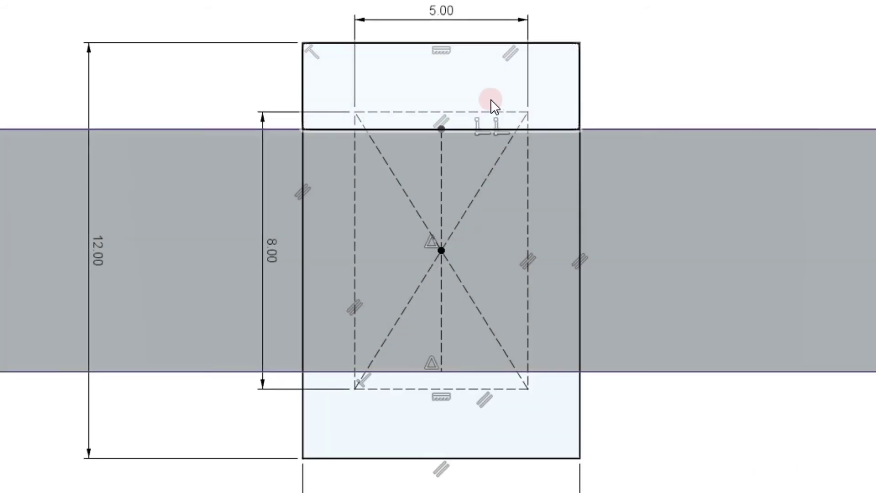
pyautogui.press('c')
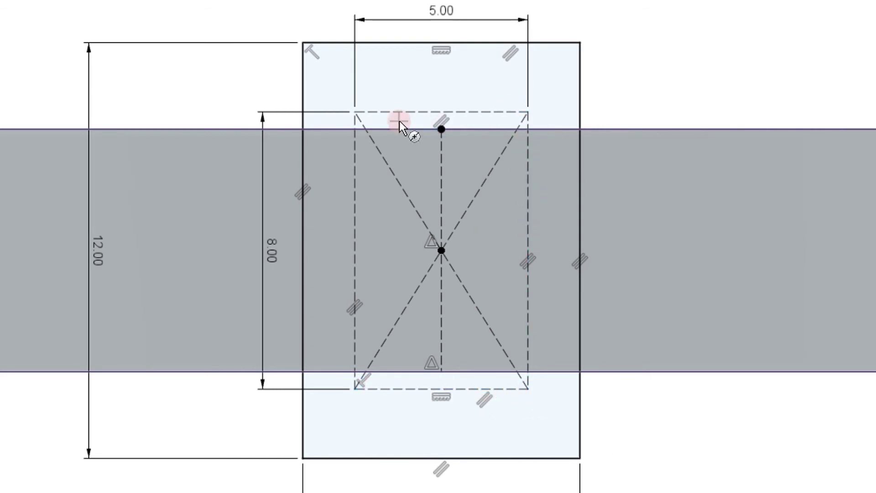
pyautogui.click(355, 112)
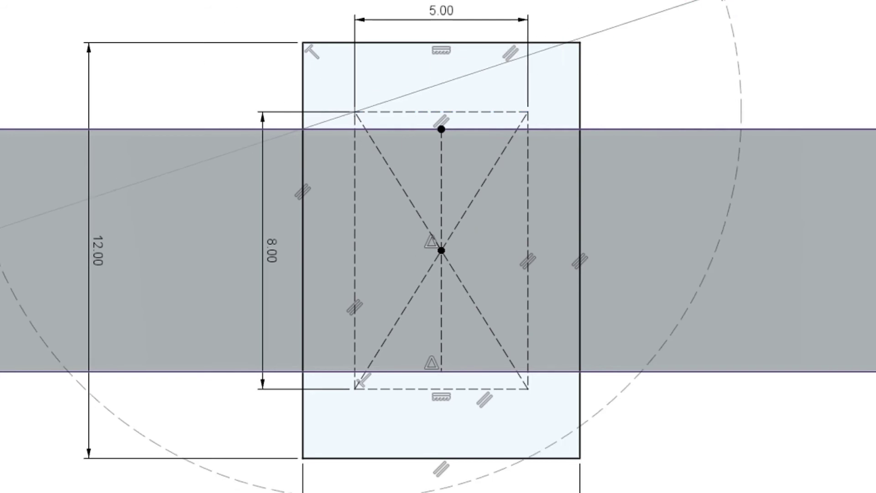
pyautogui.press('Escape')
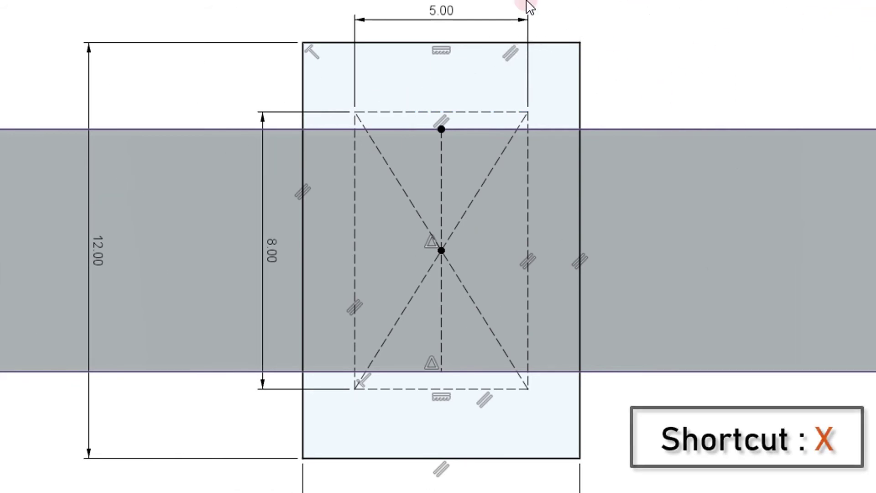
# Draw a solid-line circle freehand on each corner of the 5 by 8 mm construction rectangle, the largest about 2.7 mm in diameter
pyautogui.click(355, 112)
pyautogui.click(399, 117)
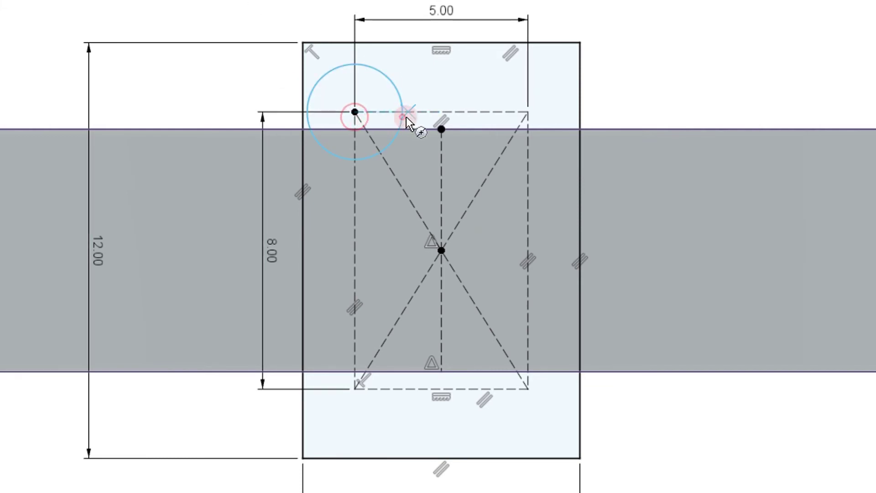
pyautogui.click(525, 116)
pyautogui.click(536, 131)
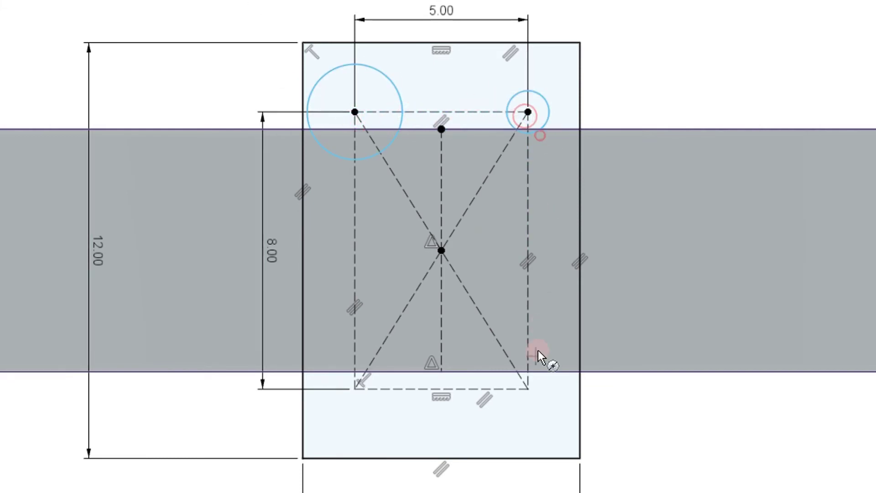
pyautogui.click(528, 389)
pyautogui.click(541, 417)
pyautogui.click(356, 389)
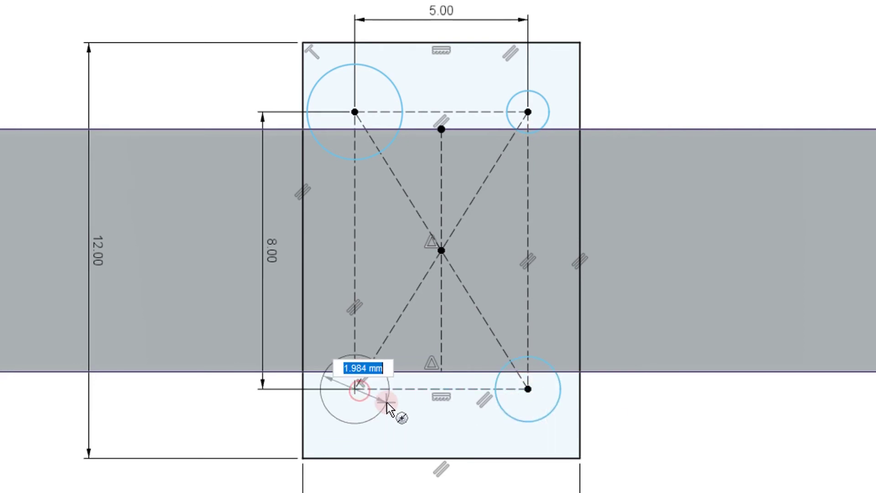
pyautogui.click(387, 403)
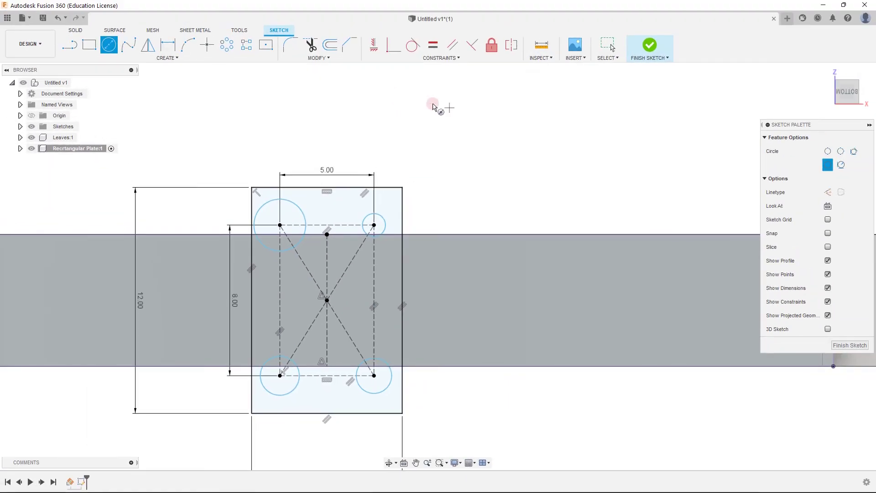
pyautogui.press('Escape')
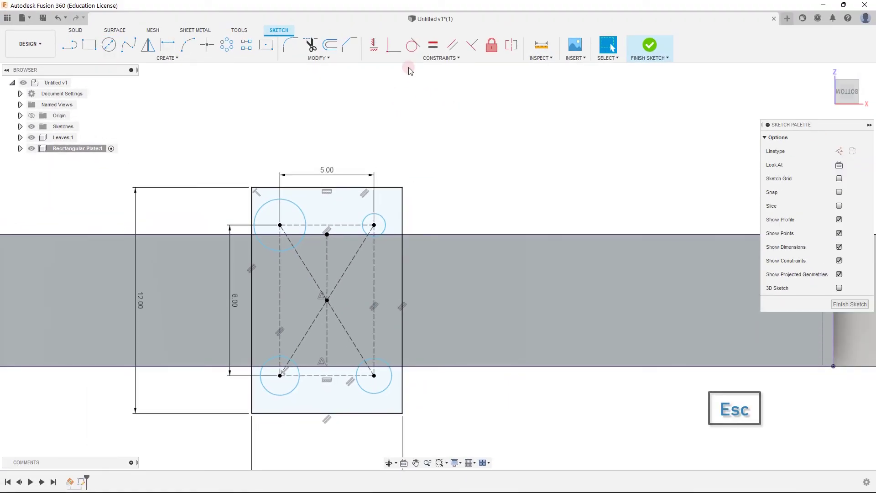
# Apply Equal constraints between the four corner circles so that they all share one diameter
pyautogui.click(440, 58)
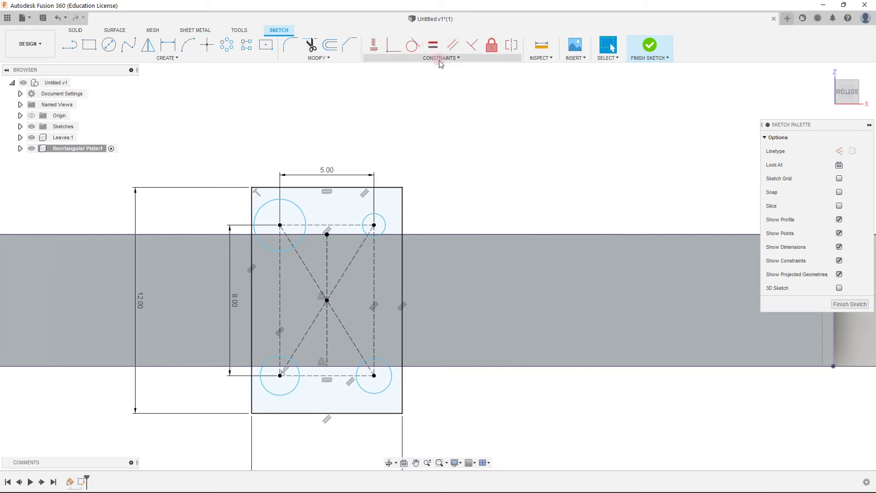
pyautogui.click(411, 99)
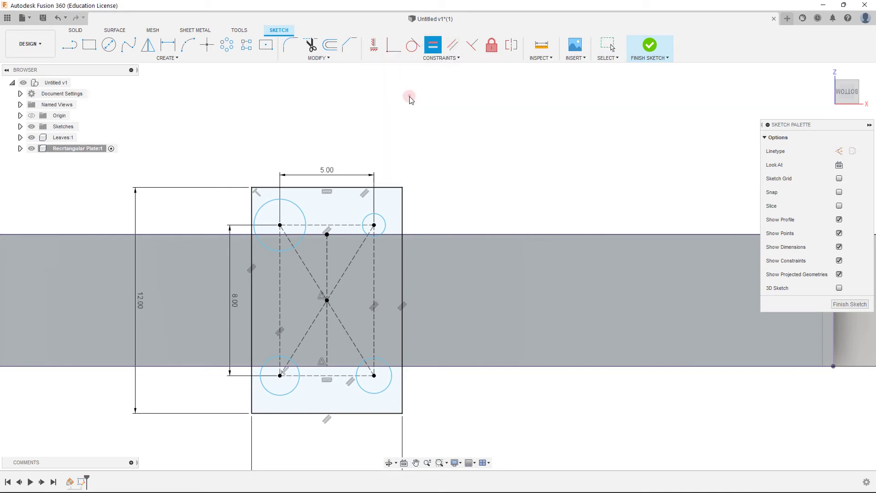
pyautogui.click(298, 206)
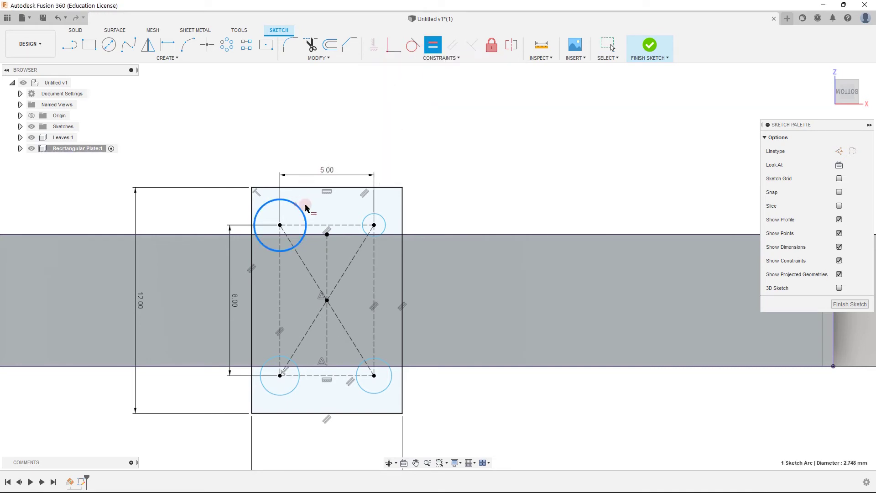
pyautogui.click(367, 222)
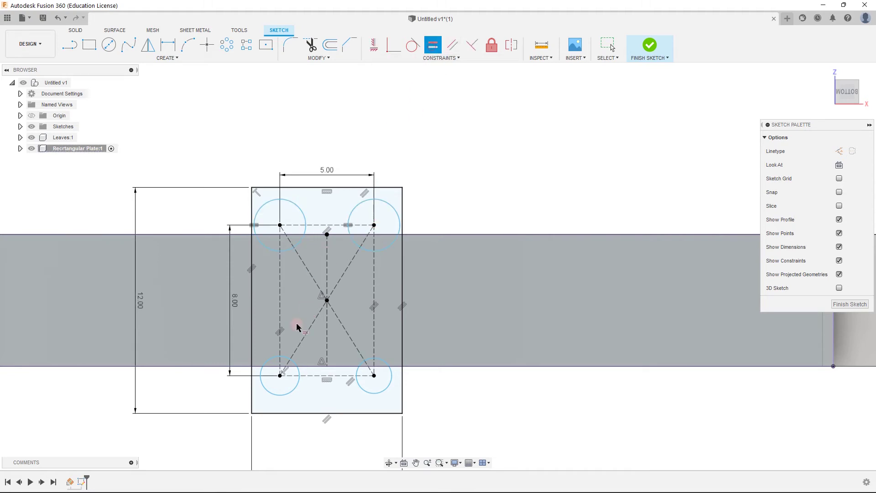
pyautogui.click(293, 248)
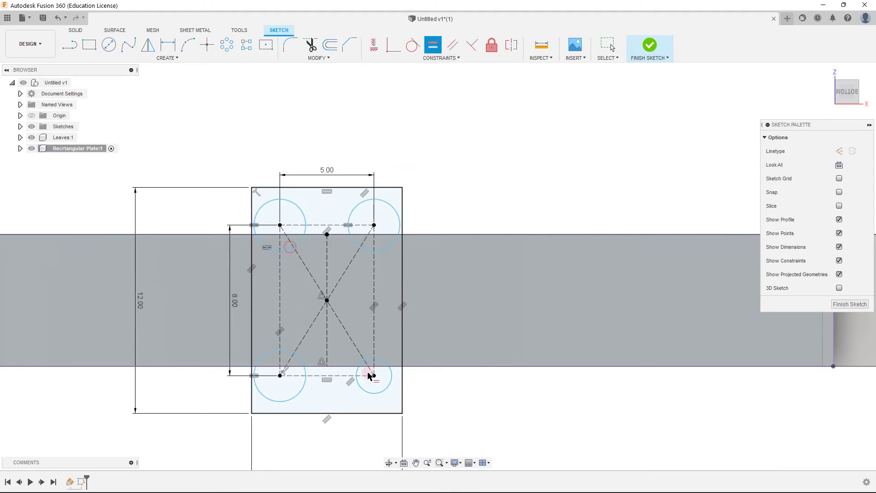
pyautogui.click(378, 362)
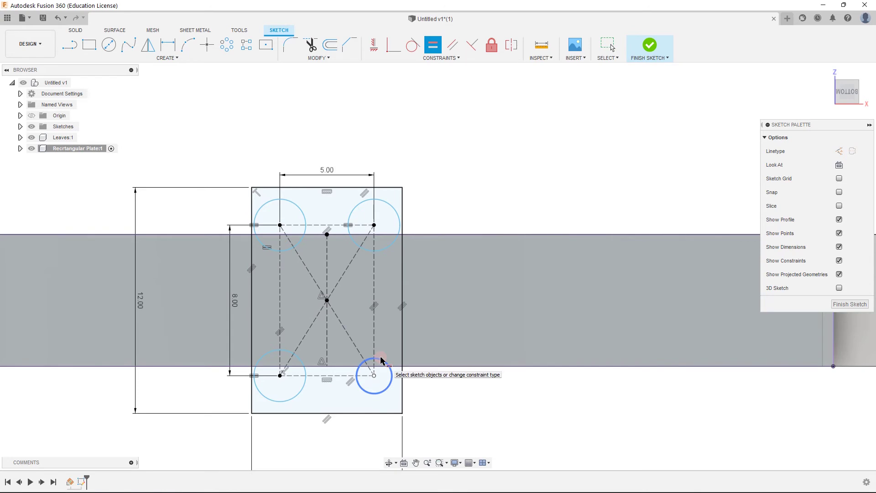
pyautogui.click(296, 361)
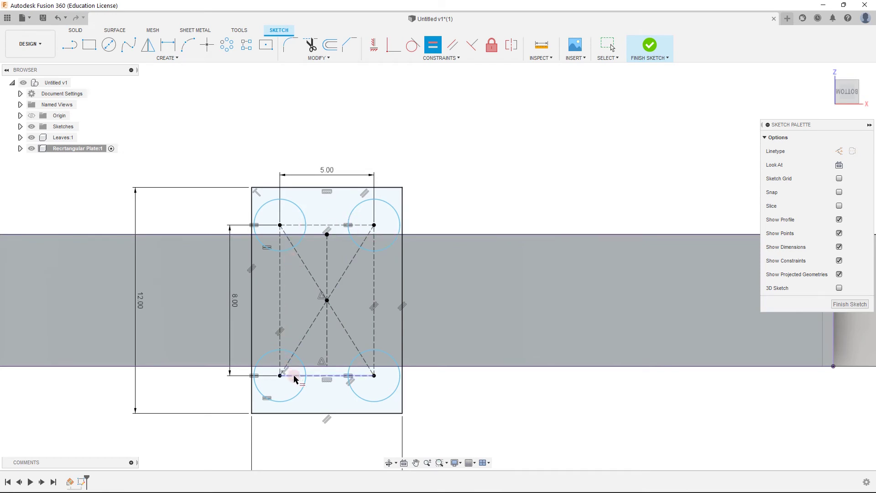
# Dimension one of the corner circles with a diameter of 1 mm
pyautogui.press('d')
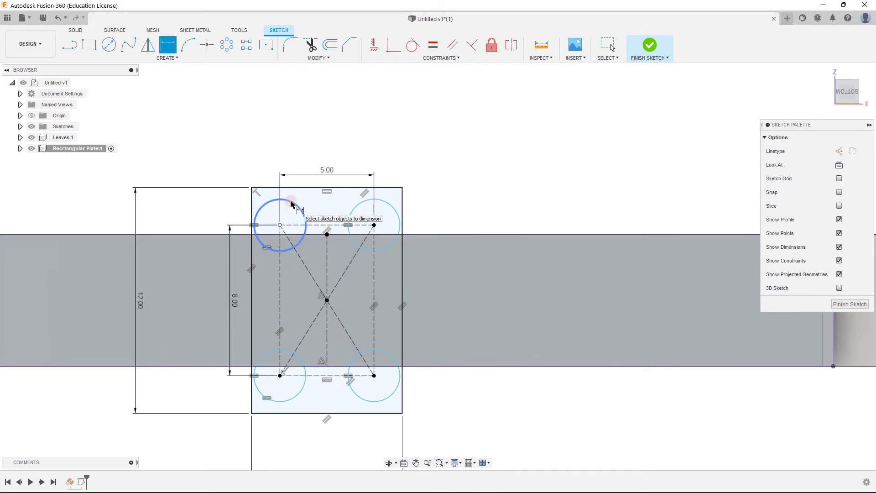
pyautogui.click(291, 201)
pyautogui.click(288, 130)
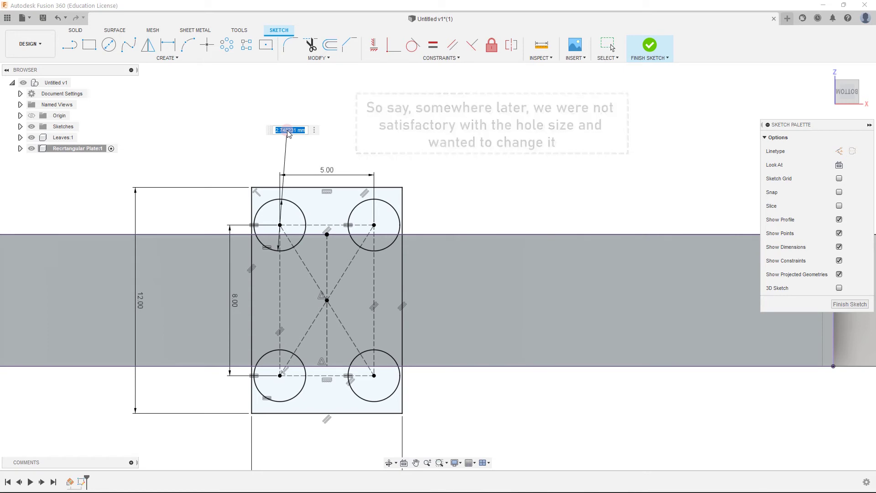
pyautogui.press('Return')
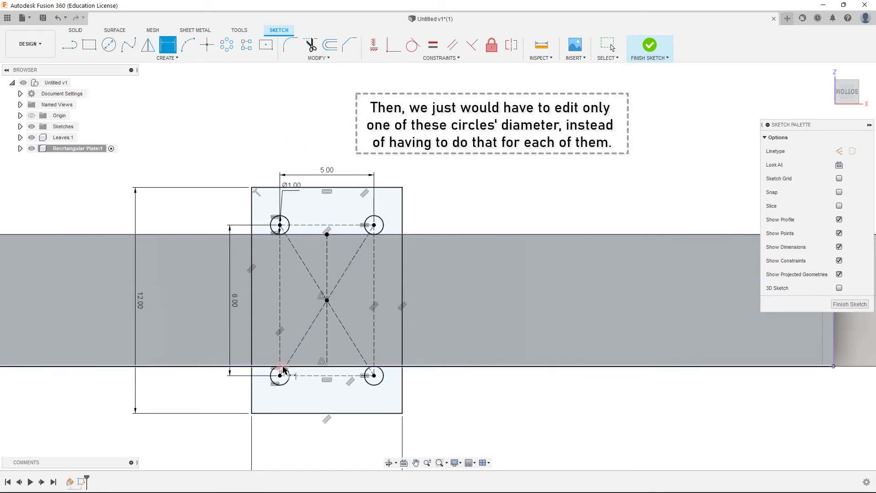
pyautogui.press('Escape')
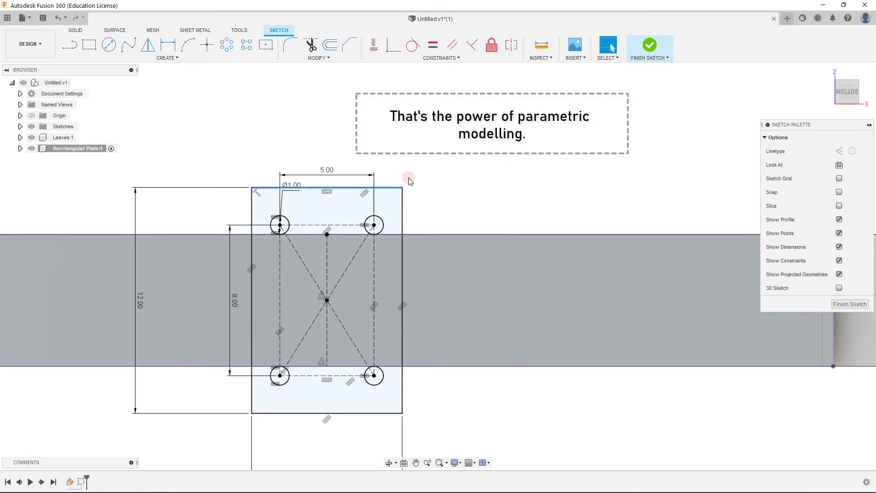
# Finish the plate sketch and hide the Leaves component so that only the sketch is shown
pyautogui.scroll(-1, 310, 224)
pyautogui.scroll(2, 331, 280)
pyautogui.scroll(-2, 354, 296)
pyautogui.click(650, 45)
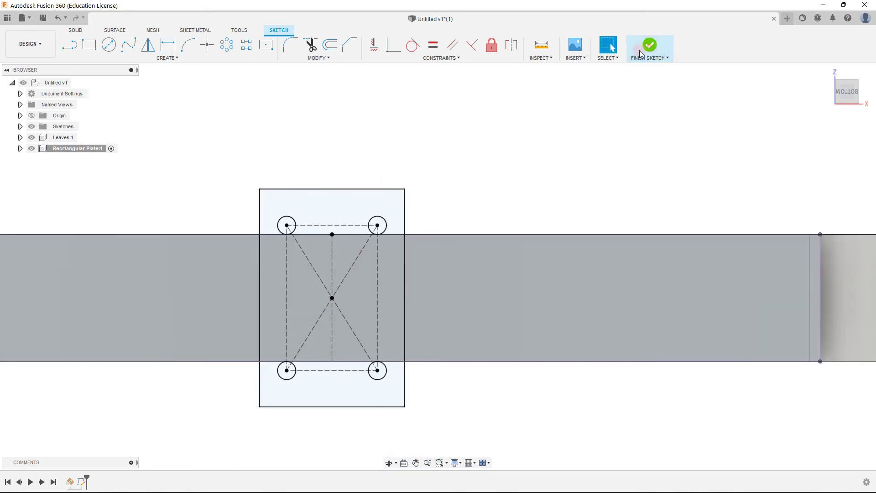
pyautogui.scroll(-1, 451, 194)
pyautogui.keyDown('shift'); pyautogui.moveTo(452, 195); pyautogui.dragTo(416, 257, button='middle'); pyautogui.keyUp('shift')
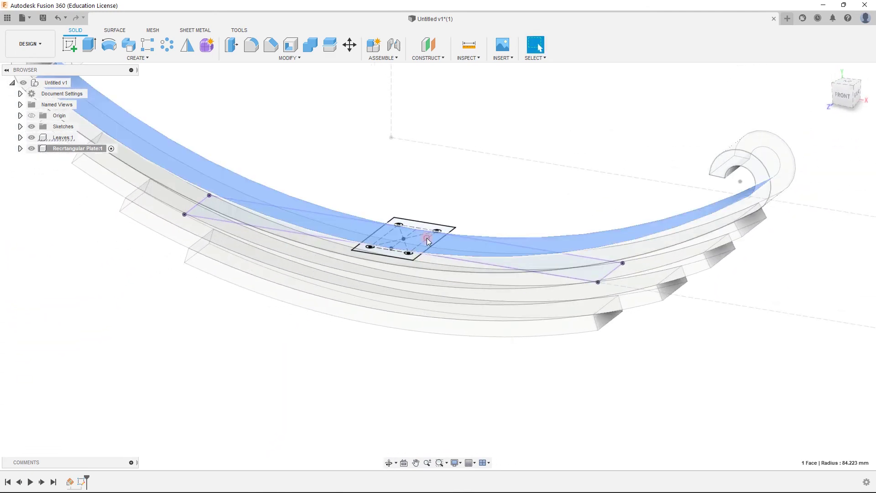
pyautogui.scroll(5, 453, 210)
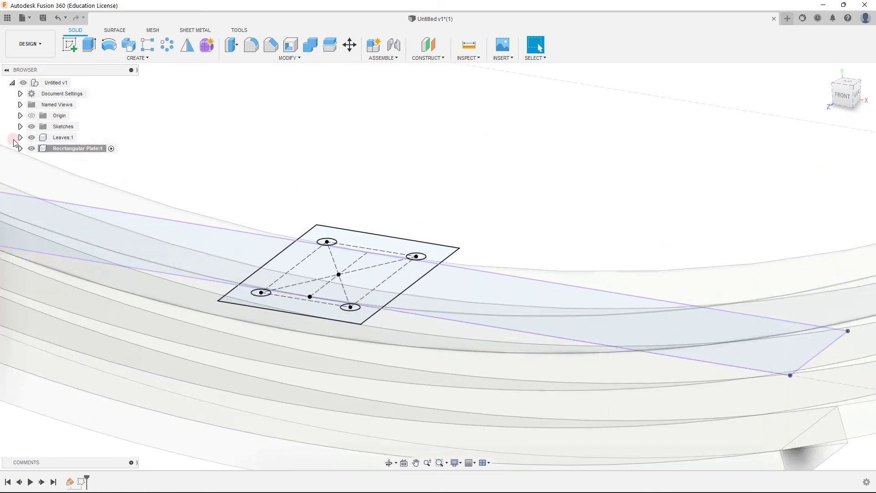
pyautogui.click(31, 137)
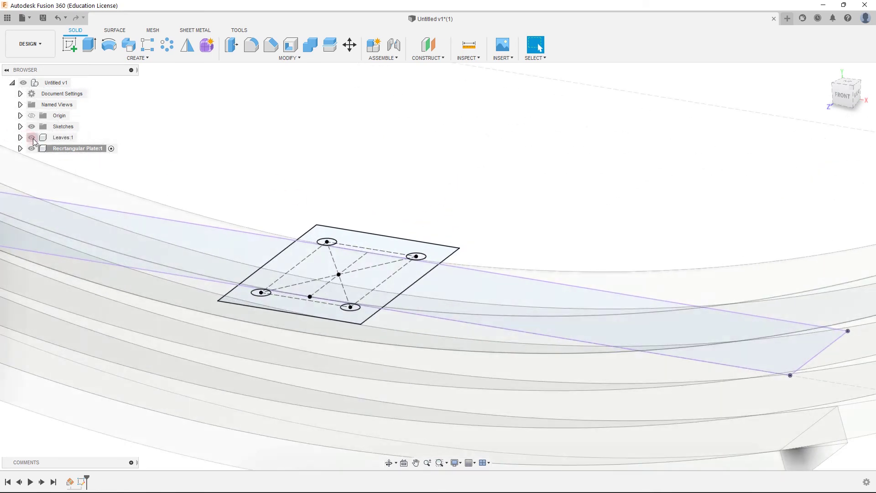
pyautogui.click(31, 137)
pyautogui.click(192, 168)
pyautogui.click(467, 174)
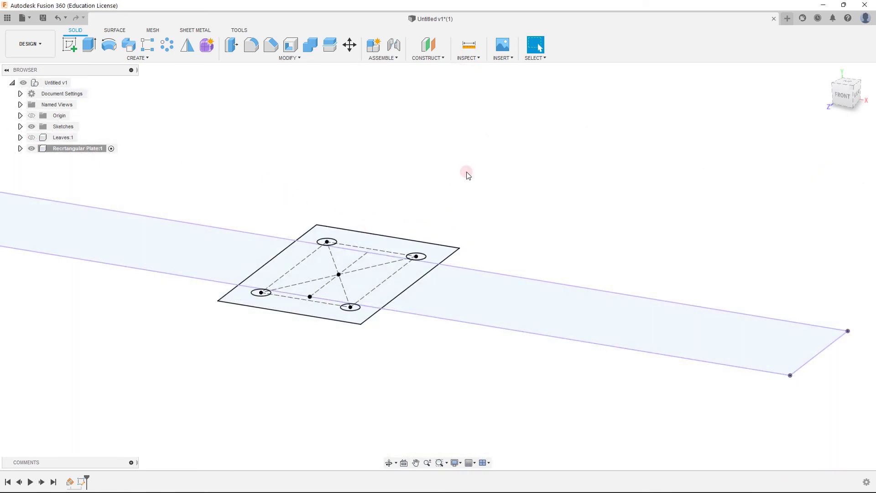
pyautogui.click(608, 351)
pyautogui.click(408, 281)
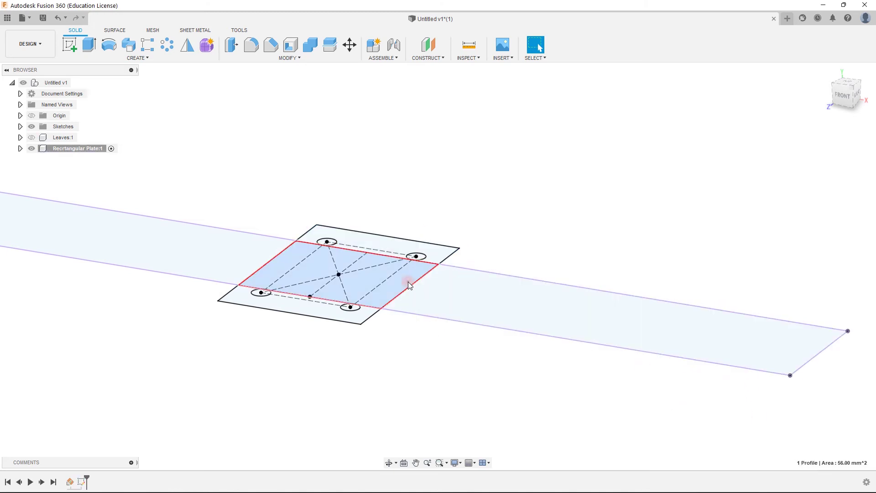
pyautogui.click(431, 250)
pyautogui.click(224, 120)
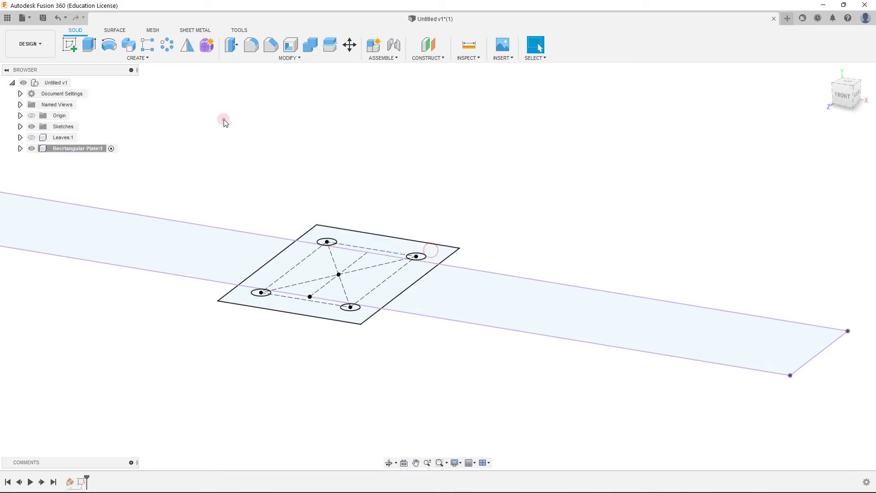
# Extrude the three plate profiles around the four corner holes with a distance of -1 mm
pyautogui.press('e')
pyautogui.click(390, 237)
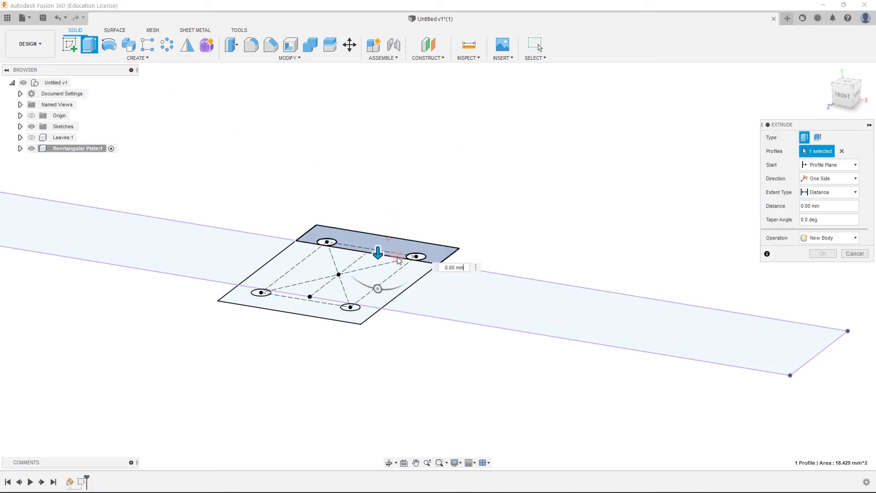
pyautogui.click(398, 269)
pyautogui.click(308, 311)
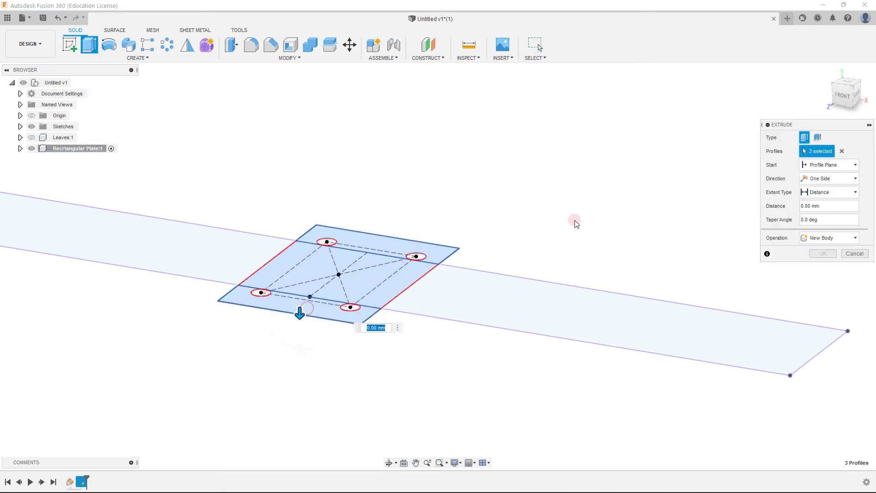
pyautogui.moveTo(575, 221)
pyautogui.keyDown('shift'); pyautogui.mouseDown(button='middle')
pyautogui.moveTo(568, 262)
pyautogui.moveTo(577, 243)
pyautogui.moveTo(566, 225)
pyautogui.mouseUp(button='middle'); pyautogui.keyUp('shift')
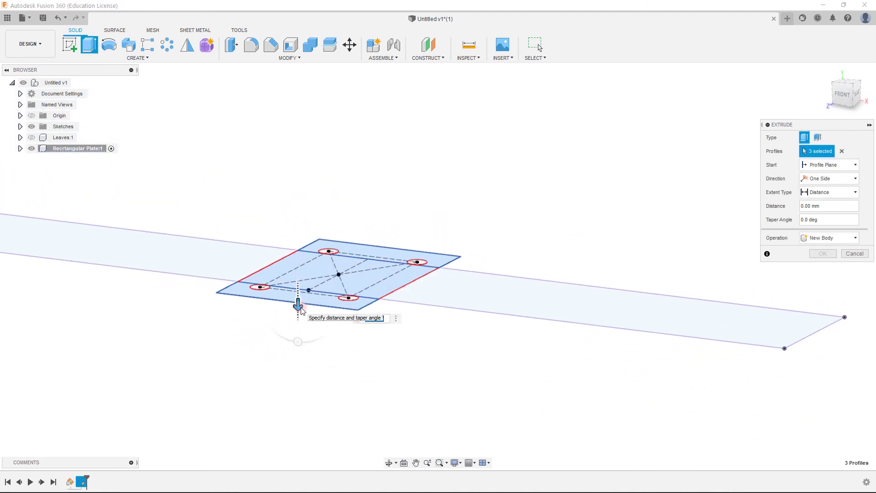
pyautogui.moveTo(301, 311); pyautogui.dragTo(318, 296)
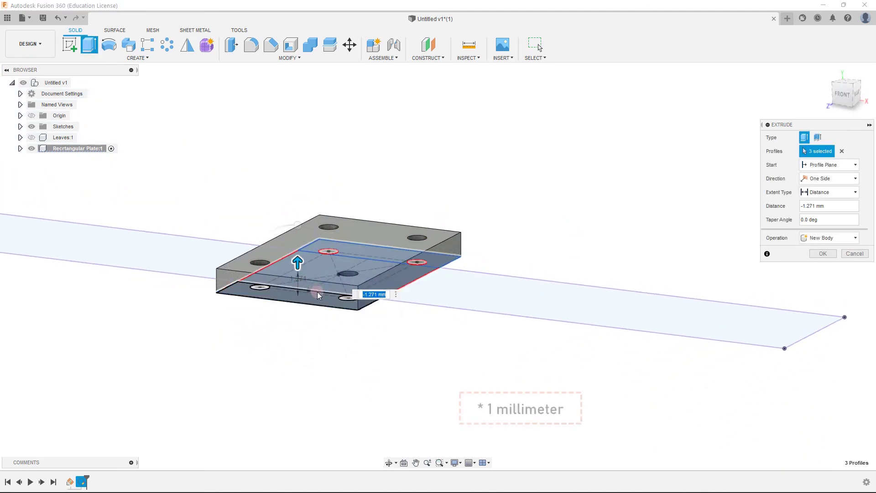
pyautogui.write('-1')
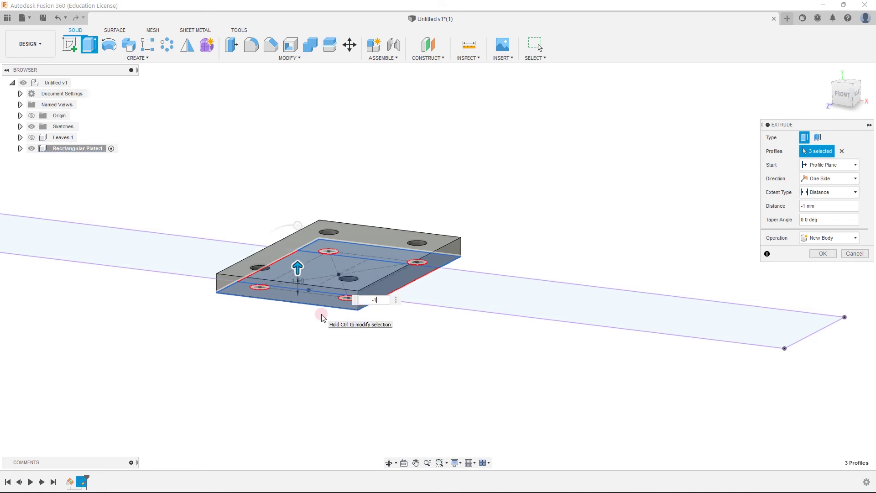
# Show the Leaves component to check the plate against the spring, and complete the plate extrusion as a new body
pyautogui.keyDown('shift'); pyautogui.moveTo(321, 317); pyautogui.dragTo(472, 276, button='middle'); pyautogui.keyUp('shift')
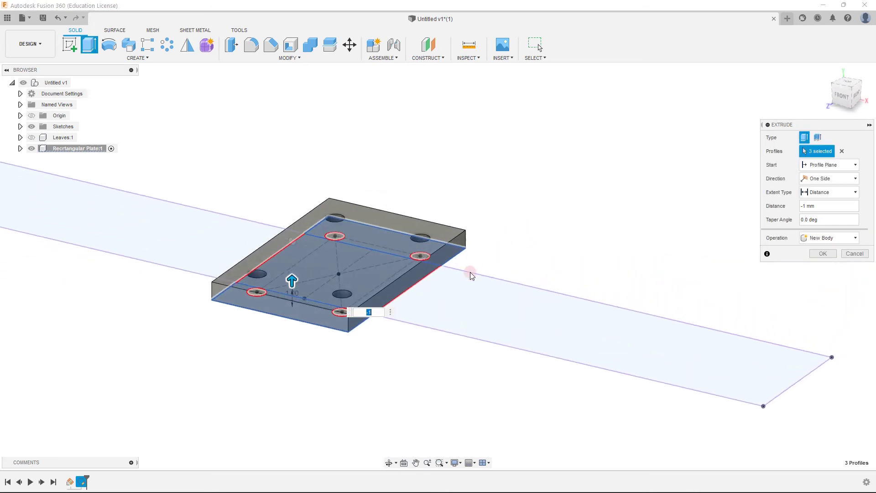
pyautogui.moveTo(356, 343)
pyautogui.keyDown('shift'); pyautogui.mouseDown(button='middle')
pyautogui.moveTo(354, 352)
pyautogui.moveTo(339, 343)
pyautogui.moveTo(368, 335)
pyautogui.mouseUp(button='middle'); pyautogui.keyUp('shift')
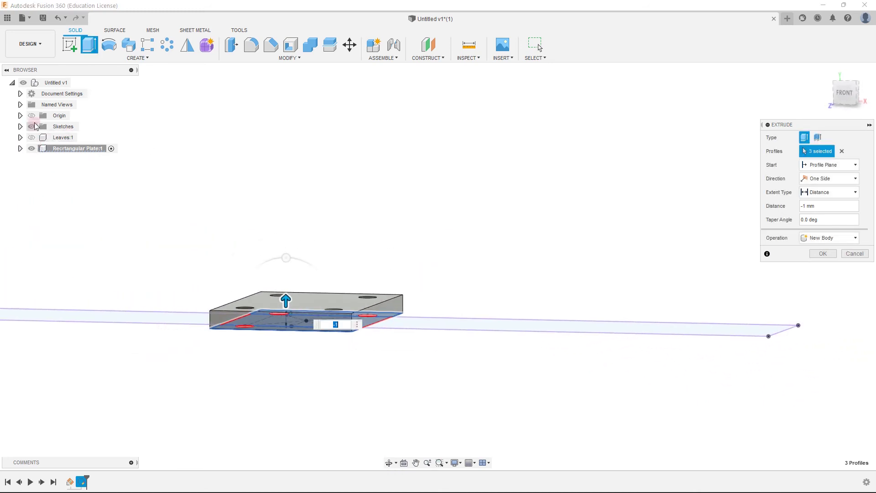
pyautogui.click(31, 138)
pyautogui.scroll(-3, 587, 228)
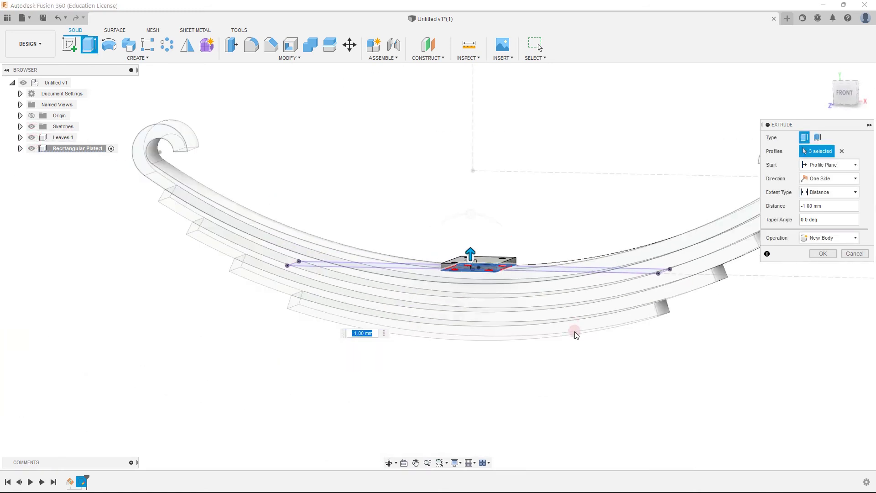
pyautogui.keyDown('shift'); pyautogui.moveTo(574, 333); pyautogui.dragTo(454, 352, button='middle'); pyautogui.keyUp('shift')
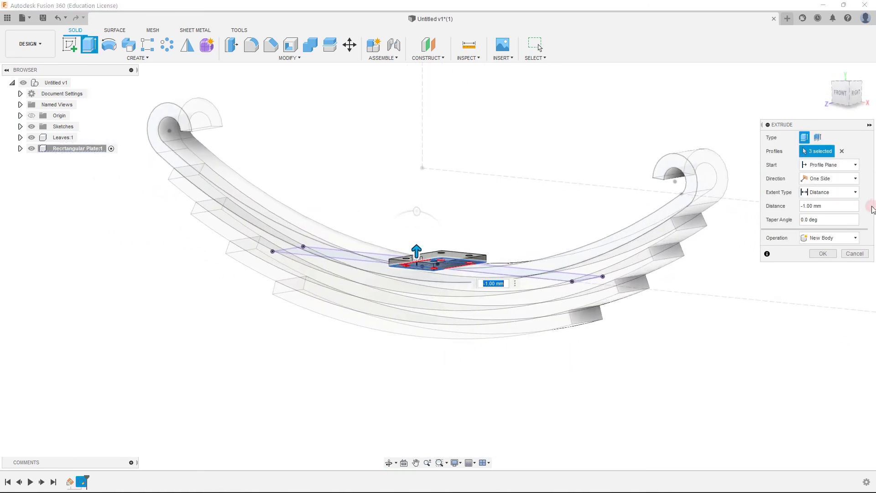
pyautogui.click(823, 254)
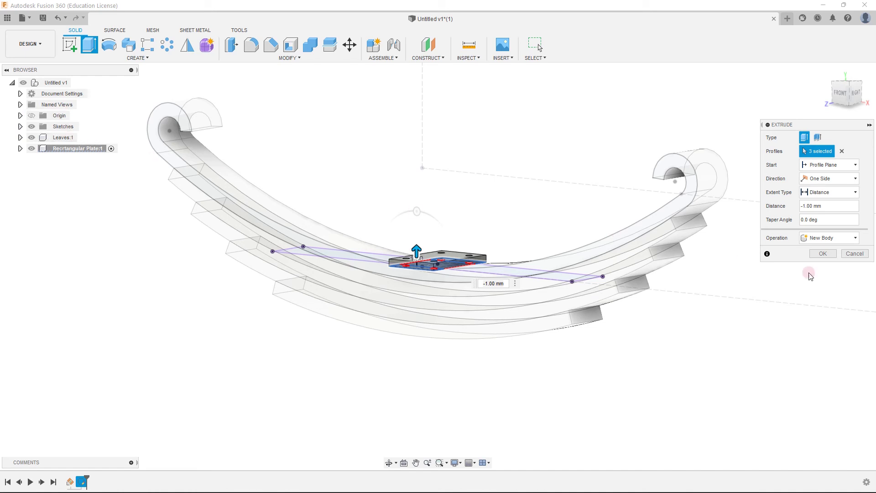
pyautogui.click(823, 253)
pyautogui.keyDown('shift'); pyautogui.moveTo(820, 304); pyautogui.dragTo(505, 280, button='middle'); pyautogui.keyUp('shift')
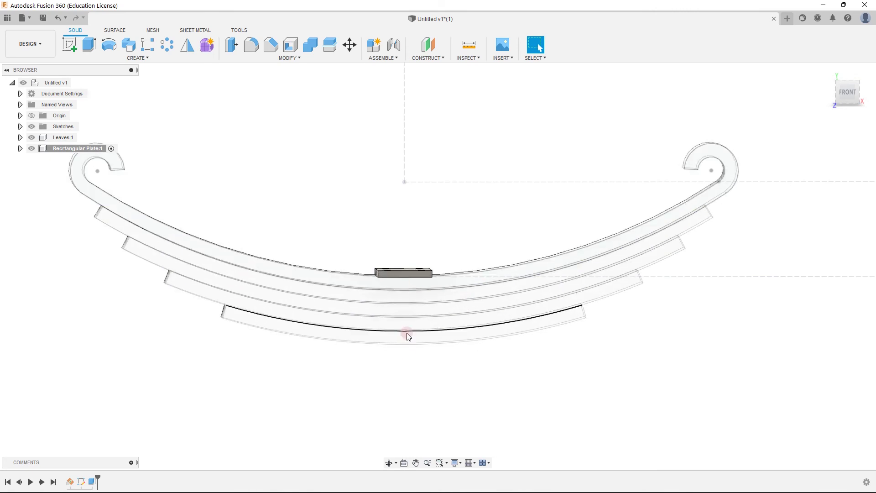
pyautogui.keyDown('shift'); pyautogui.moveTo(398, 354); pyautogui.dragTo(112, 210, button='middle'); pyautogui.keyUp('shift')
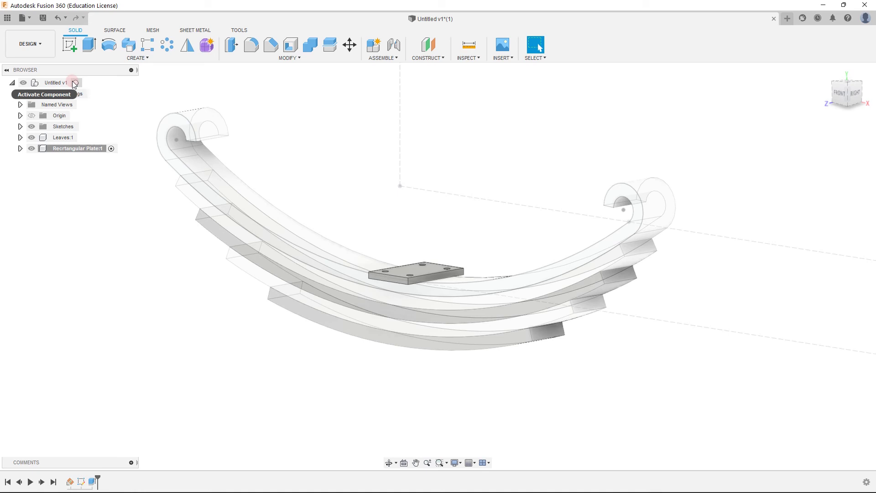
# Activate the top-level Untitled v1 component in place of the rectangular plate component
pyautogui.click(75, 83)
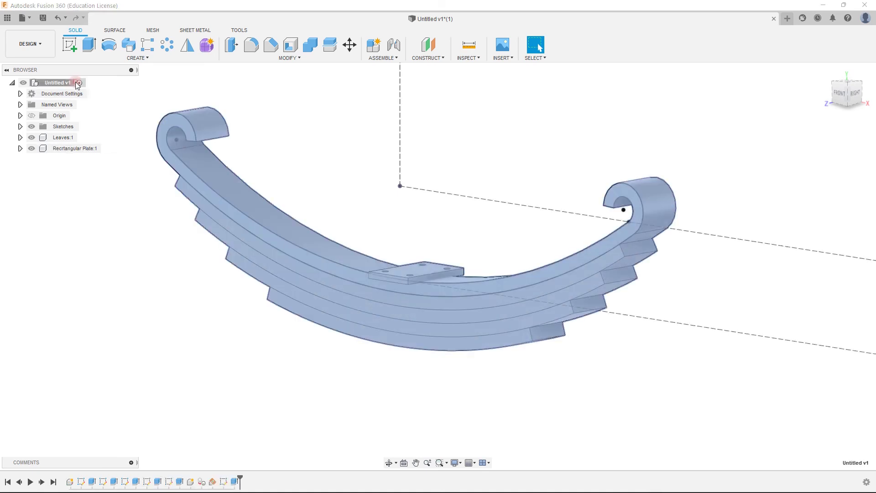
pyautogui.click(64, 82)
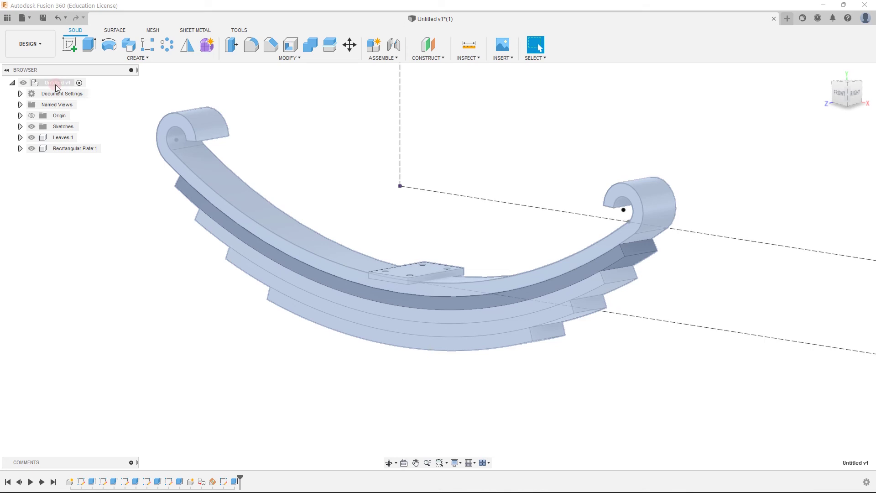
pyautogui.click(58, 216)
pyautogui.click(59, 84)
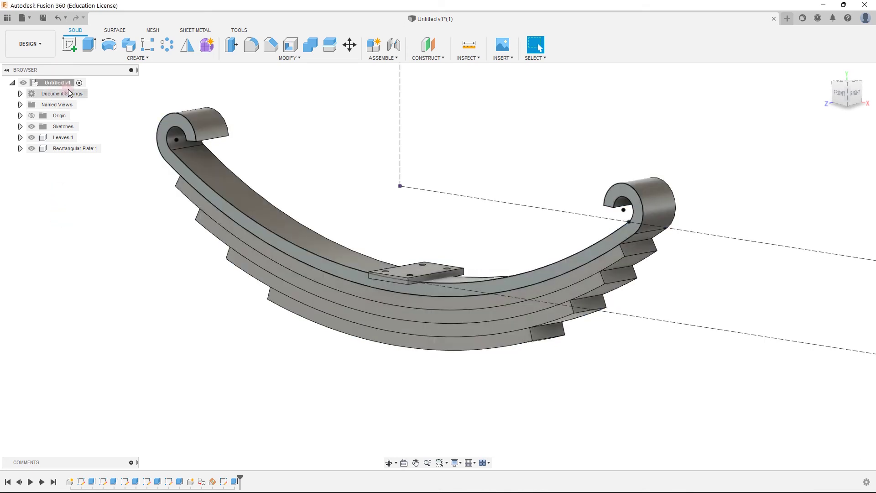
pyautogui.click(59, 193)
pyautogui.click(93, 265)
pyautogui.keyDown('shift'); pyautogui.moveTo(593, 236); pyautogui.dragTo(156, 85, button='middle'); pyautogui.keyUp('shift')
pyautogui.click(75, 82)
pyautogui.keyDown('shift'); pyautogui.moveTo(177, 132); pyautogui.dragTo(172, 300, button='middle'); pyautogui.keyUp('shift')
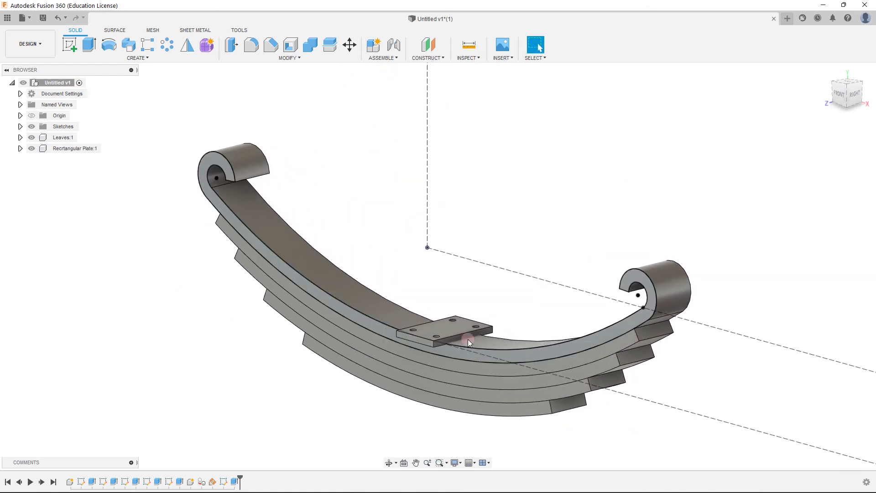
# Paste a copy of the rectangular plate component and move it about 12.2 mm down, below the lowest leaf
pyautogui.click(70, 151)
pyautogui.hotkey('ctrl', 'c')
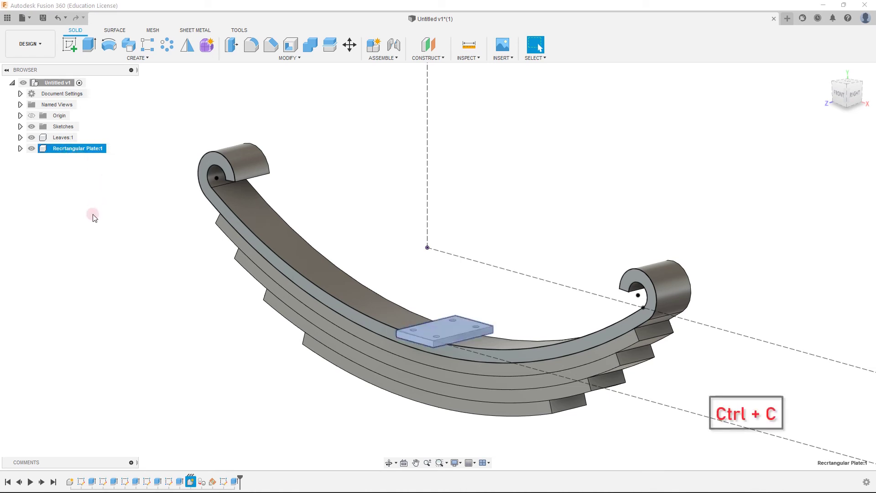
pyautogui.hotkey('ctrl', 'v')
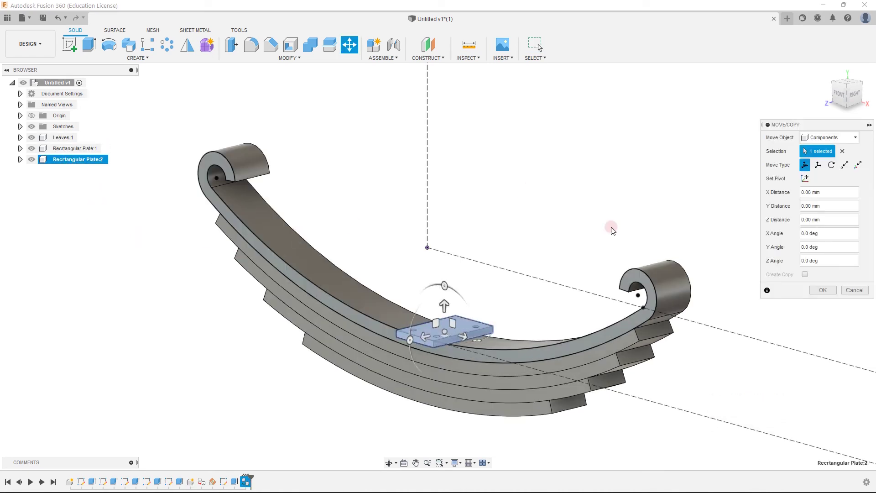
pyautogui.moveTo(598, 211); pyautogui.dragTo(550, 199, button='middle')
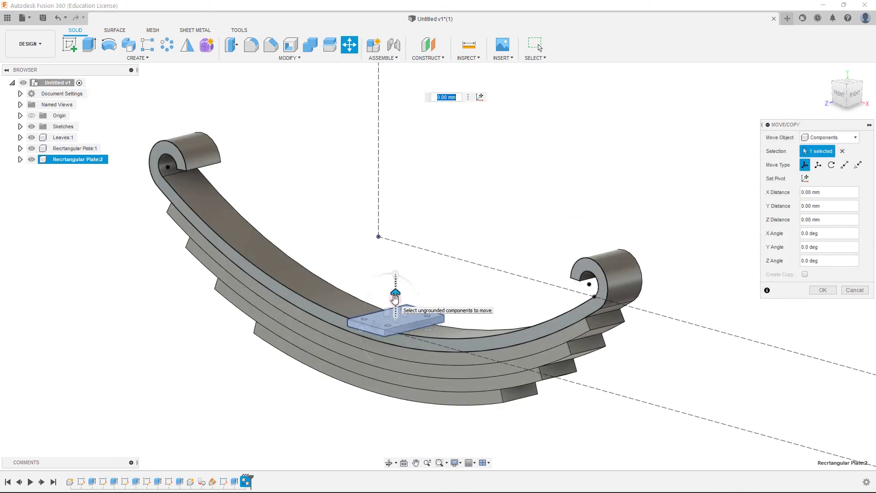
pyautogui.moveTo(396, 299); pyautogui.dragTo(397, 383)
pyautogui.keyDown('shift'); pyautogui.moveTo(544, 224); pyautogui.dragTo(633, 209, button='middle'); pyautogui.keyUp('shift')
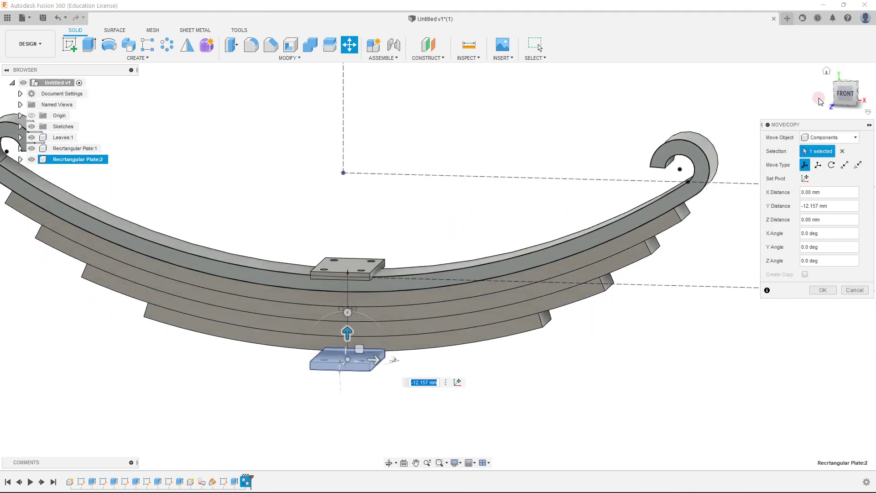
# Set the plate copy's Y distance to -11 mm with Components as the move object, and complete the move
pyautogui.click(847, 91)
pyautogui.scroll(6, 379, 309)
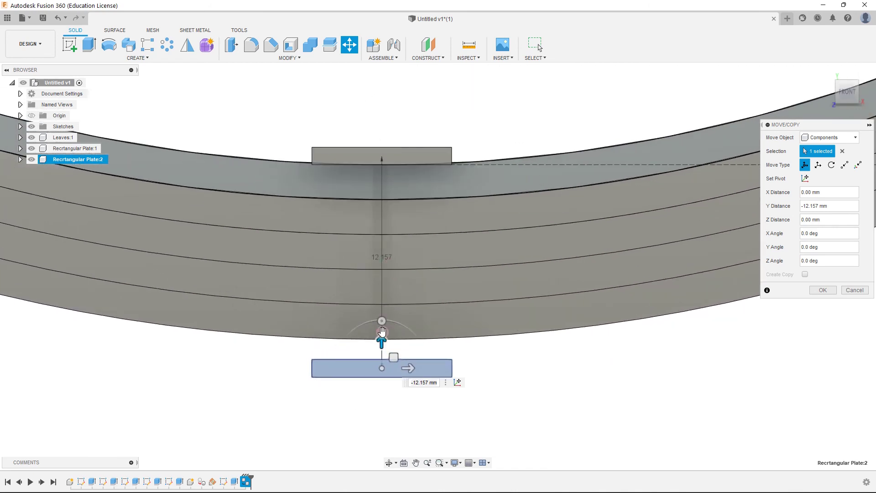
pyautogui.moveTo(382, 352); pyautogui.dragTo(382, 329)
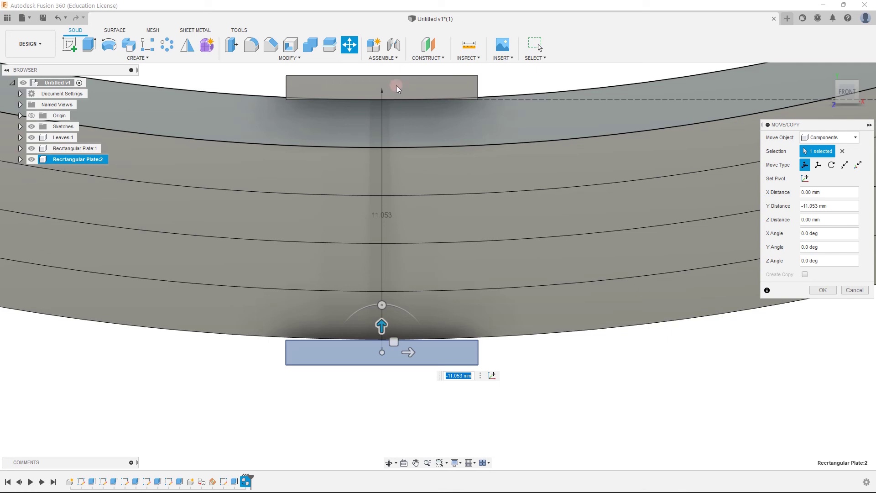
pyautogui.write('-11')
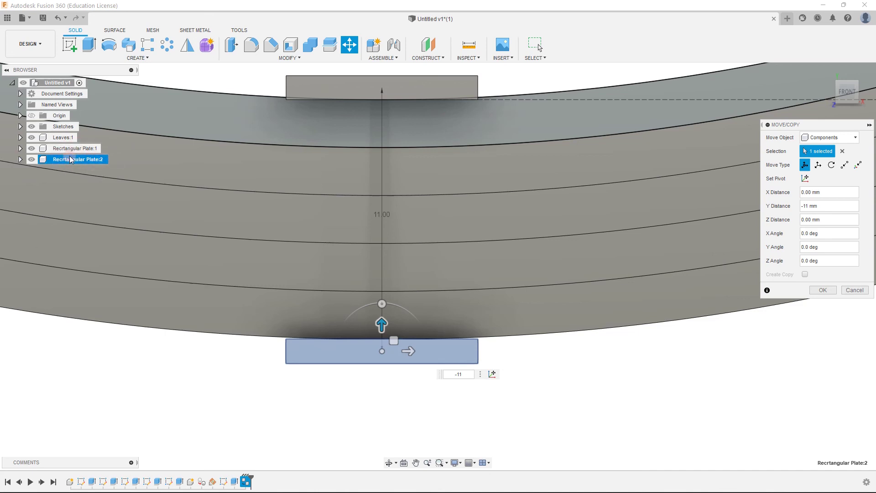
pyautogui.click(812, 138)
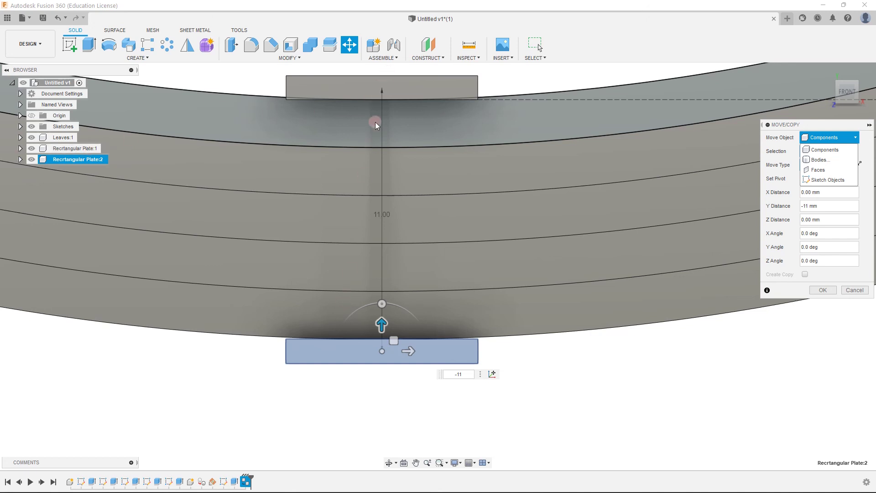
pyautogui.click(843, 150)
pyautogui.click(827, 290)
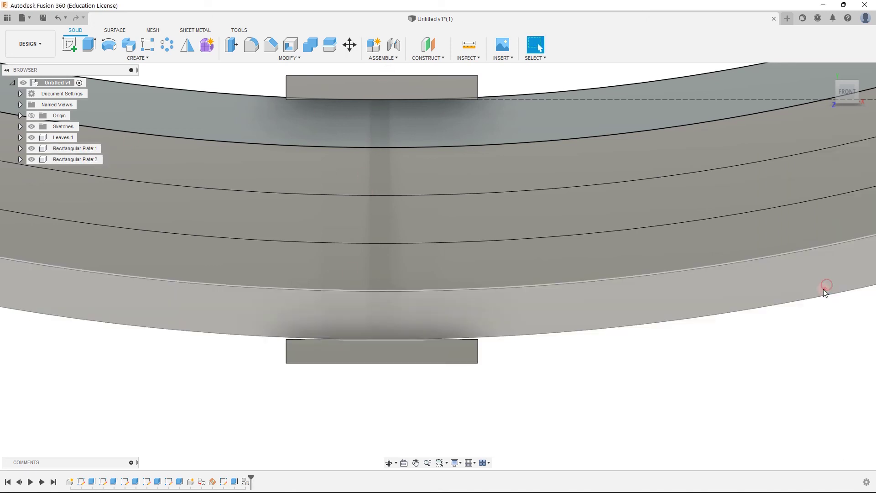
# Examine closely how the upper plate's underside and corner meet the curved surface of the top leaf
pyautogui.scroll(-3, 518, 350)
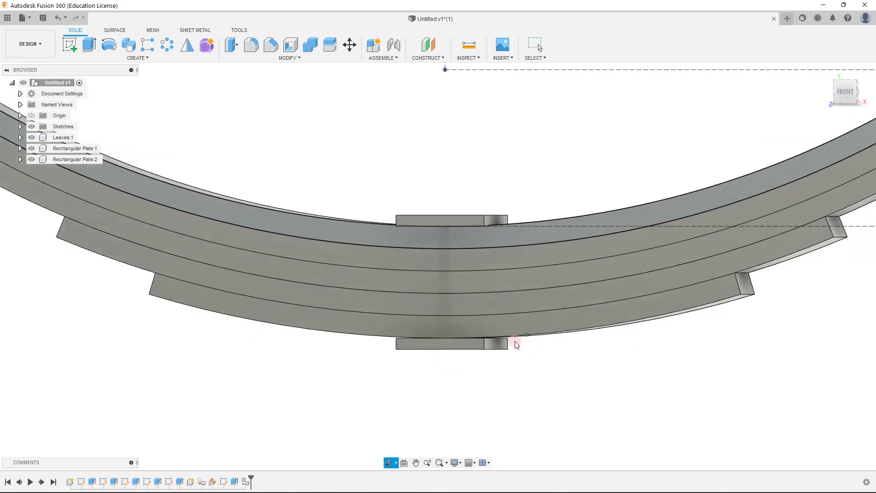
pyautogui.keyDown('shift'); pyautogui.moveTo(515, 345); pyautogui.dragTo(502, 257, button='middle'); pyautogui.keyUp('shift')
pyautogui.scroll(3, 490, 220)
pyautogui.scroll(3, 541, 226)
pyautogui.scroll(5, 541, 225)
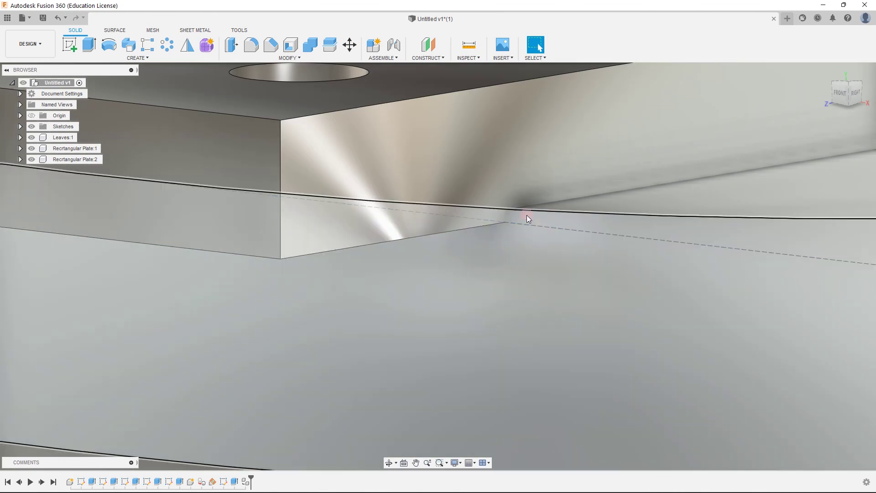
pyautogui.scroll(-5, 501, 207)
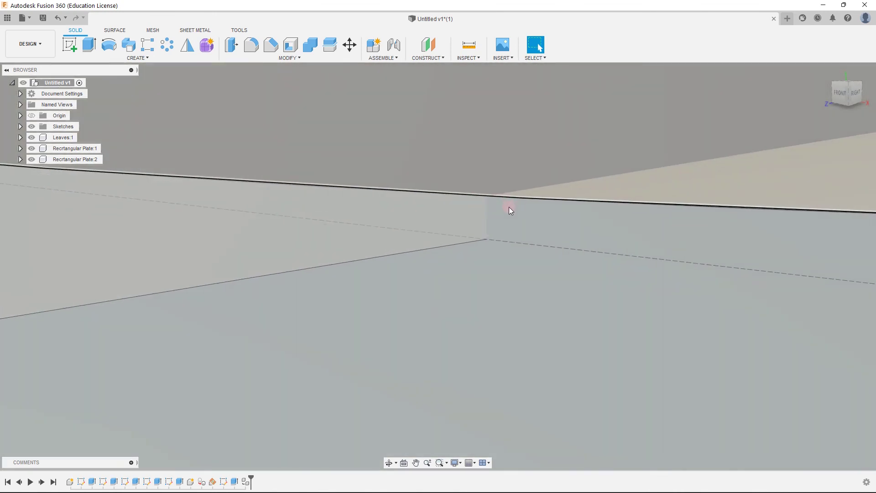
pyautogui.scroll(-3, 507, 210)
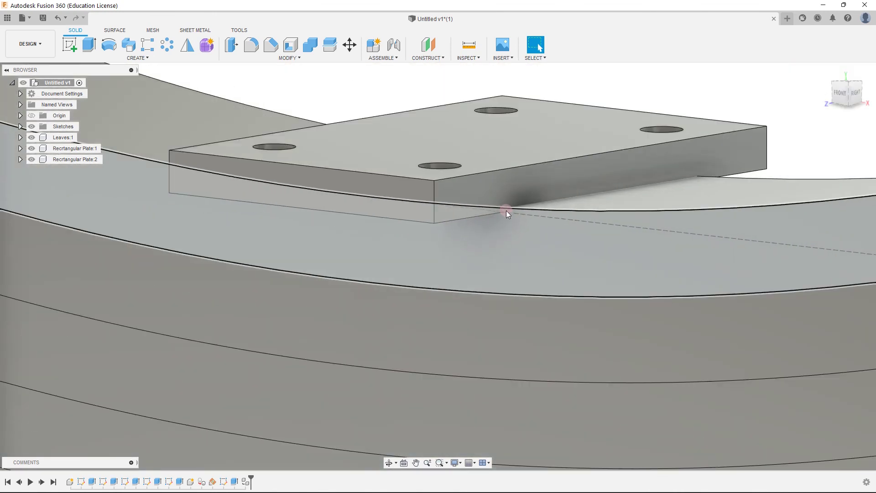
pyautogui.keyDown('shift'); pyautogui.moveTo(691, 155); pyautogui.dragTo(479, 260, button='middle'); pyautogui.keyUp('shift')
pyautogui.scroll(-3, 479, 261)
pyautogui.keyDown('shift'); pyautogui.moveTo(610, 234); pyautogui.dragTo(730, 179, button='middle'); pyautogui.keyUp('shift')
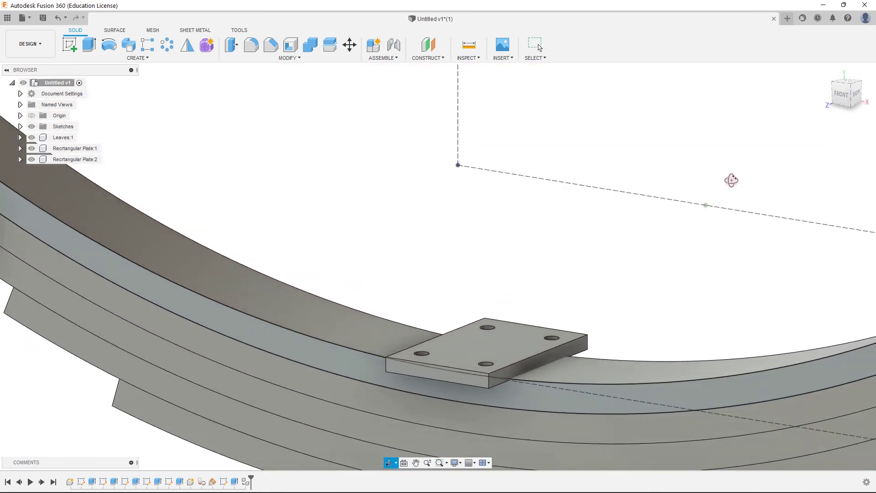
# Review the whole leaf spring with the upper and lower plates from an angled and a front view
pyautogui.scroll(-3, 640, 258)
pyautogui.moveTo(639, 258); pyautogui.dragTo(573, 260, button='middle')
pyautogui.scroll(-3, 520, 272)
pyautogui.scroll(-5, 508, 300)
pyautogui.scroll(5, 533, 289)
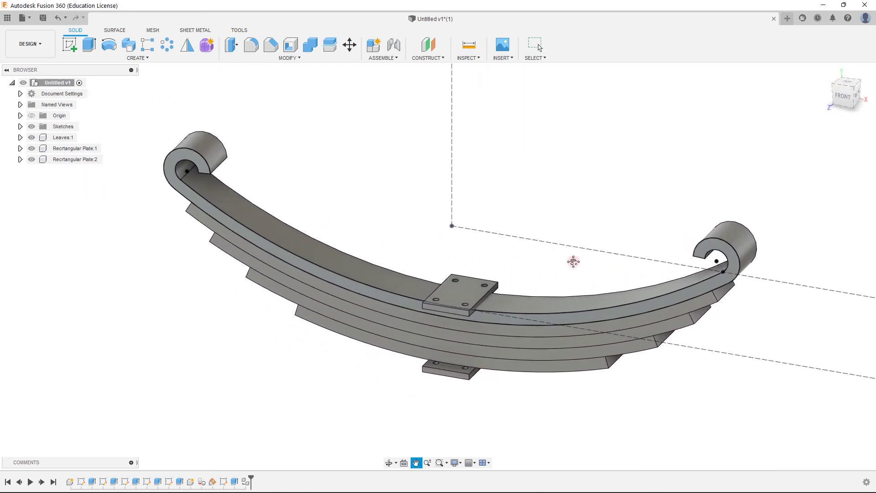
pyautogui.keyDown('shift'); pyautogui.moveTo(450, 386); pyautogui.dragTo(475, 351, button='middle'); pyautogui.keyUp('shift')
pyautogui.click(541, 33)
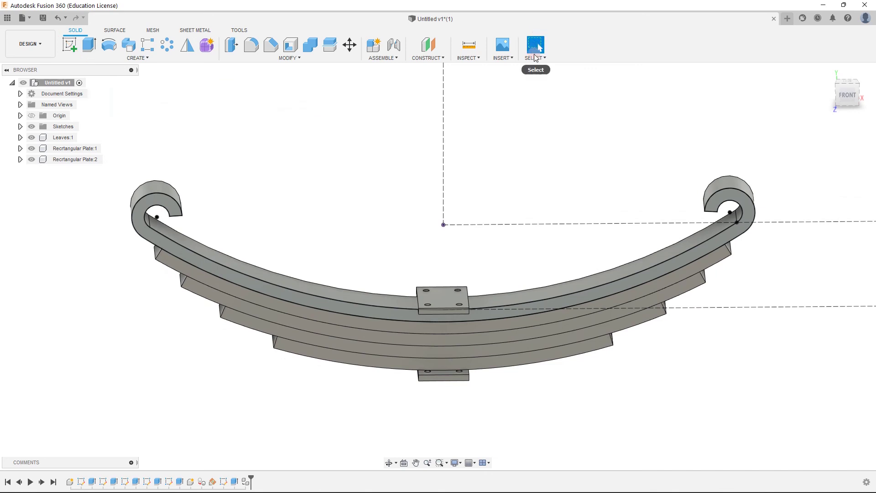
pyautogui.scroll(-1, 465, 234)
pyautogui.scroll(3, 396, 237)
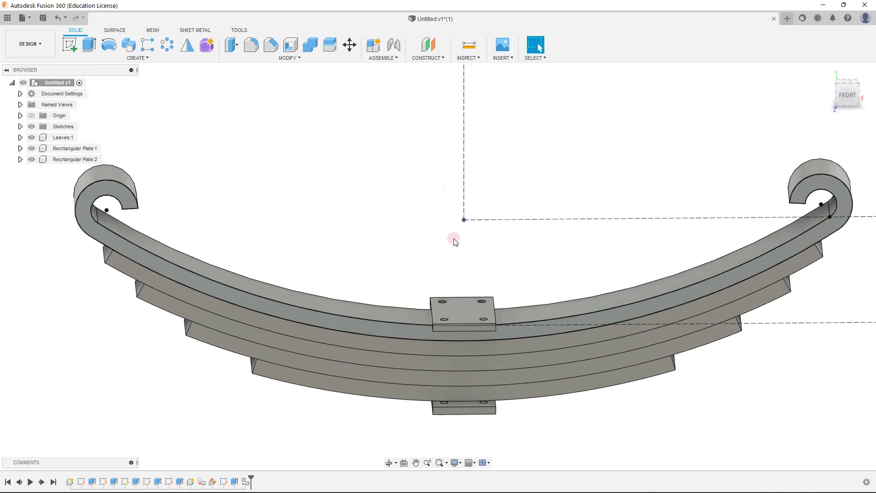